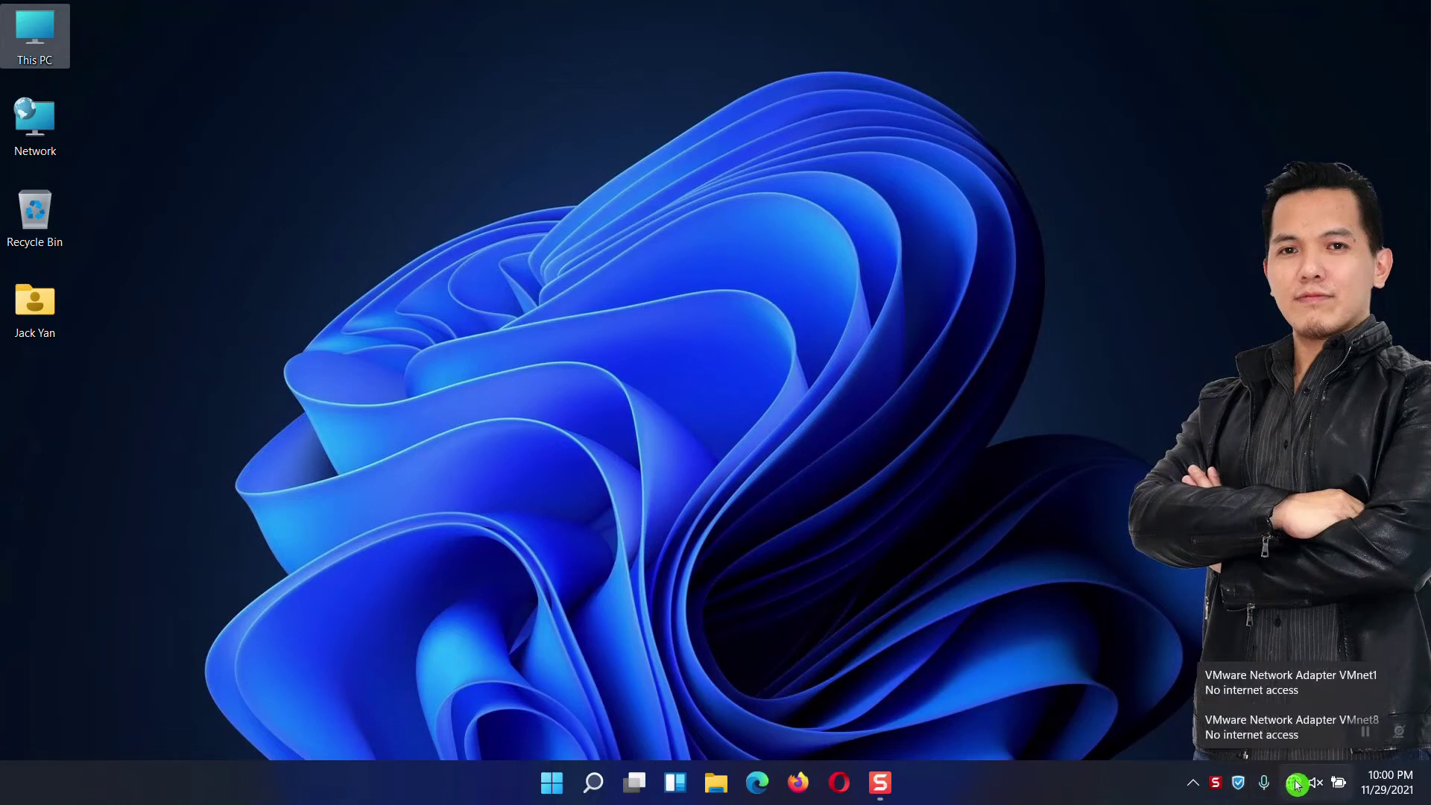
Step: Connect to the D' IgoroTech Wi-Fi network from Quick Settings and check its options
{"action": "left_click", "coordinate": [1297, 785]}
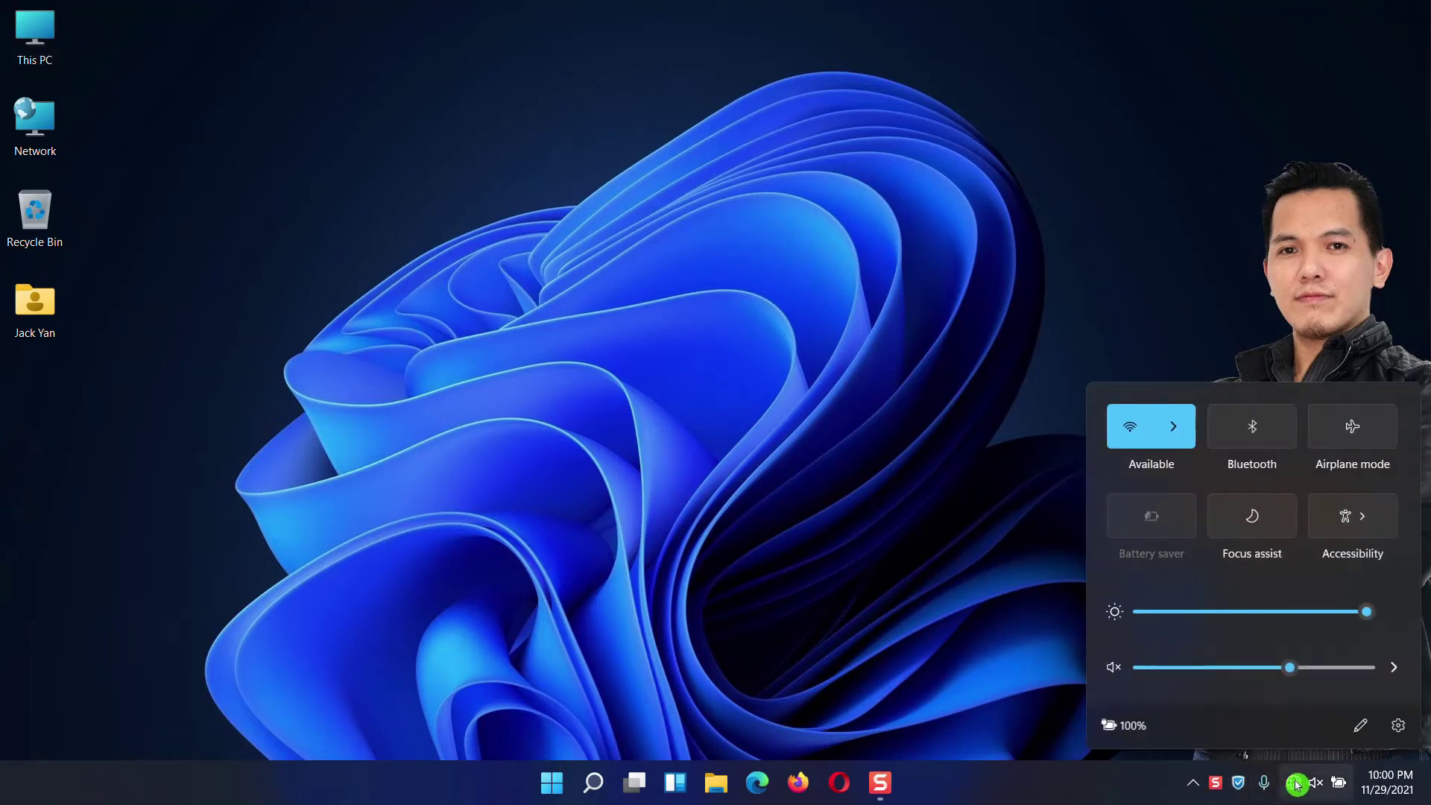
{"action": "left_click", "coordinate": [1178, 431]}
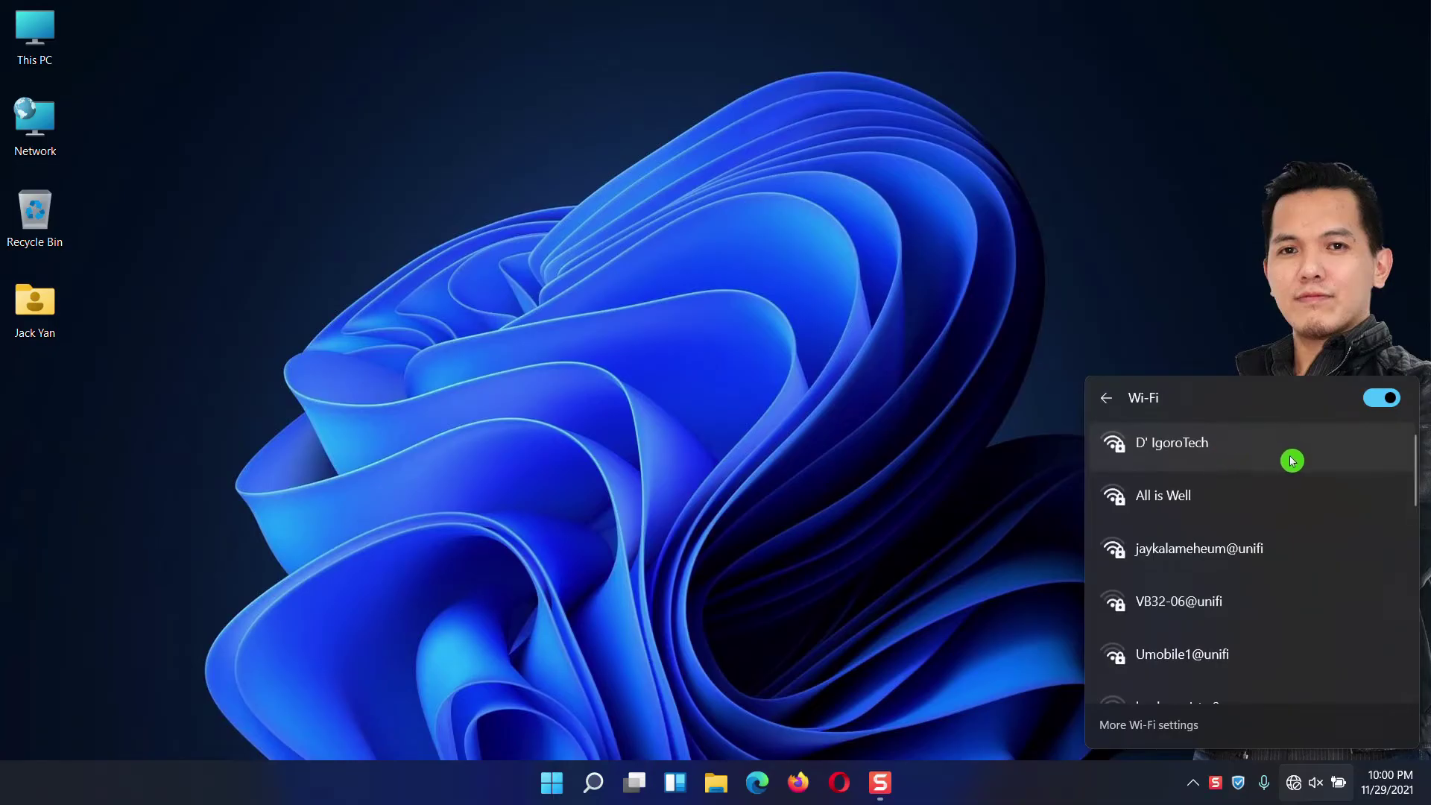
{"action": "left_click", "coordinate": [1291, 461]}
{"action": "left_click", "coordinate": [1334, 527]}
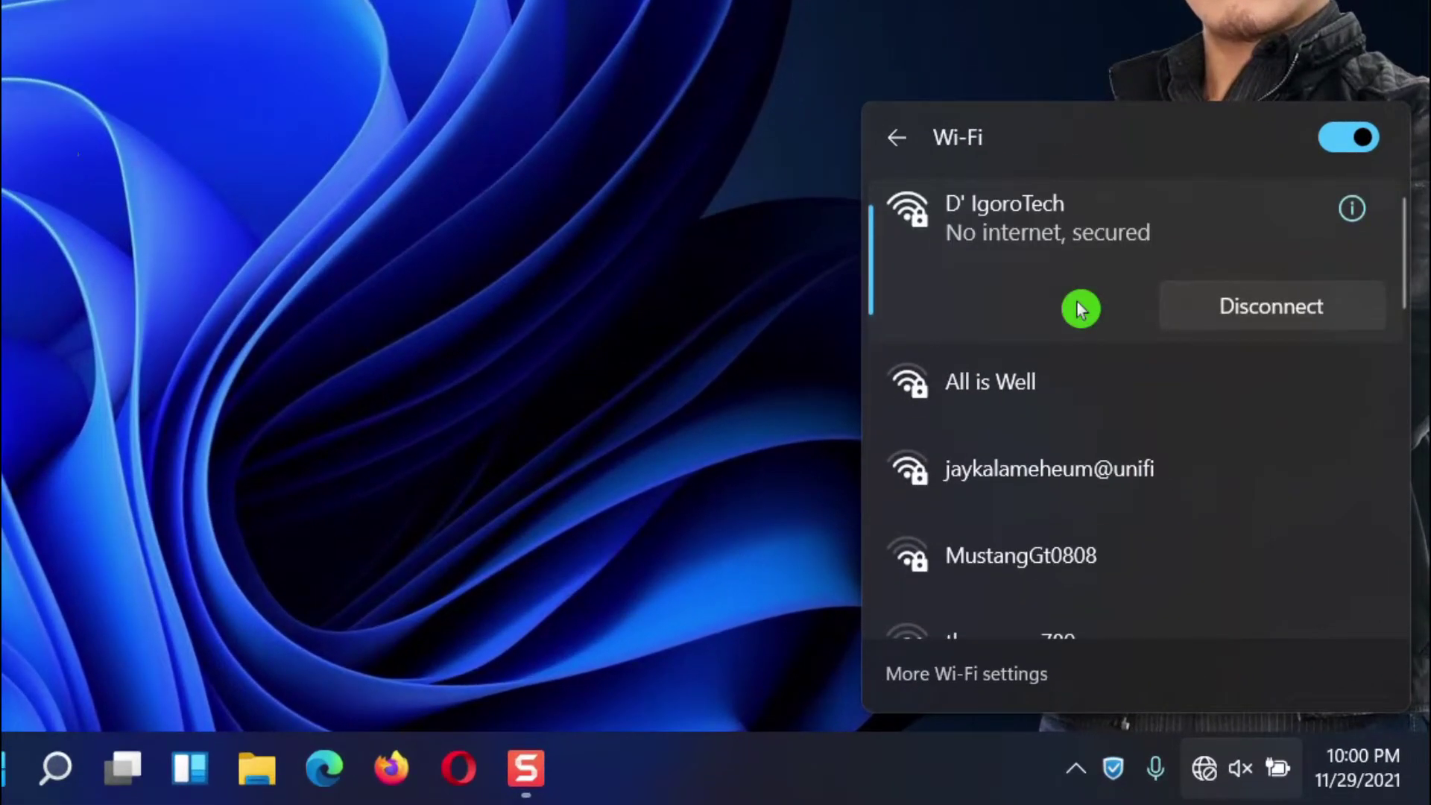
{"action": "right_click", "coordinate": [1057, 262]}
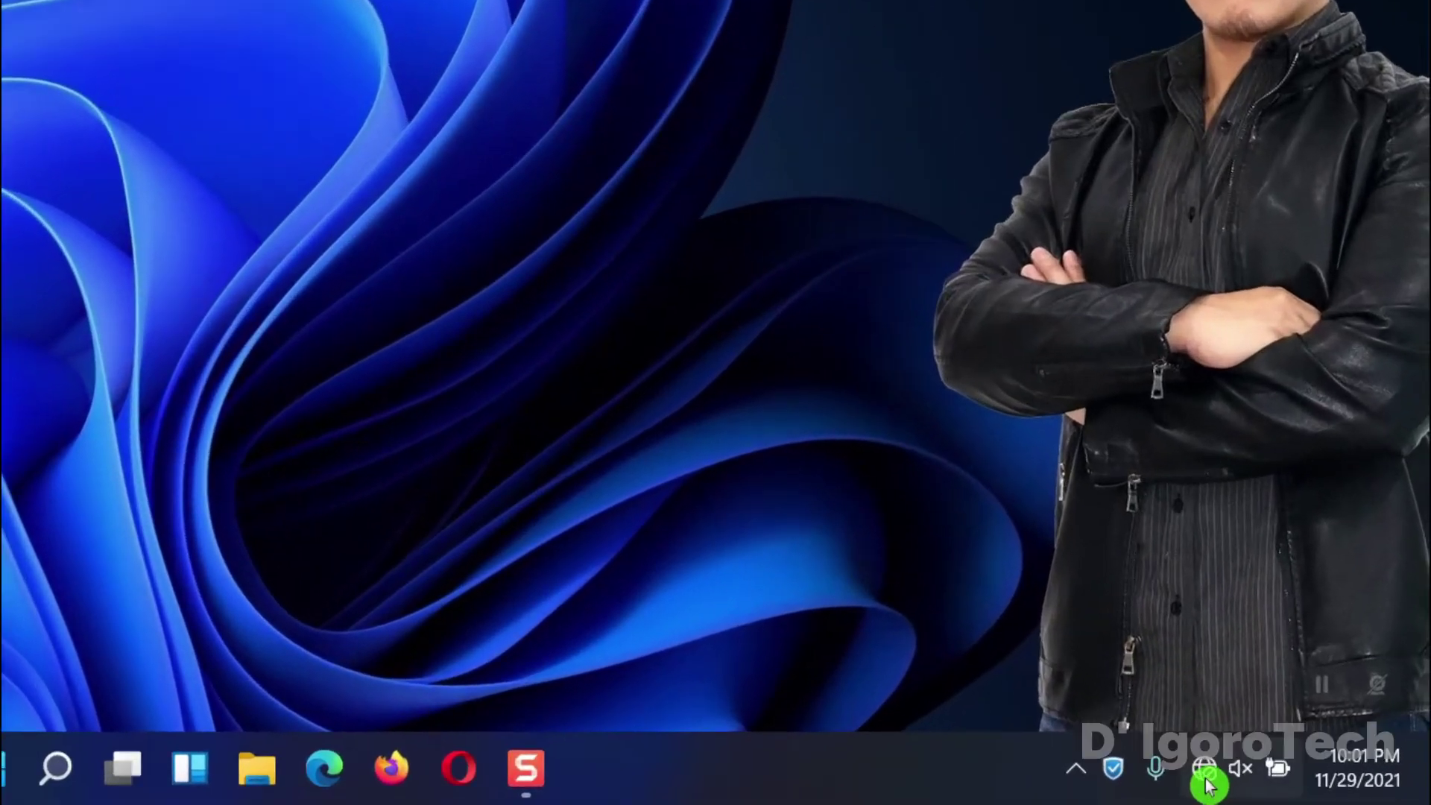
Step: Forget the saved D' IgoroTech network from the Quick Settings Wi-Fi list
{"action": "left_click", "coordinate": [1205, 778]}
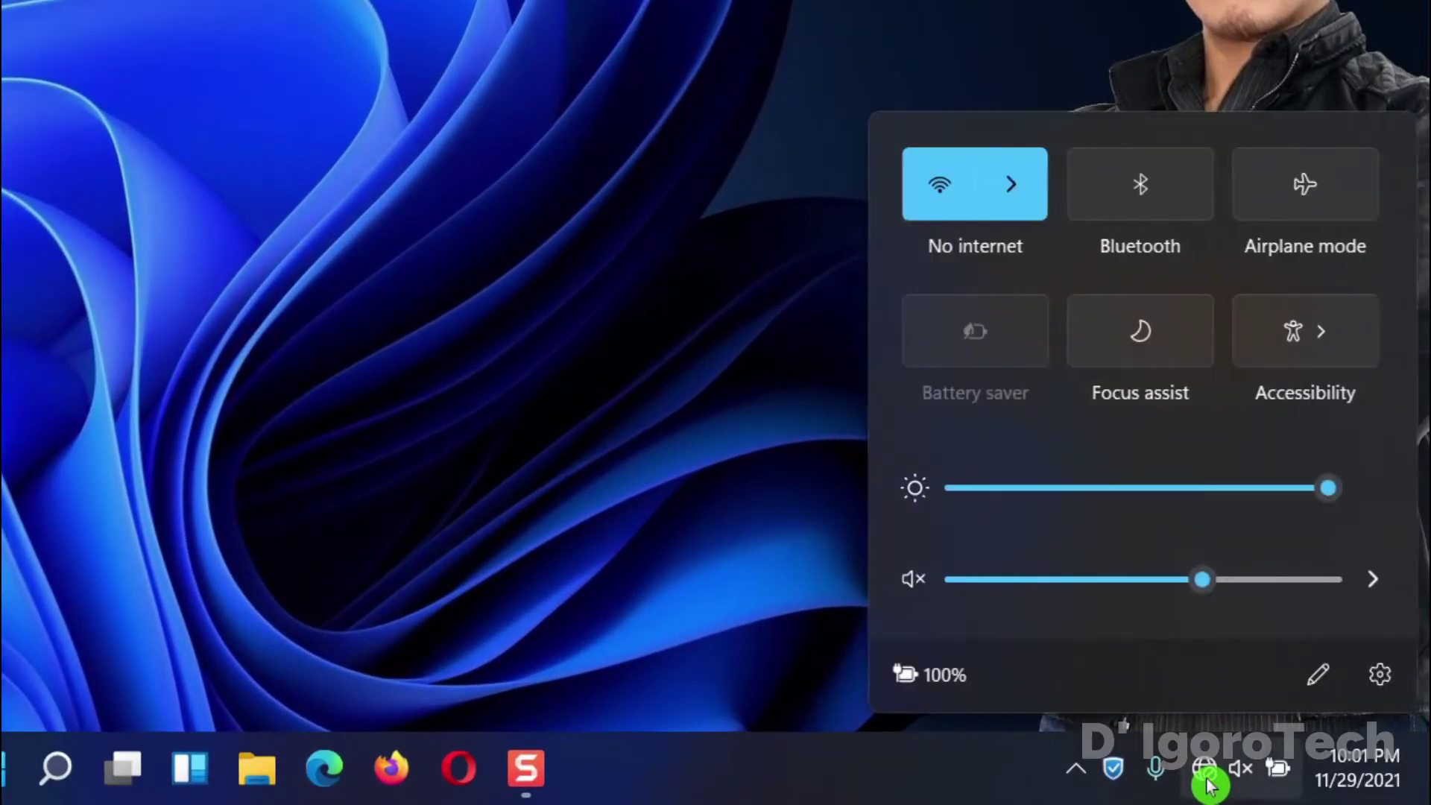
{"action": "left_click", "coordinate": [1005, 202]}
{"action": "right_click", "coordinate": [1032, 246]}
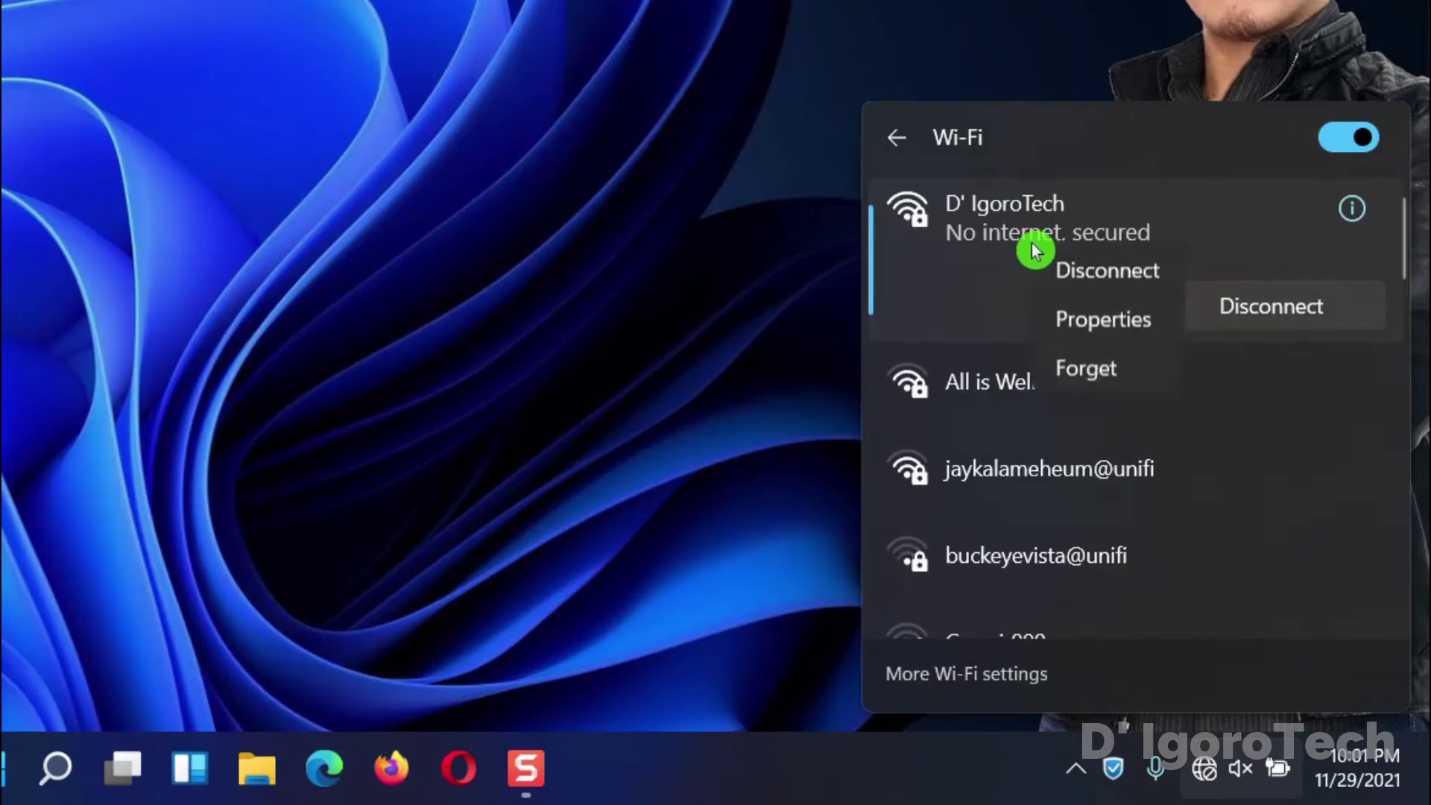
{"action": "left_click", "coordinate": [1103, 372]}
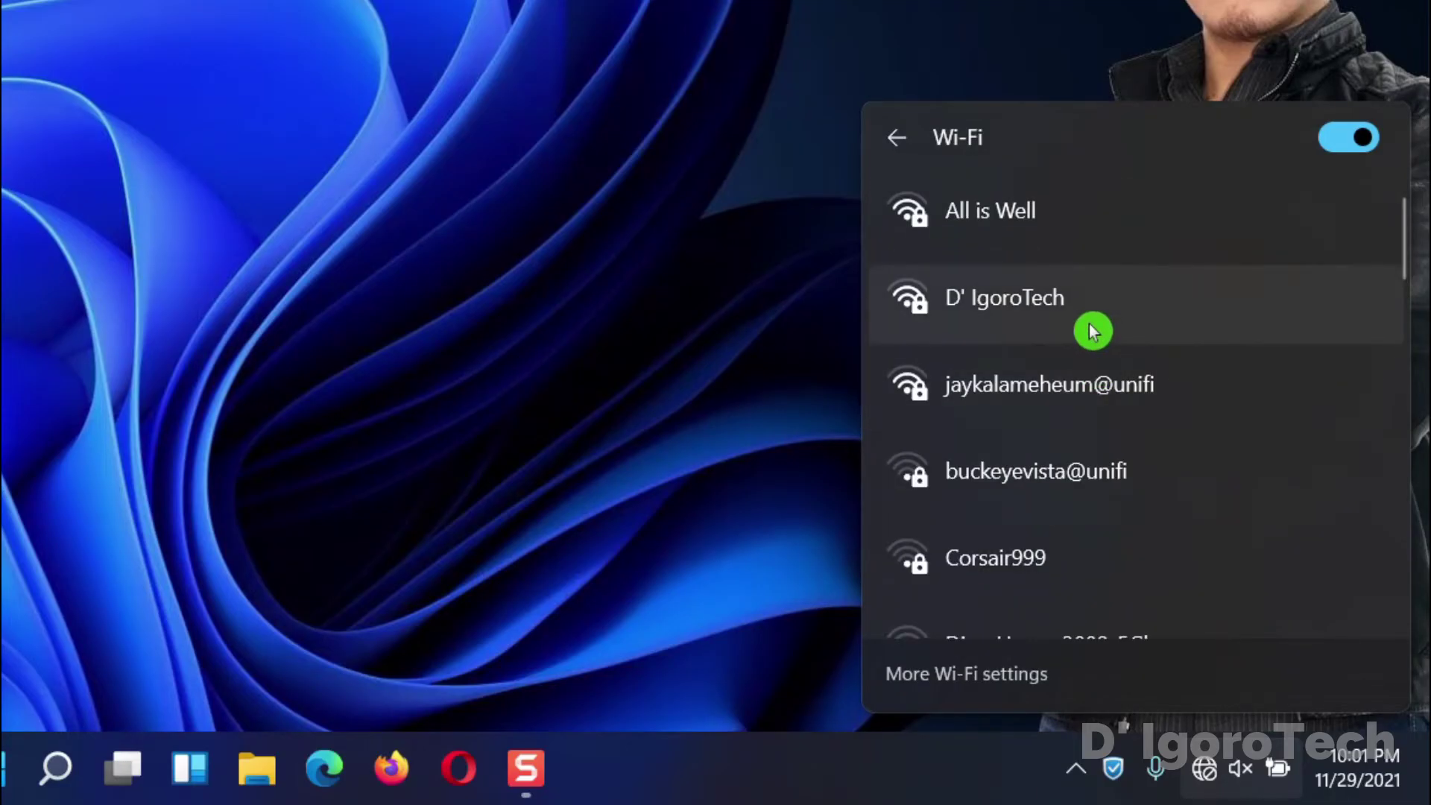
Step: Reconnect to D' IgoroTech by entering the network security key
{"action": "left_click", "coordinate": [1066, 322]}
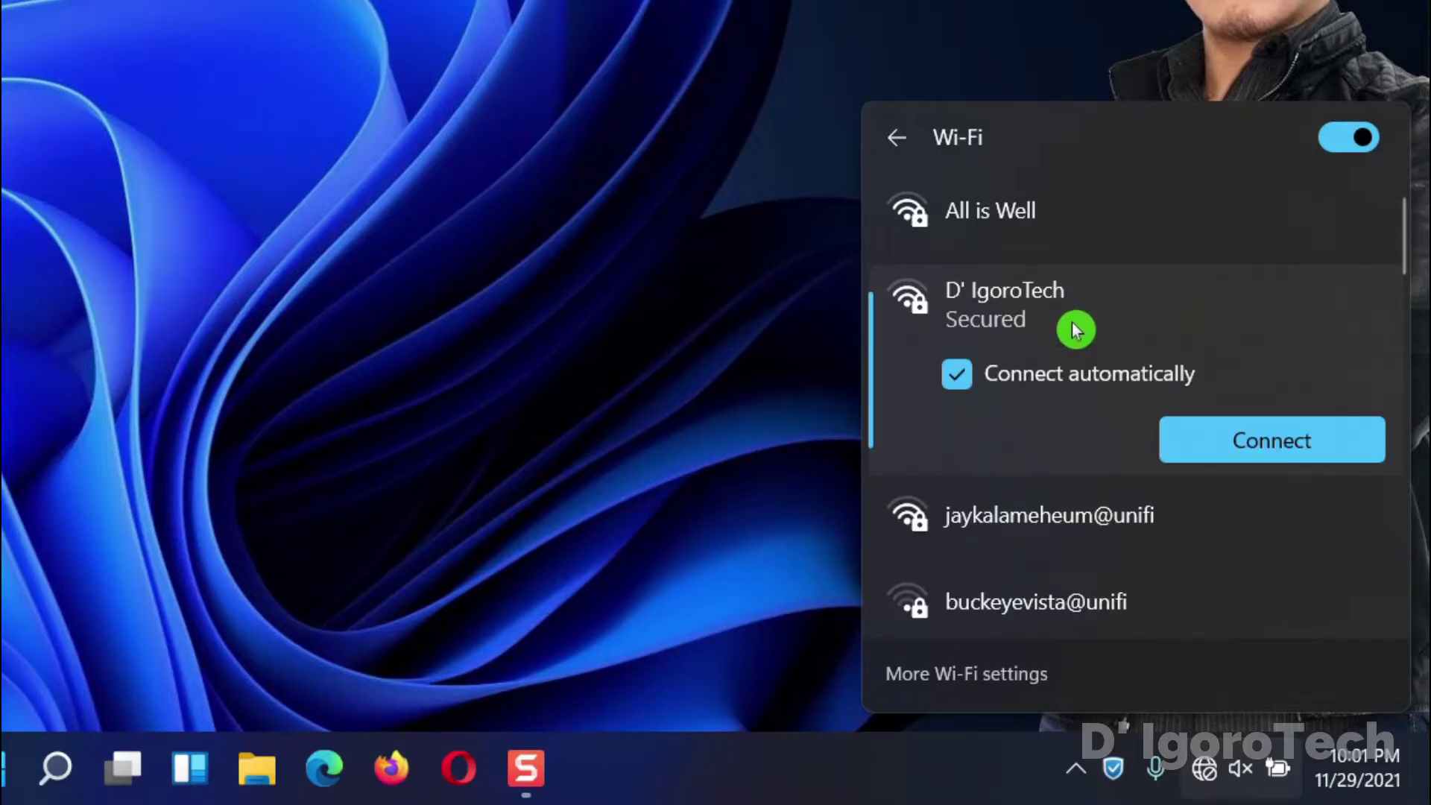
{"action": "left_click", "coordinate": [1271, 446]}
{"action": "type", "text": "a"}
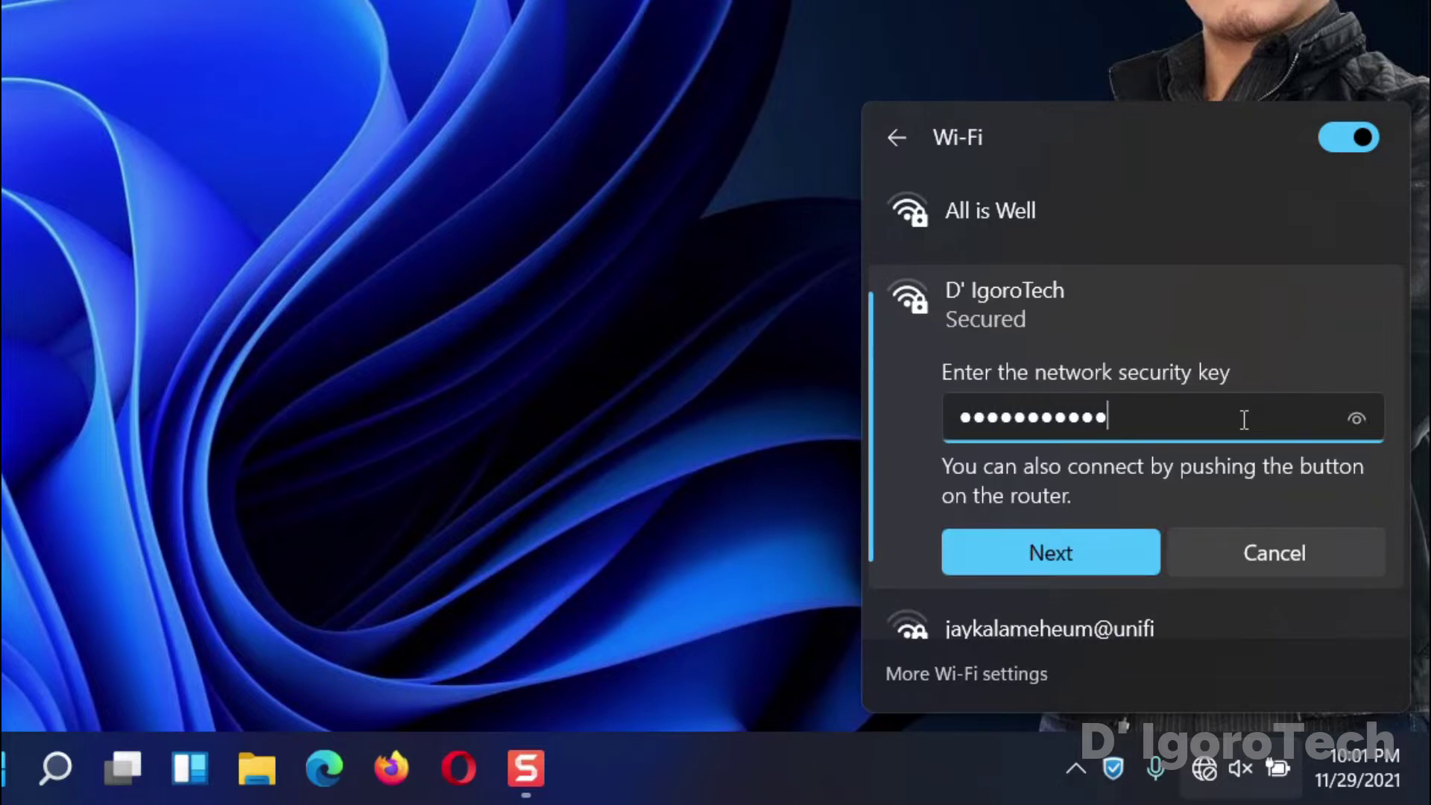
{"action": "left_click", "coordinate": [1148, 548]}
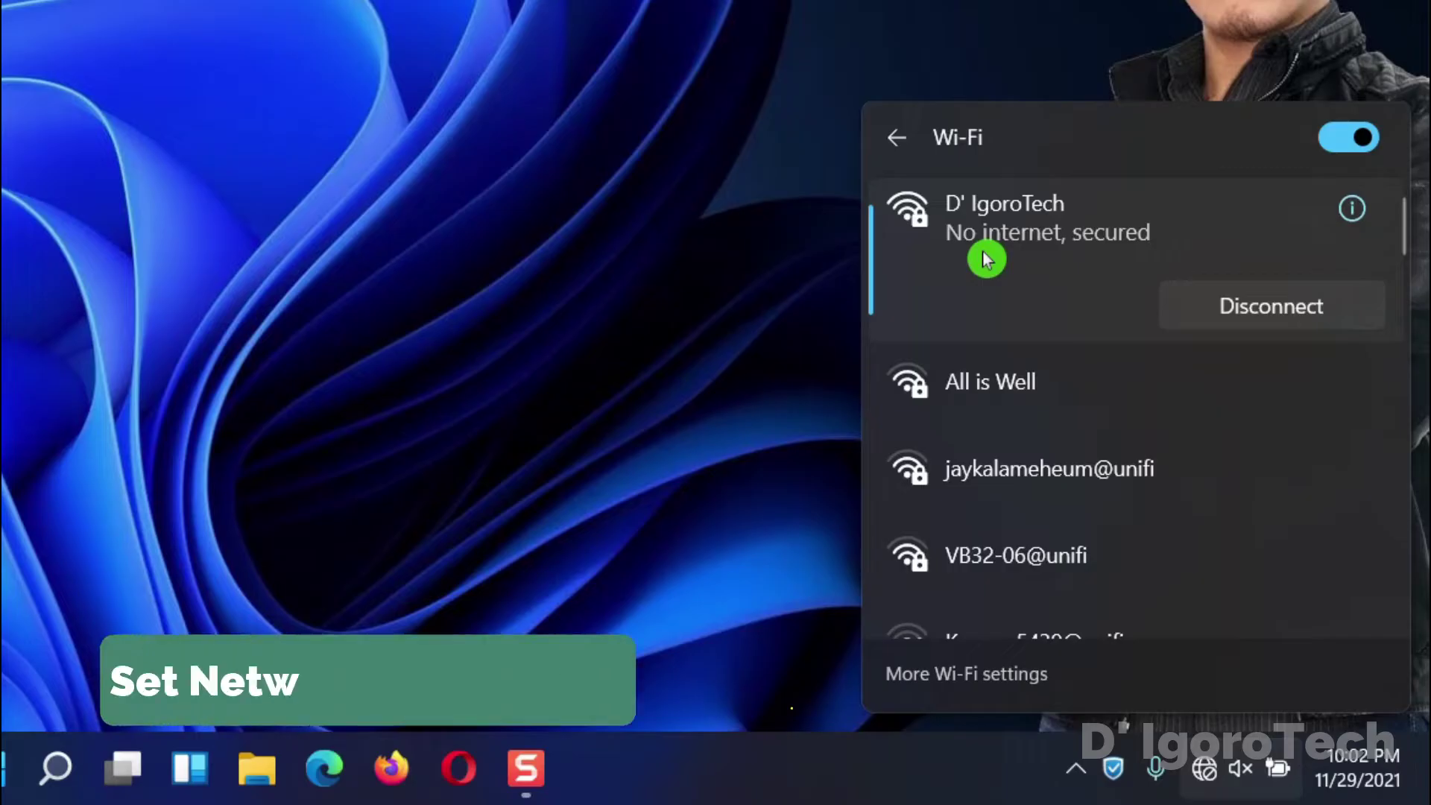
Step: Switch D' IgoroTech's IP assignment from Manual to Automatic (DHCP) in its properties and save
{"action": "right_click", "coordinate": [999, 270]}
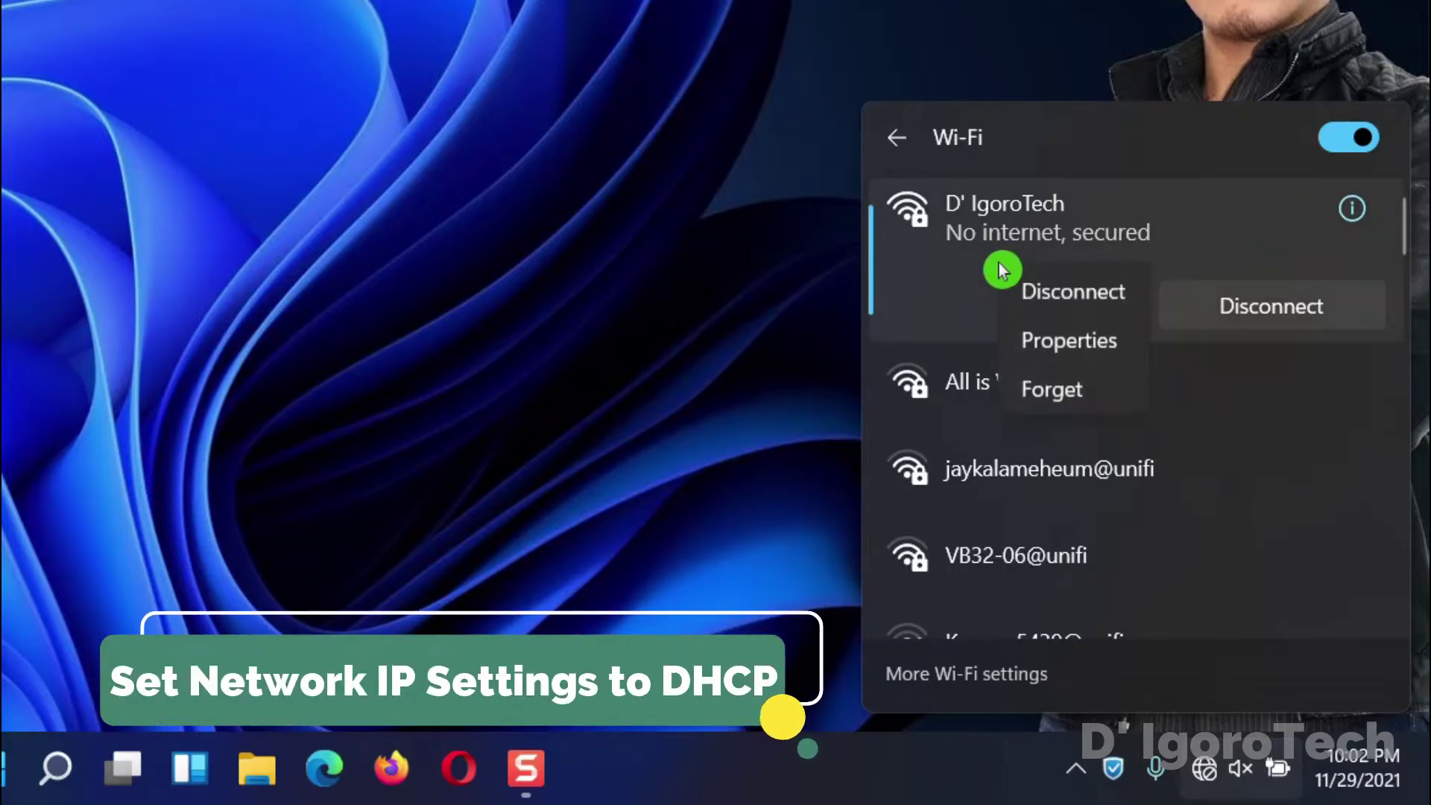
{"action": "left_click", "coordinate": [1084, 342]}
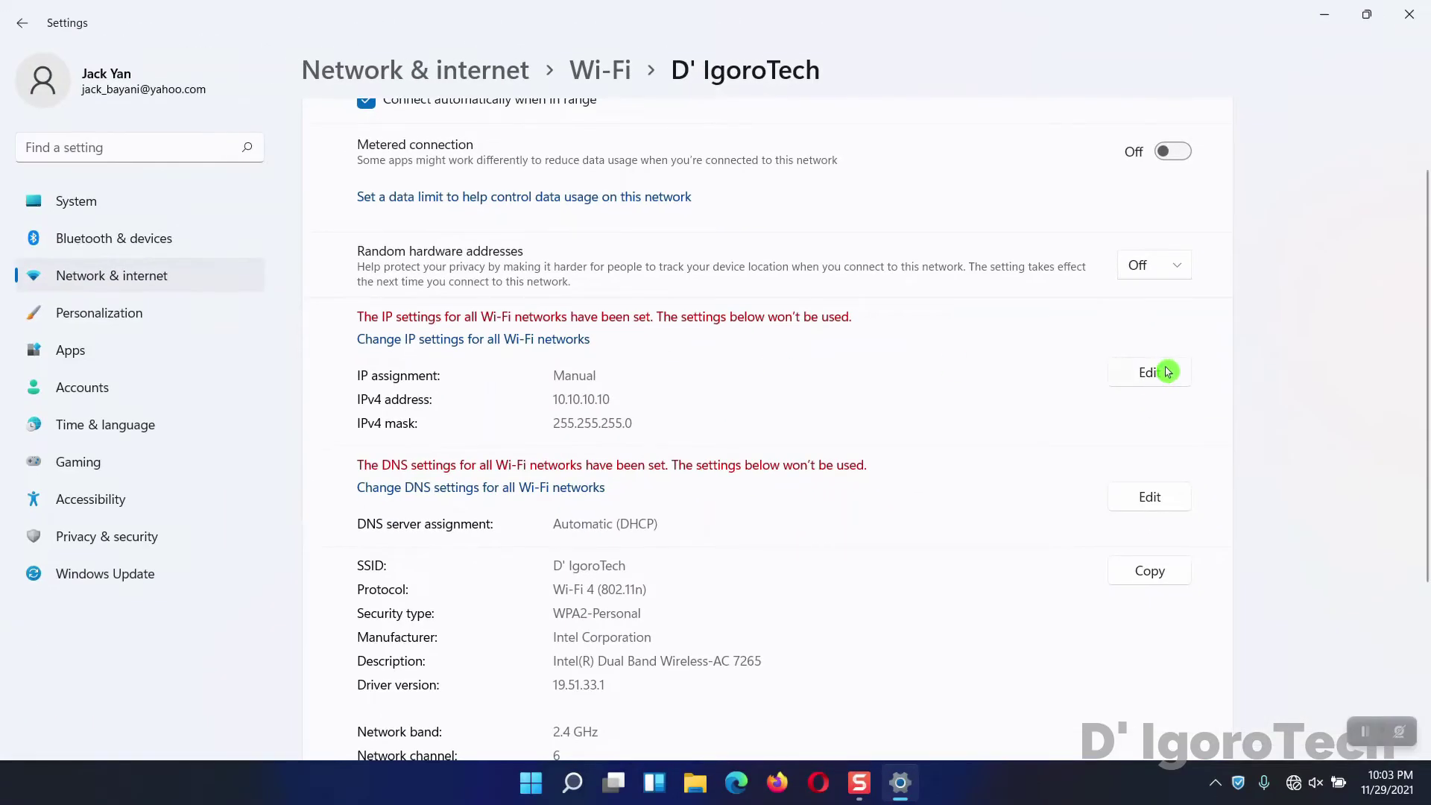
{"action": "left_click", "coordinate": [1160, 371]}
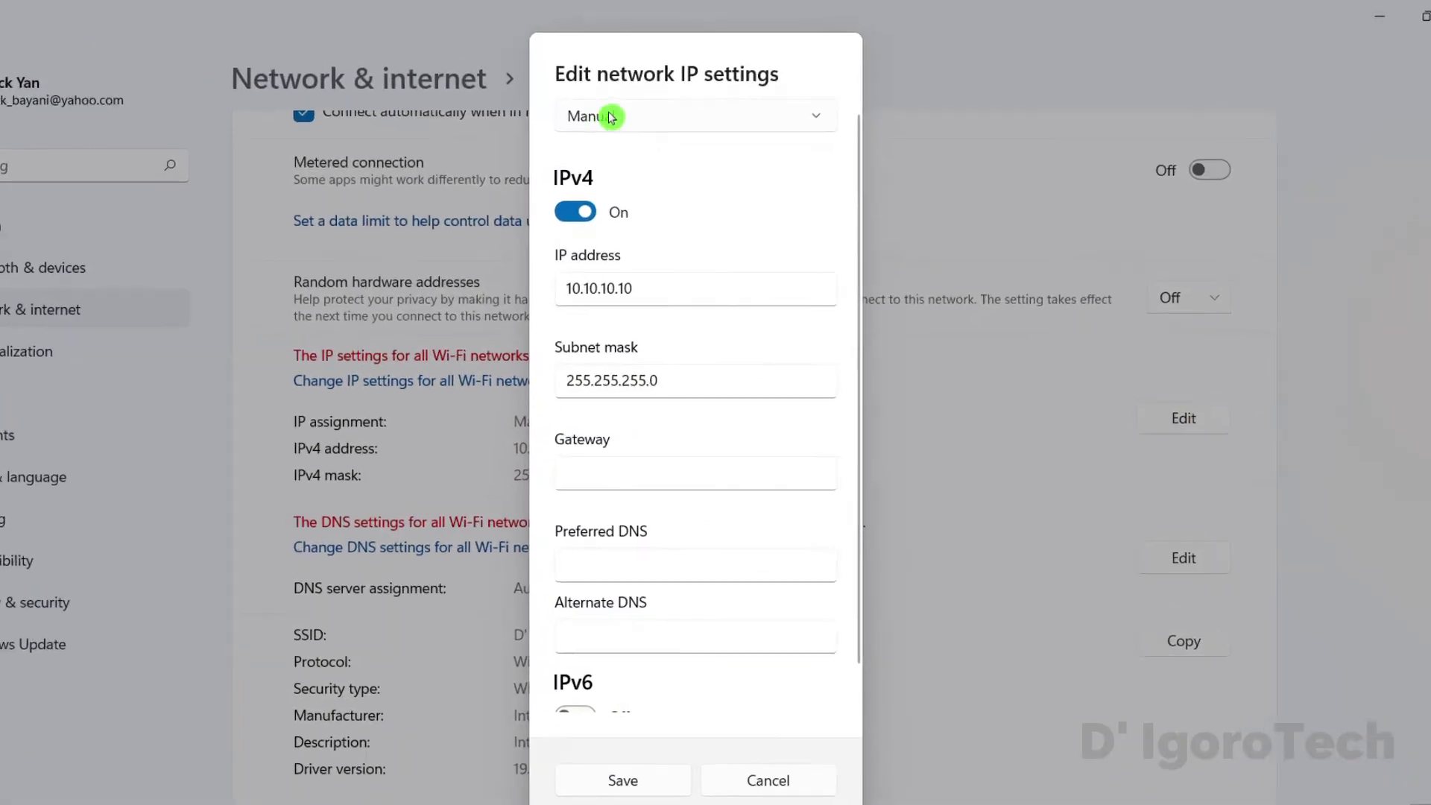
{"action": "left_click", "coordinate": [649, 106]}
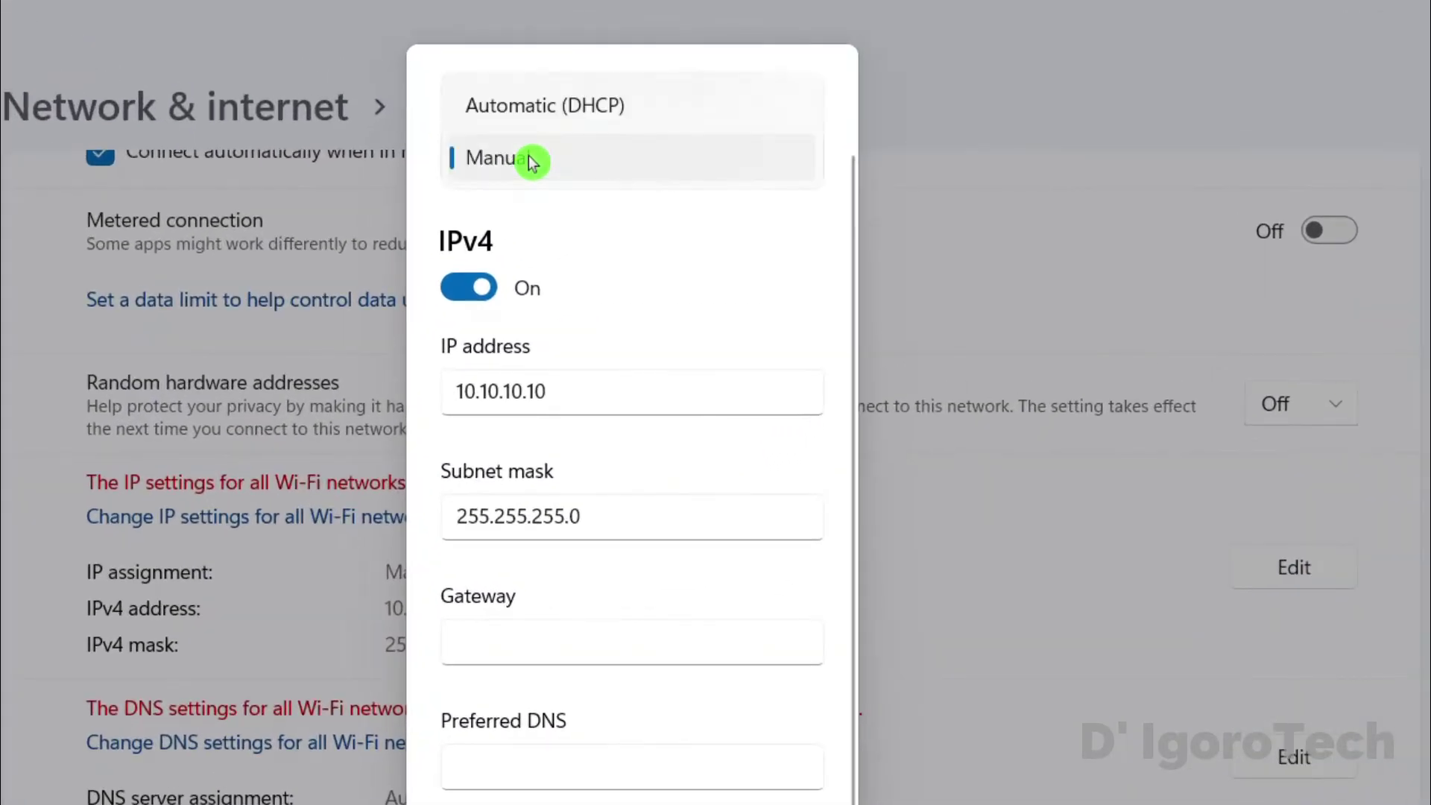
{"action": "left_click", "coordinate": [580, 108]}
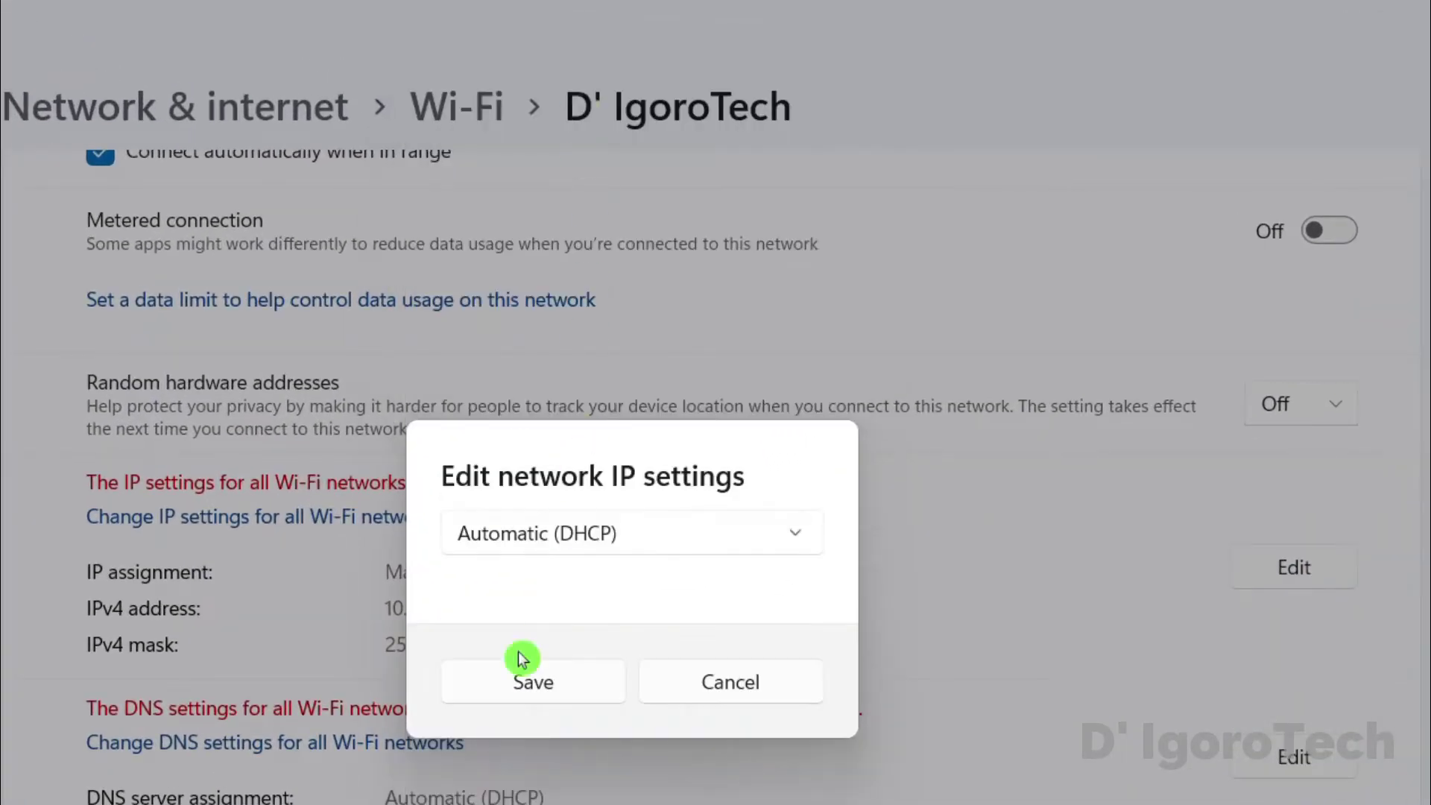
{"action": "left_click", "coordinate": [547, 693]}
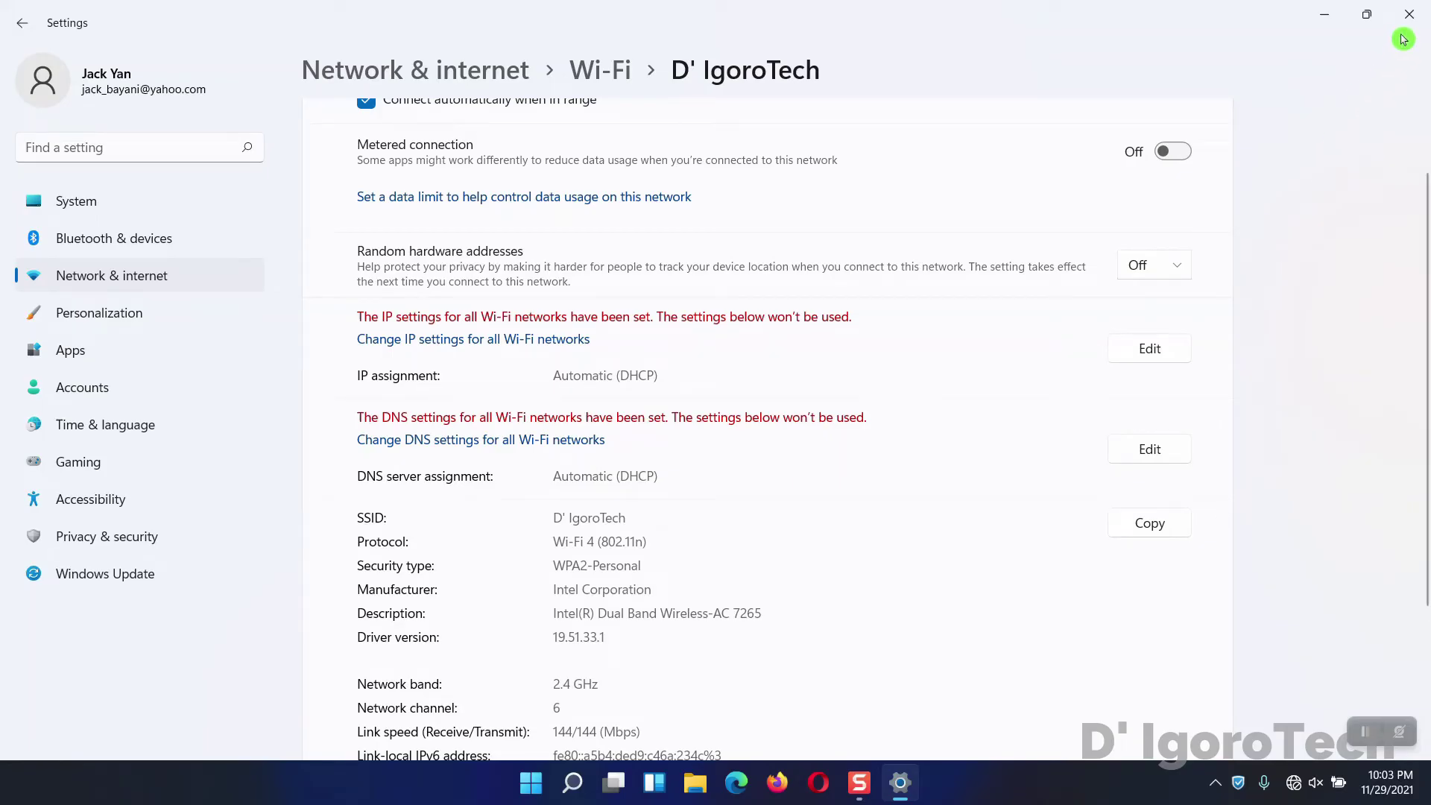
Step: Close Settings and open Control Panel's adapter settings via Network and Sharing Center
{"action": "left_click", "coordinate": [1414, 16]}
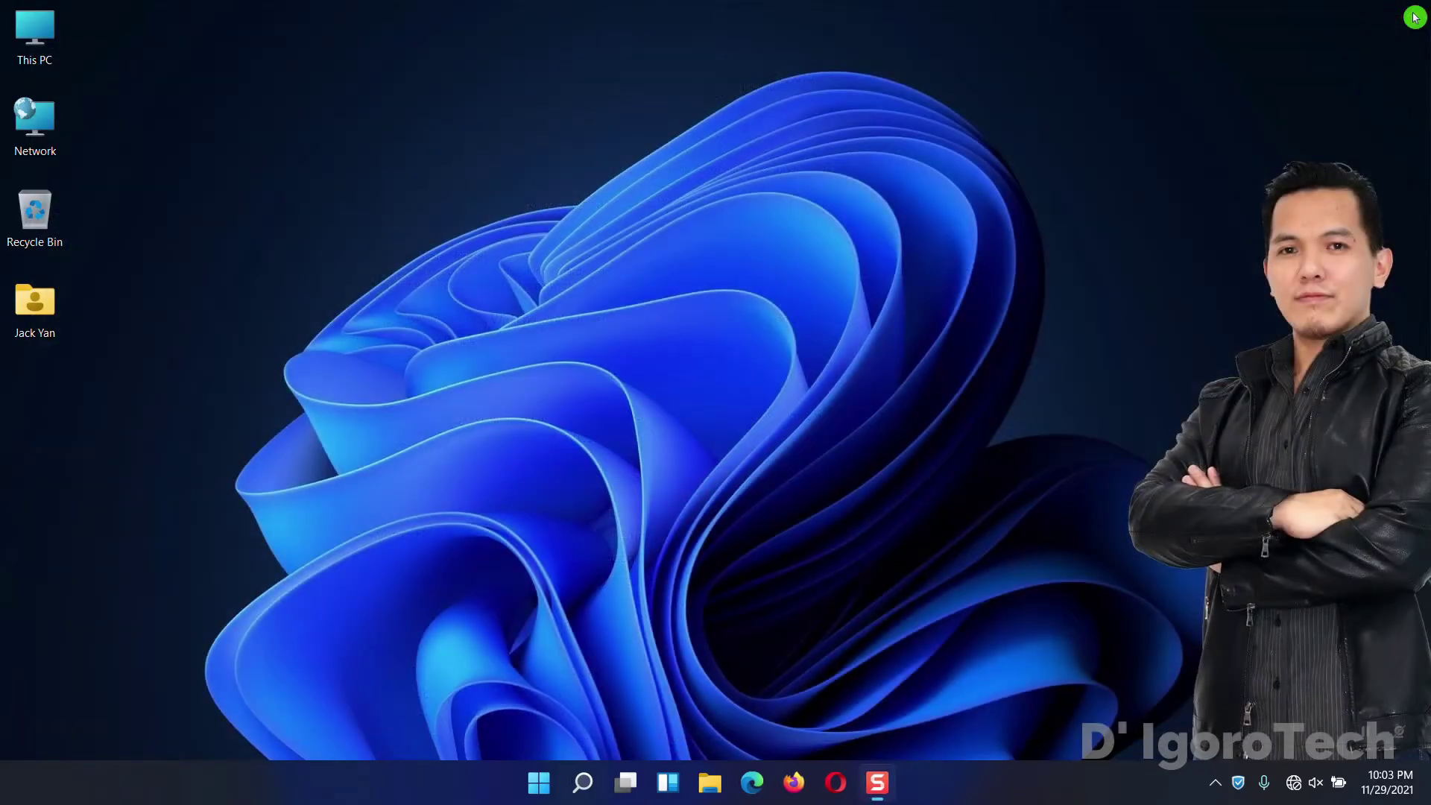
{"action": "key", "text": "super+s"}
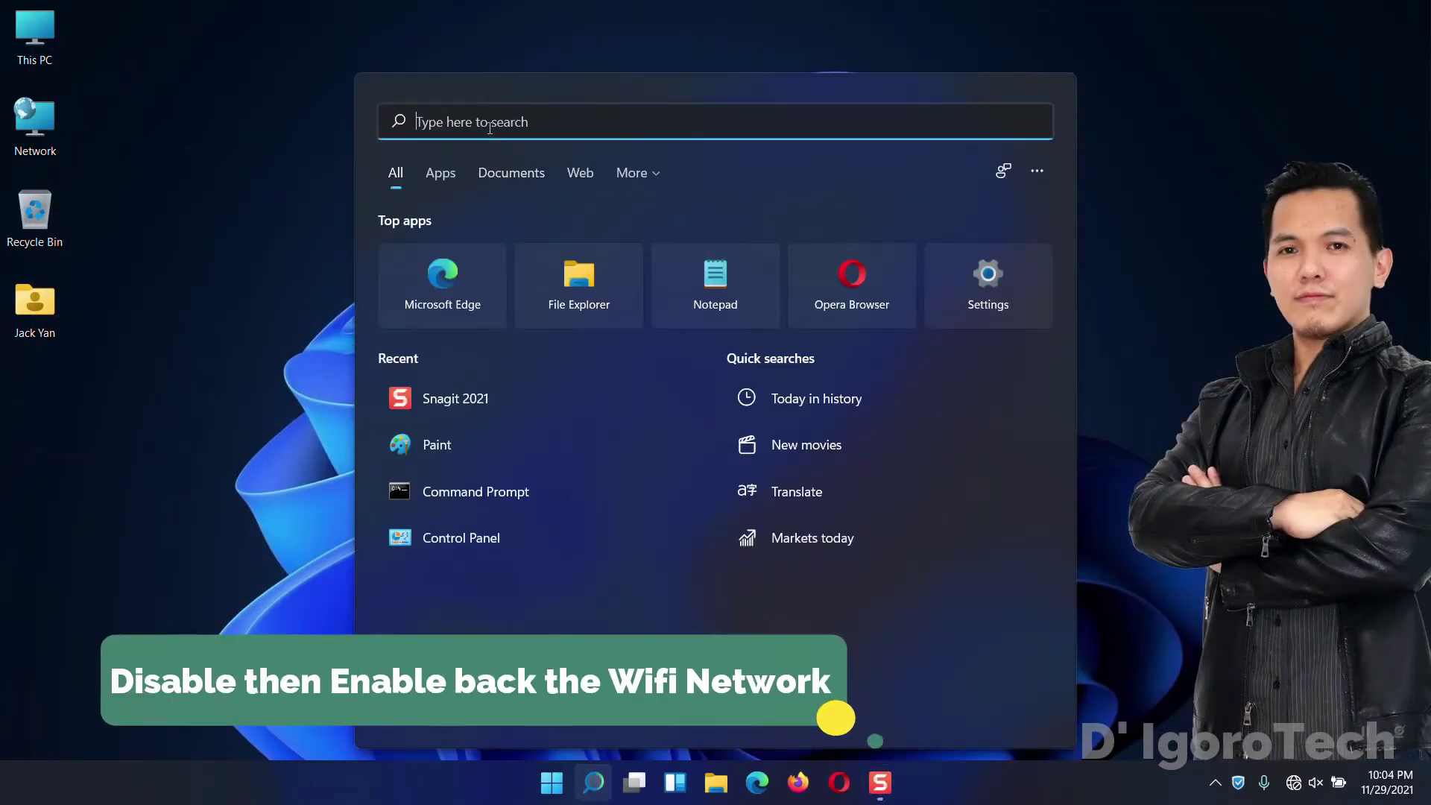
{"action": "type", "text": "control Panel"}
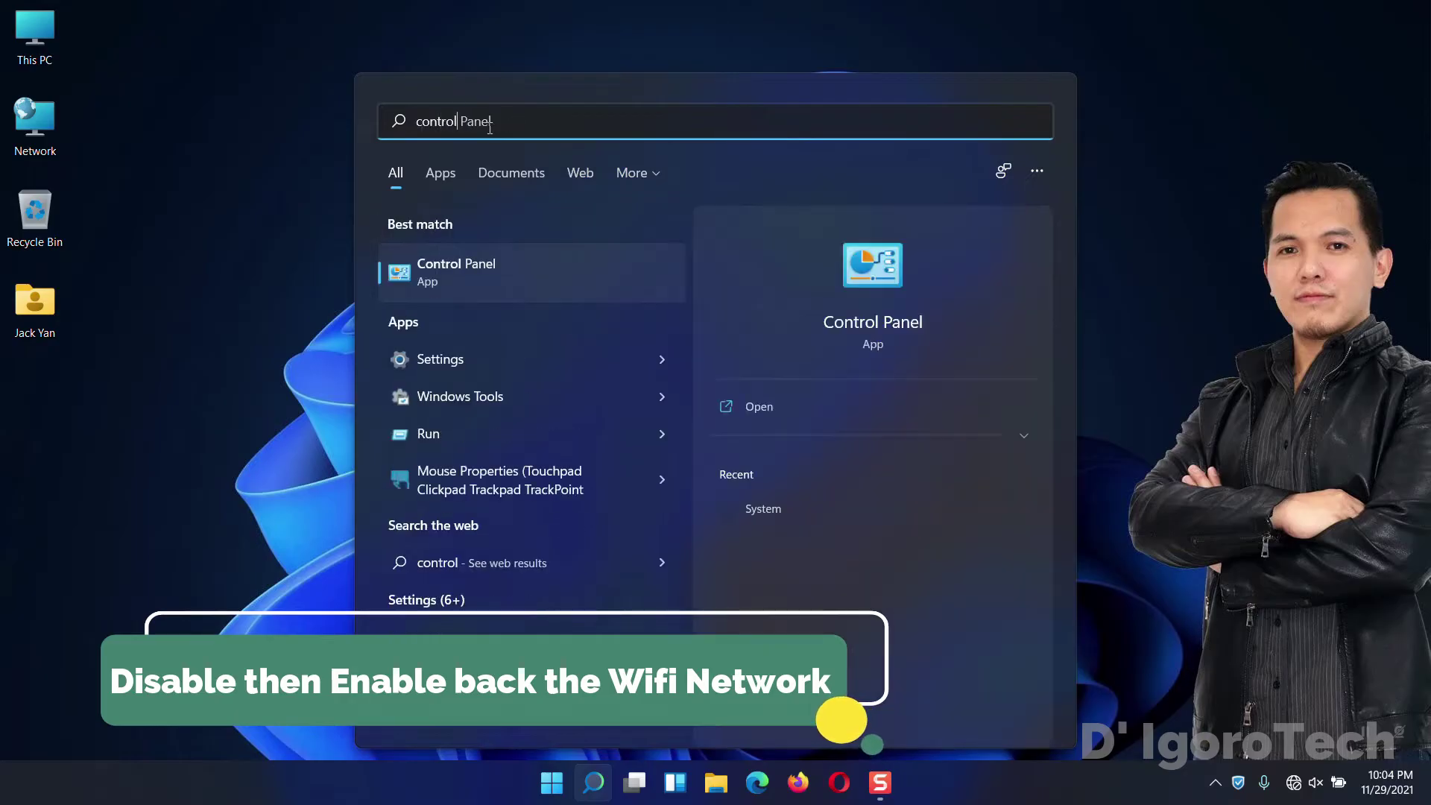
{"action": "left_click", "coordinate": [457, 251]}
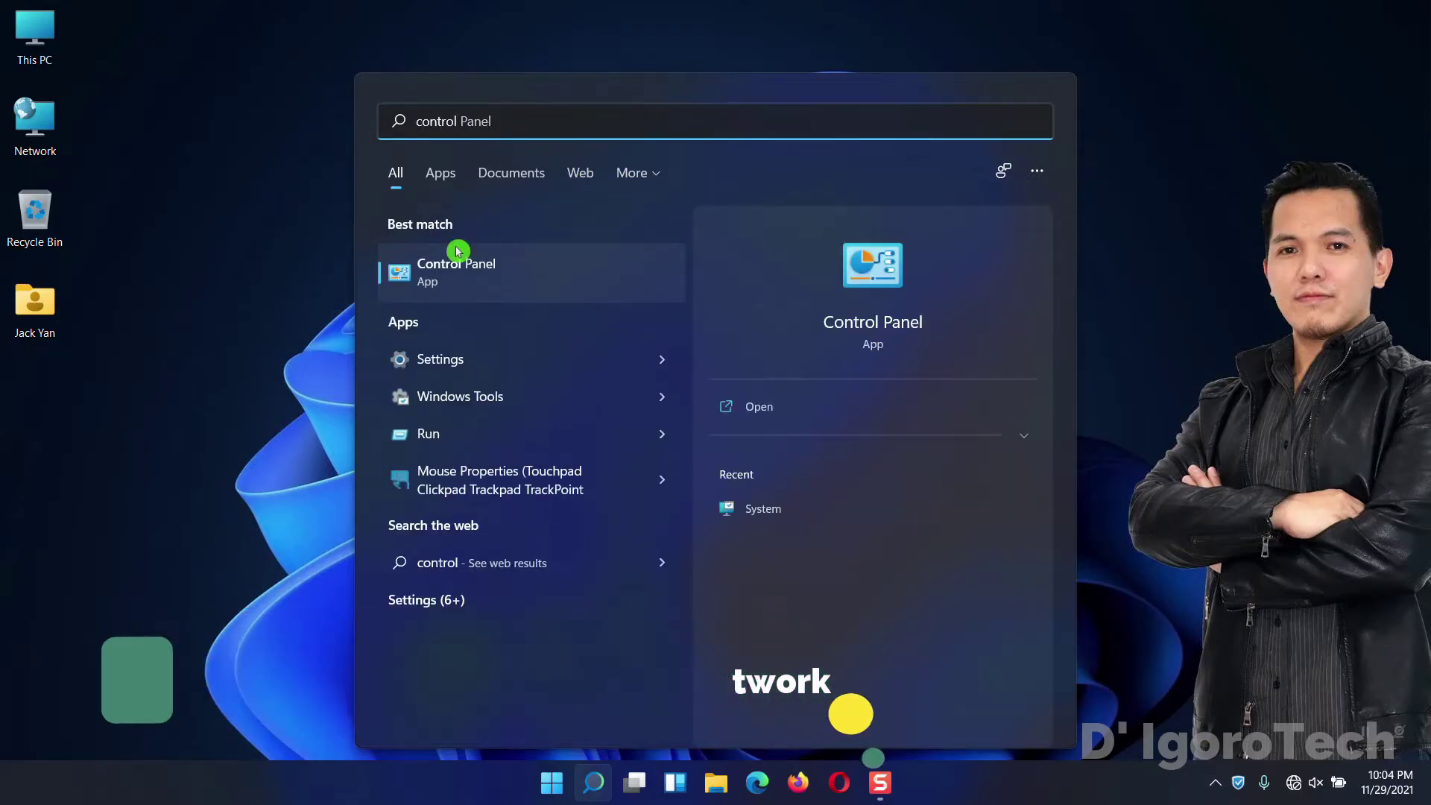
{"action": "left_click", "coordinate": [452, 289]}
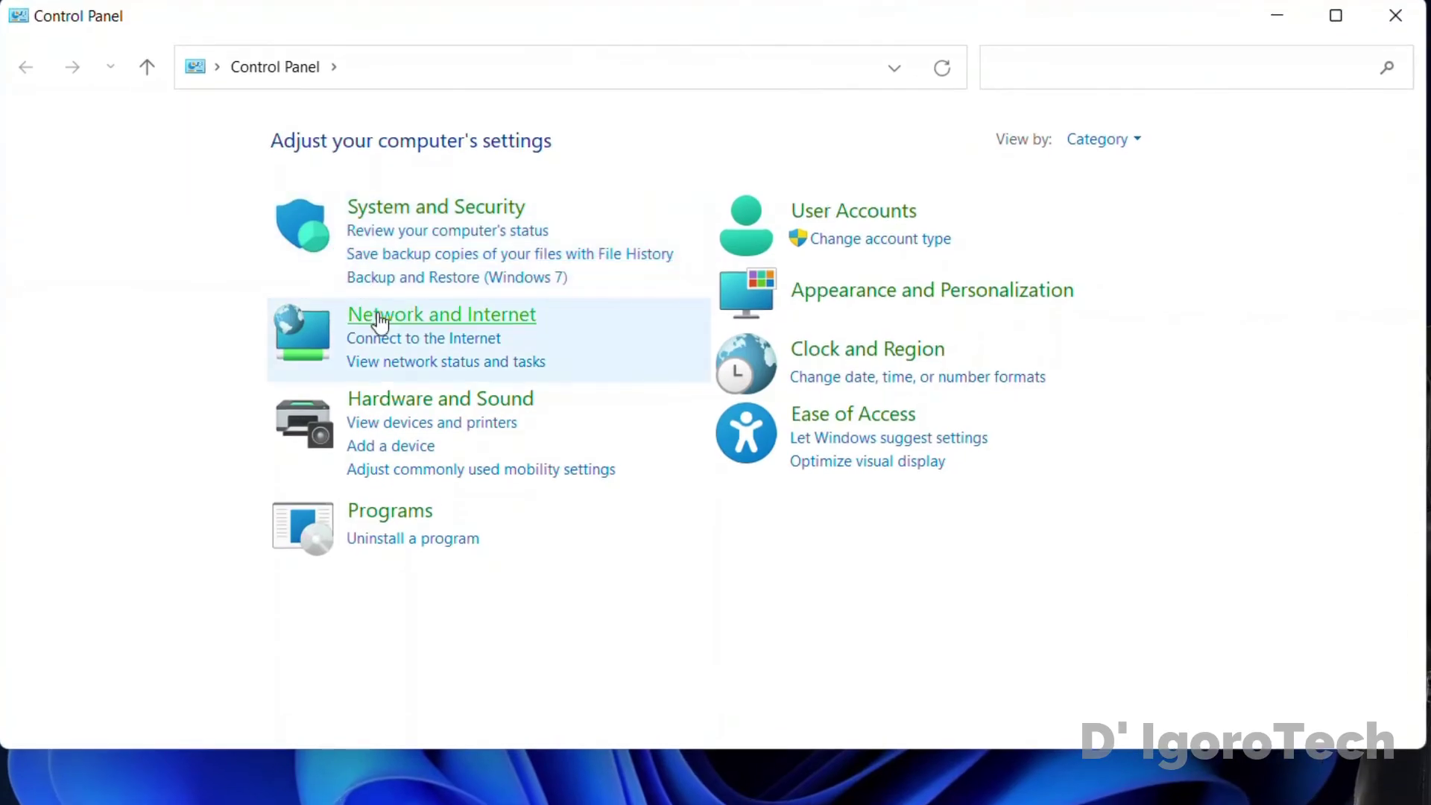
{"action": "left_click", "coordinate": [409, 326]}
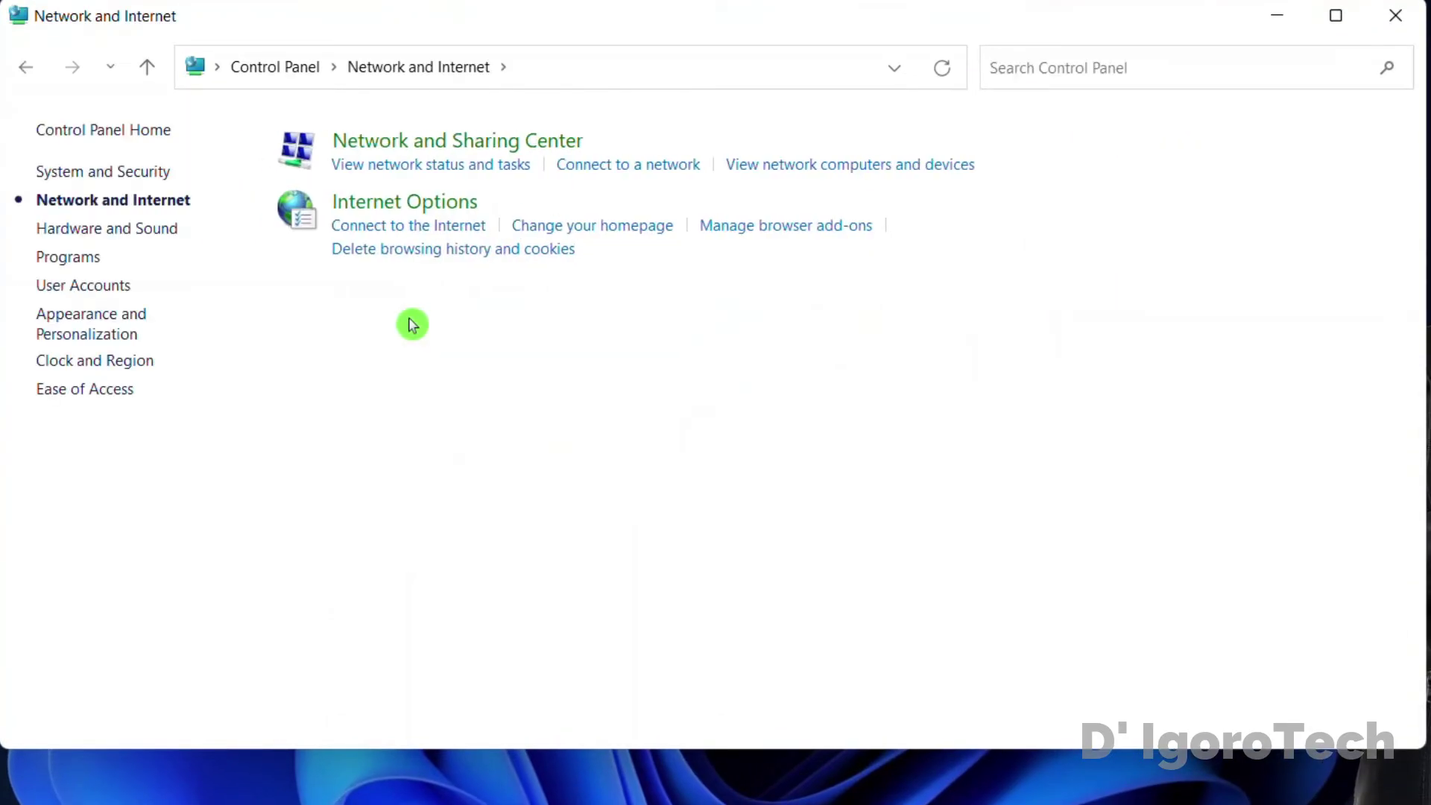
{"action": "left_click", "coordinate": [502, 150]}
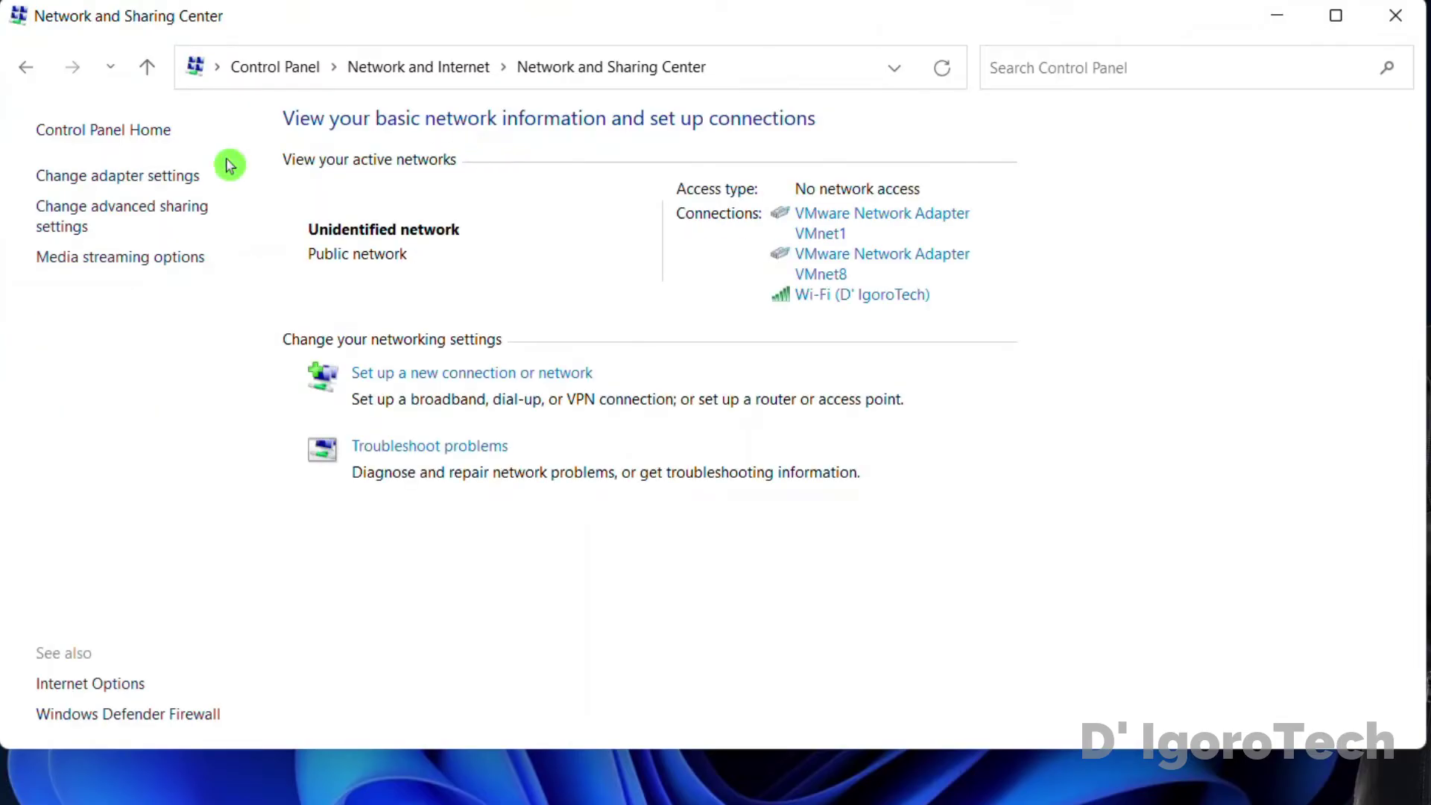
{"action": "left_click", "coordinate": [122, 179]}
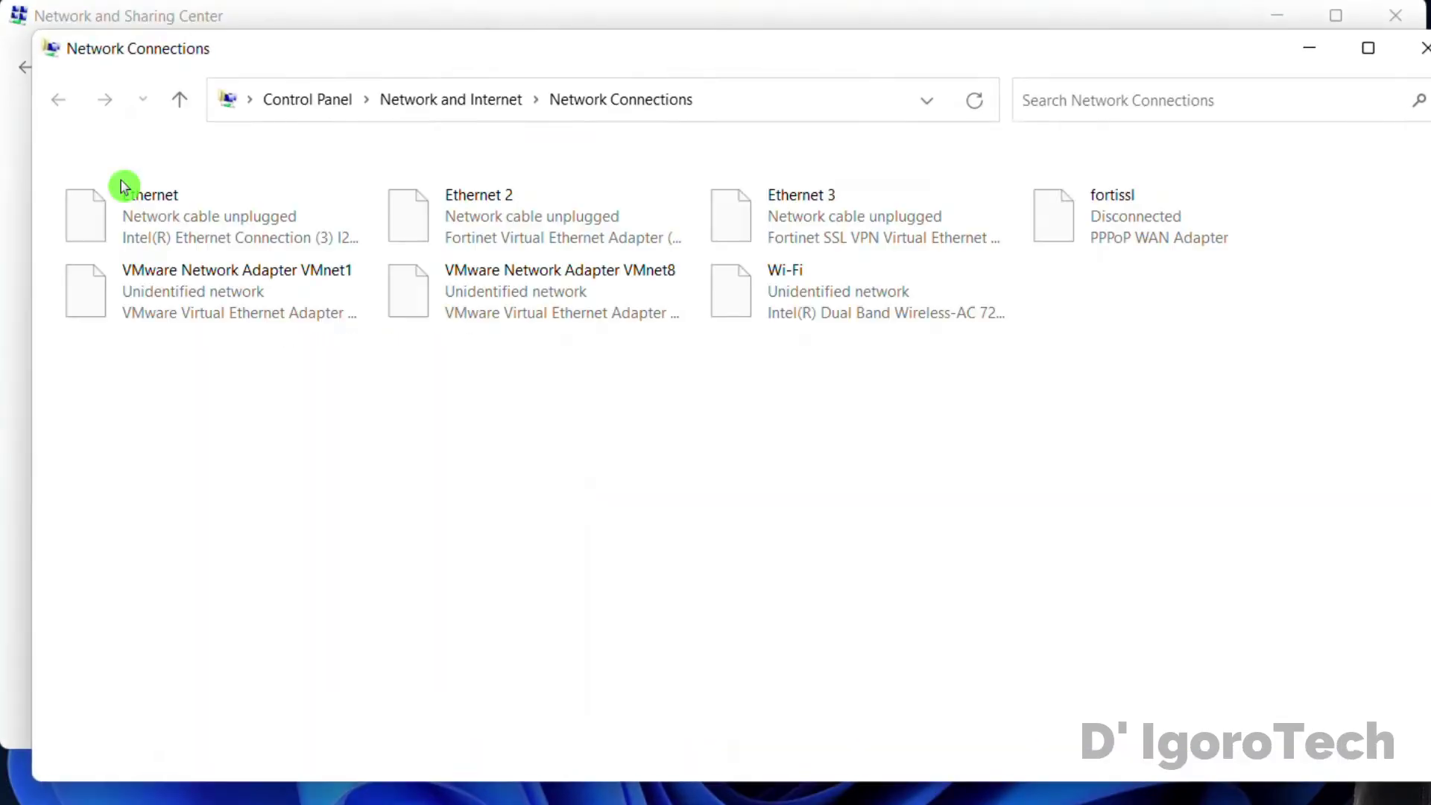
Step: Disable the Wi-Fi adapter and then re-enable it
{"action": "left_click", "coordinate": [758, 298]}
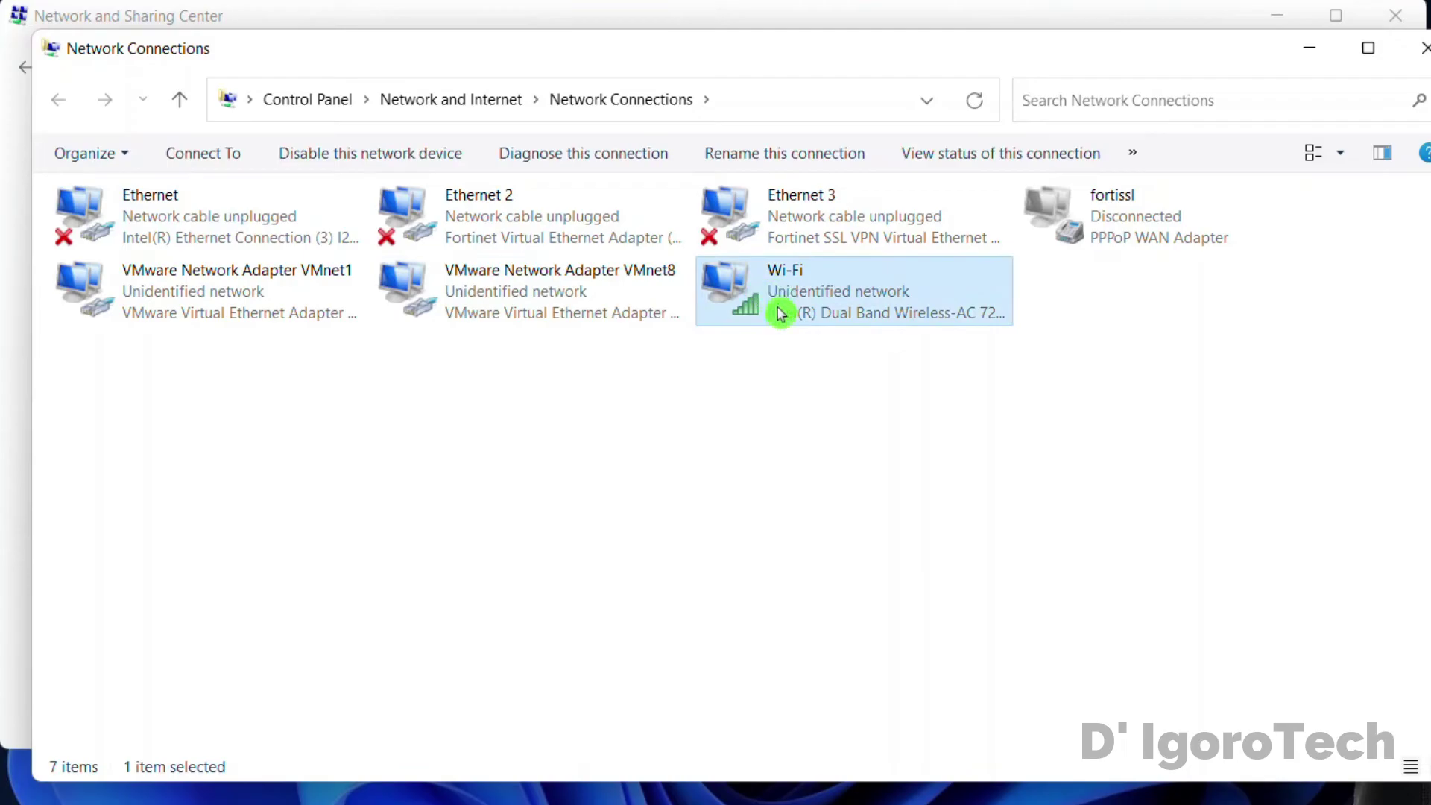
{"action": "right_click", "coordinate": [775, 302]}
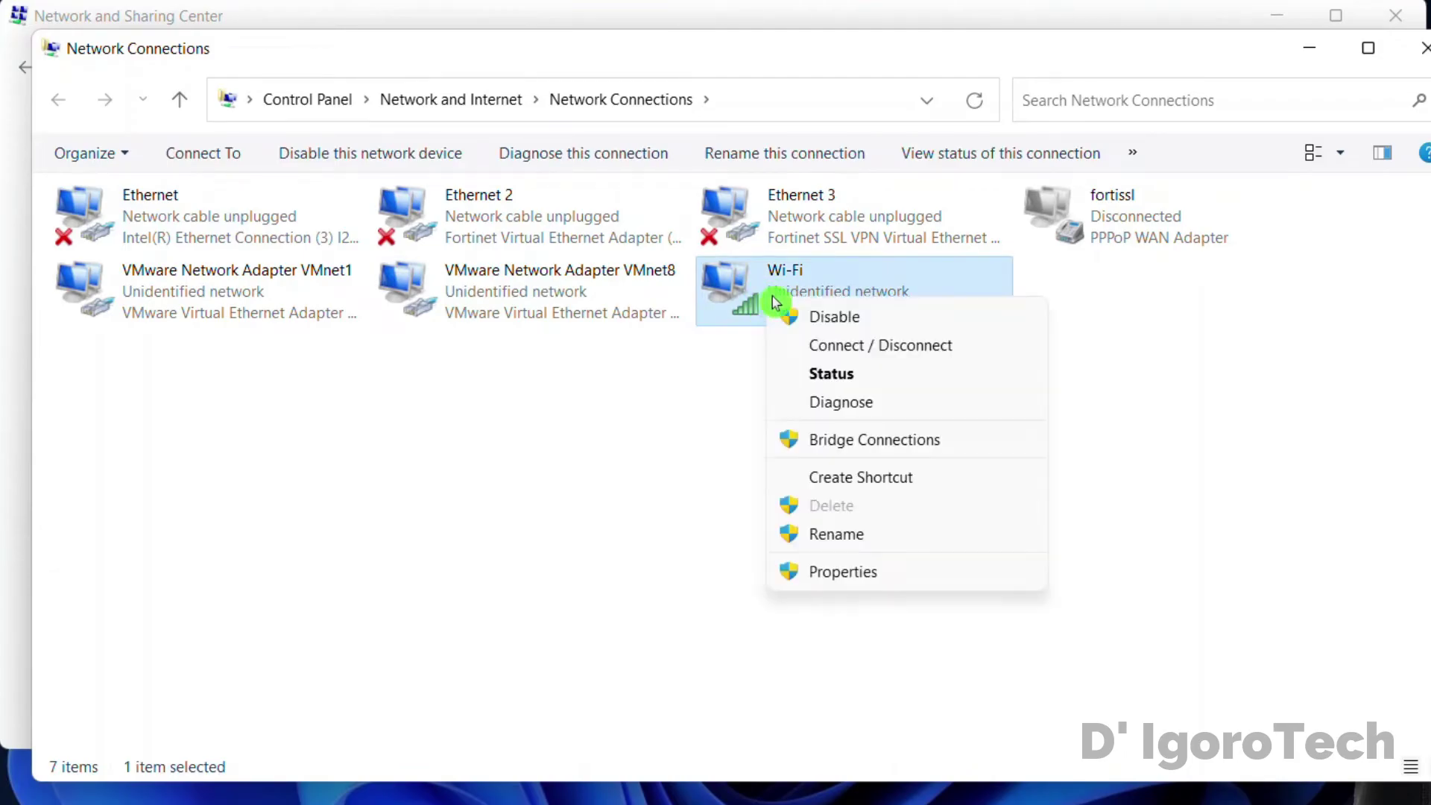
{"action": "left_click", "coordinate": [847, 319]}
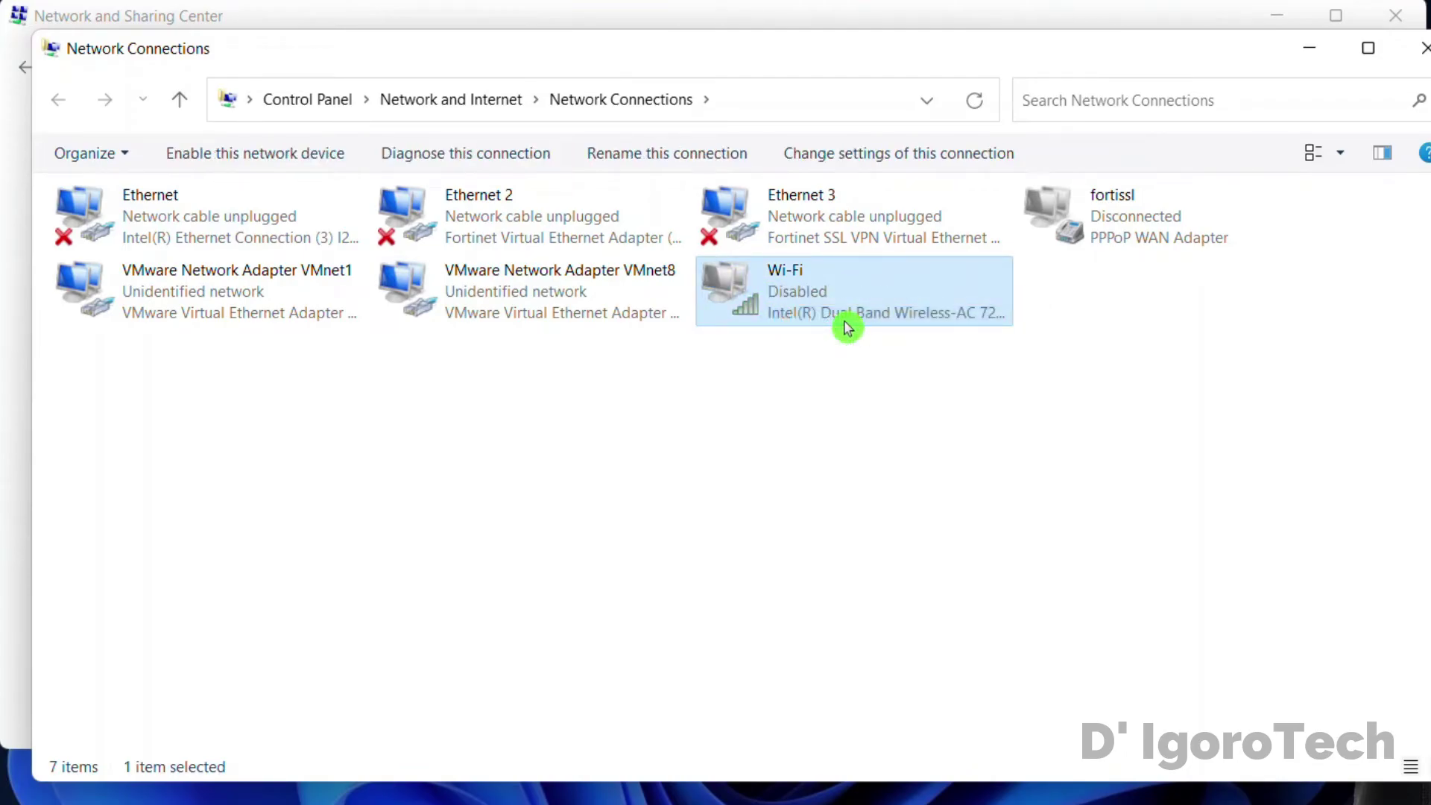
{"action": "right_click", "coordinate": [801, 304]}
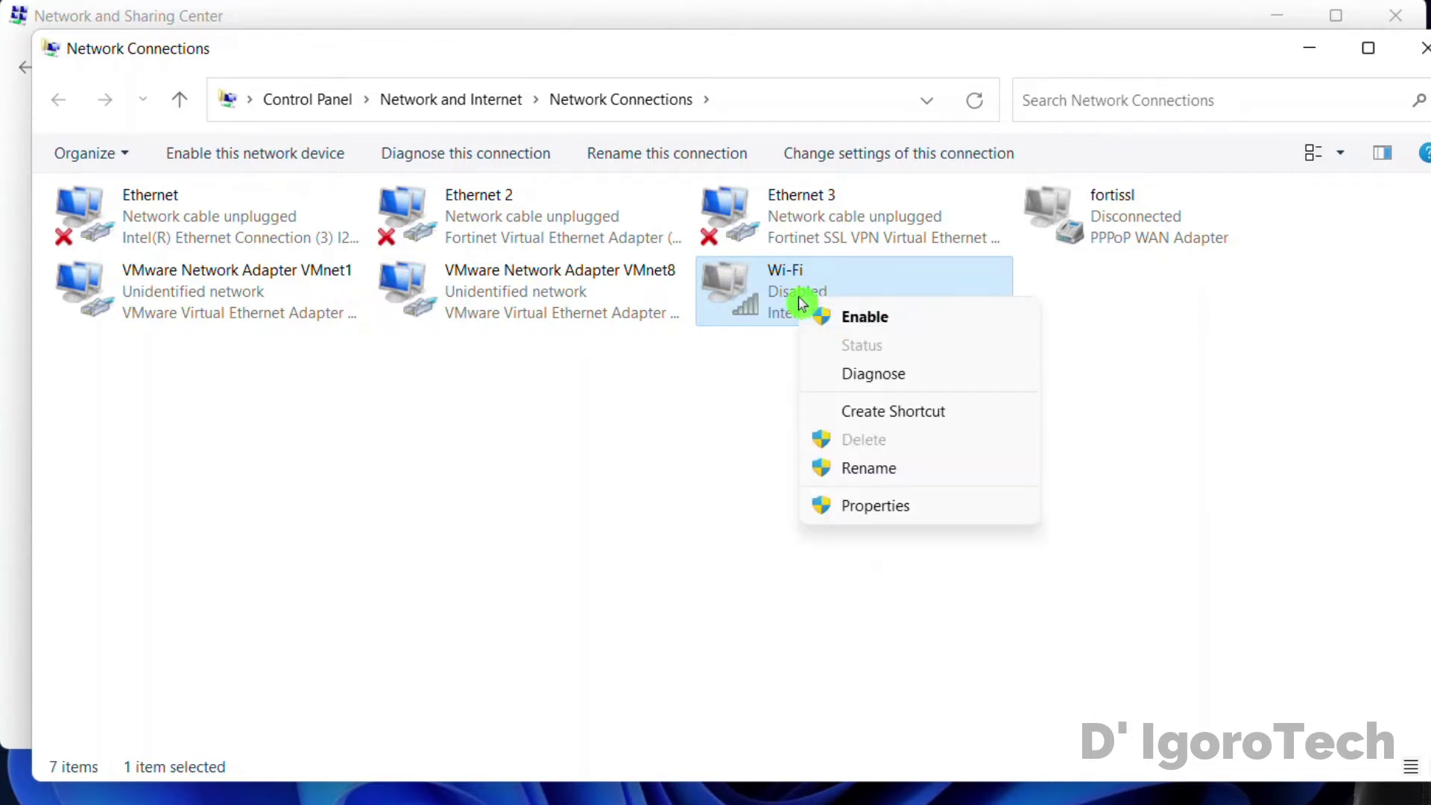
{"action": "left_click", "coordinate": [860, 326]}
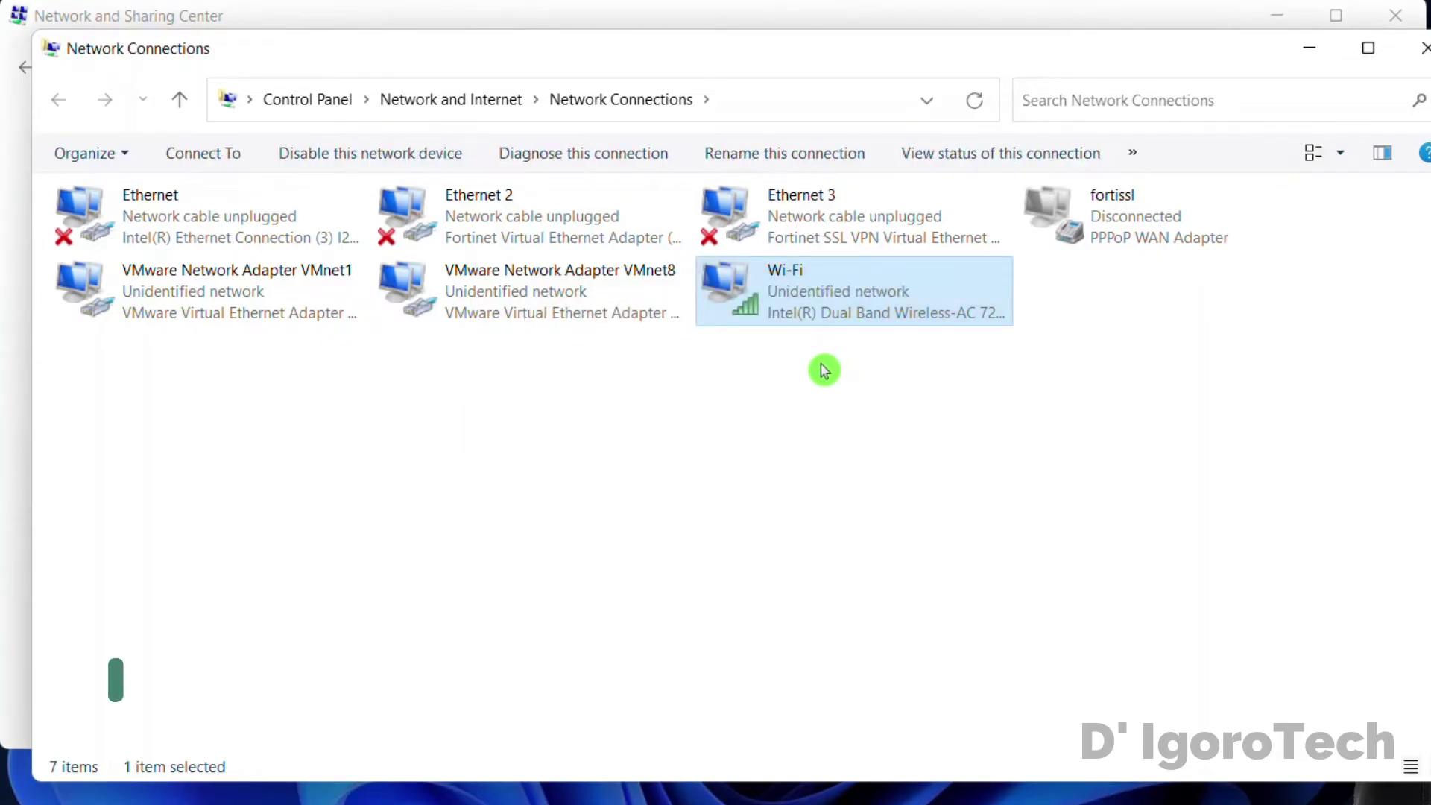
Step: Open the Internet Protocol Version 4 (TCP/IPv4) properties of the Wi-Fi connection
{"action": "left_click", "coordinate": [815, 335]}
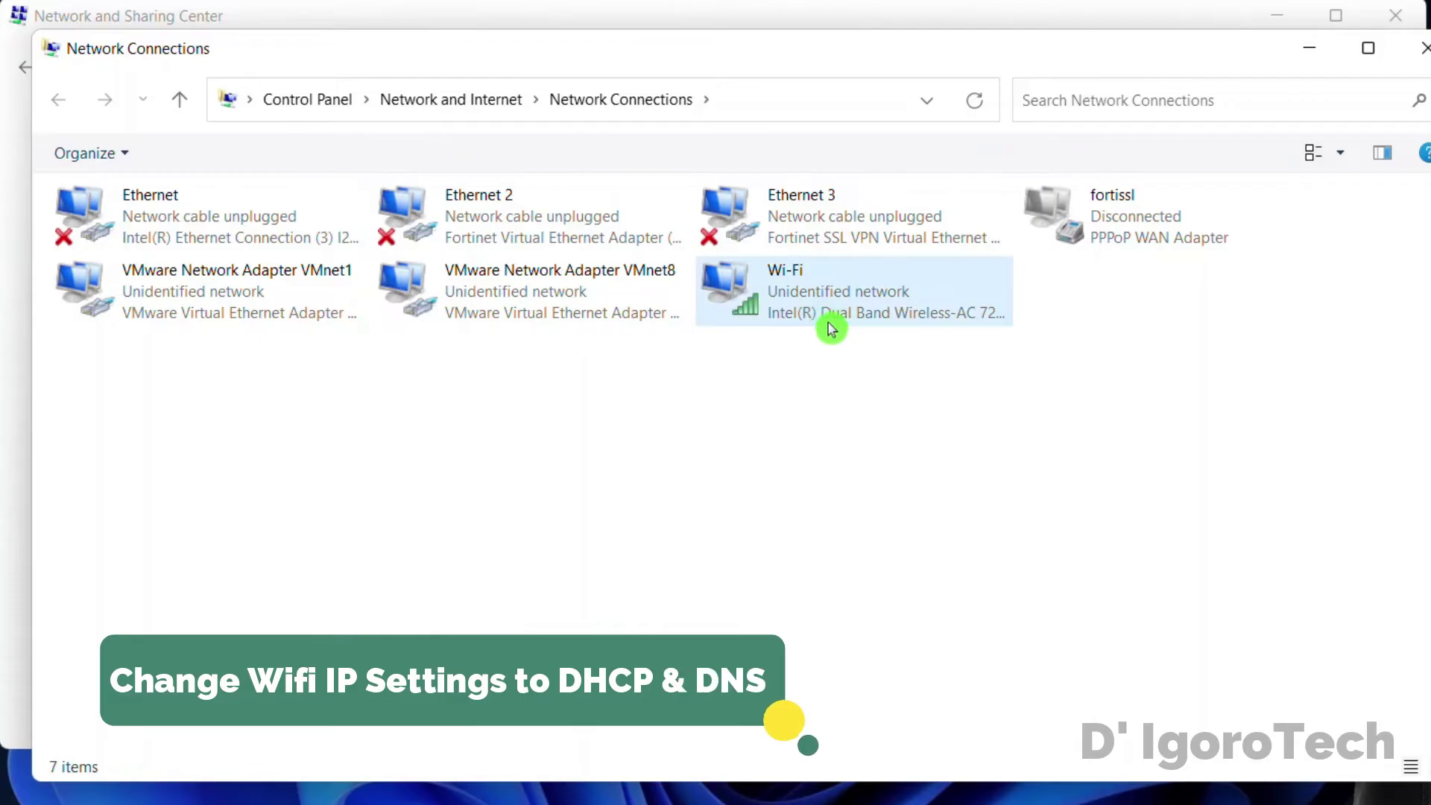
{"action": "left_click", "coordinate": [825, 305]}
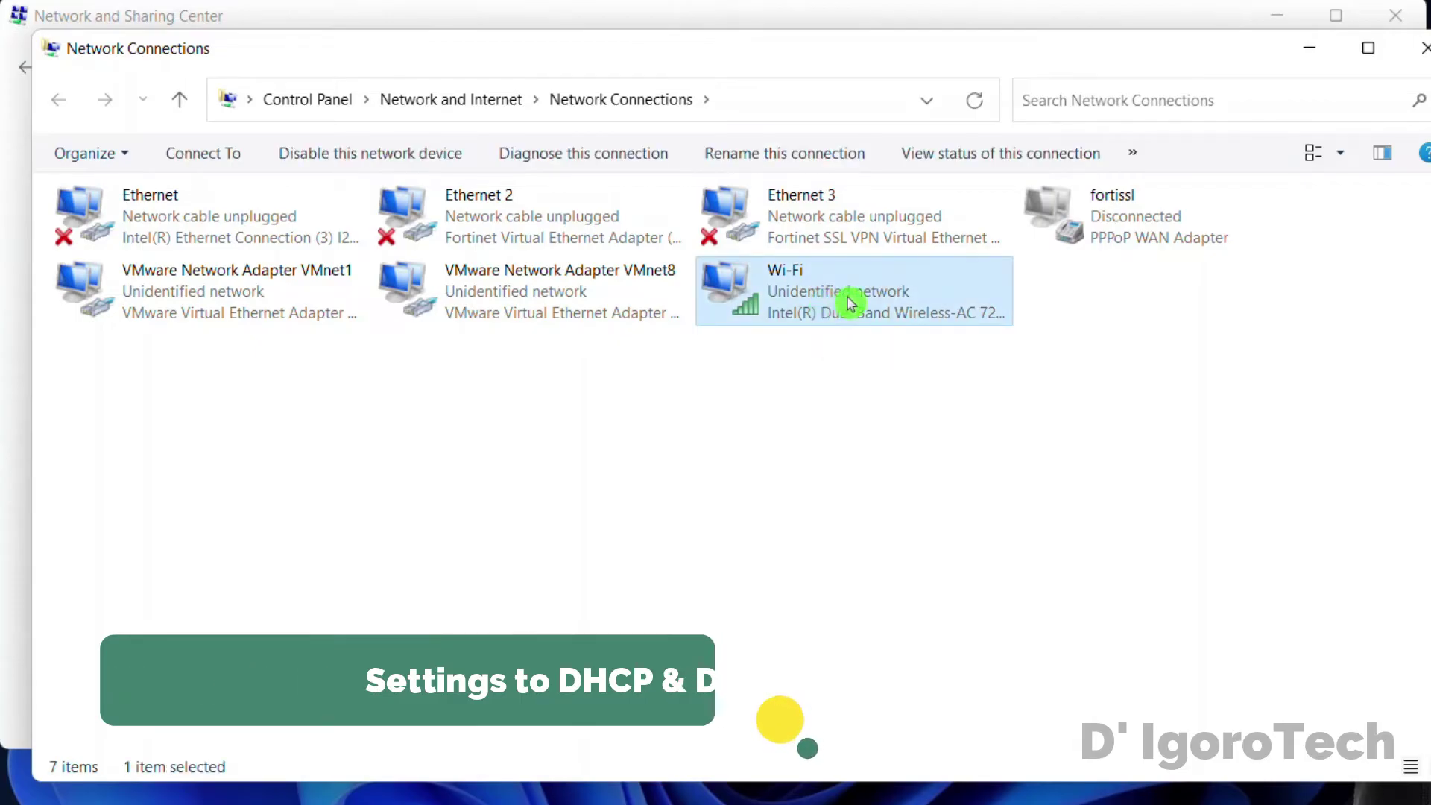
{"action": "right_click", "coordinate": [903, 298]}
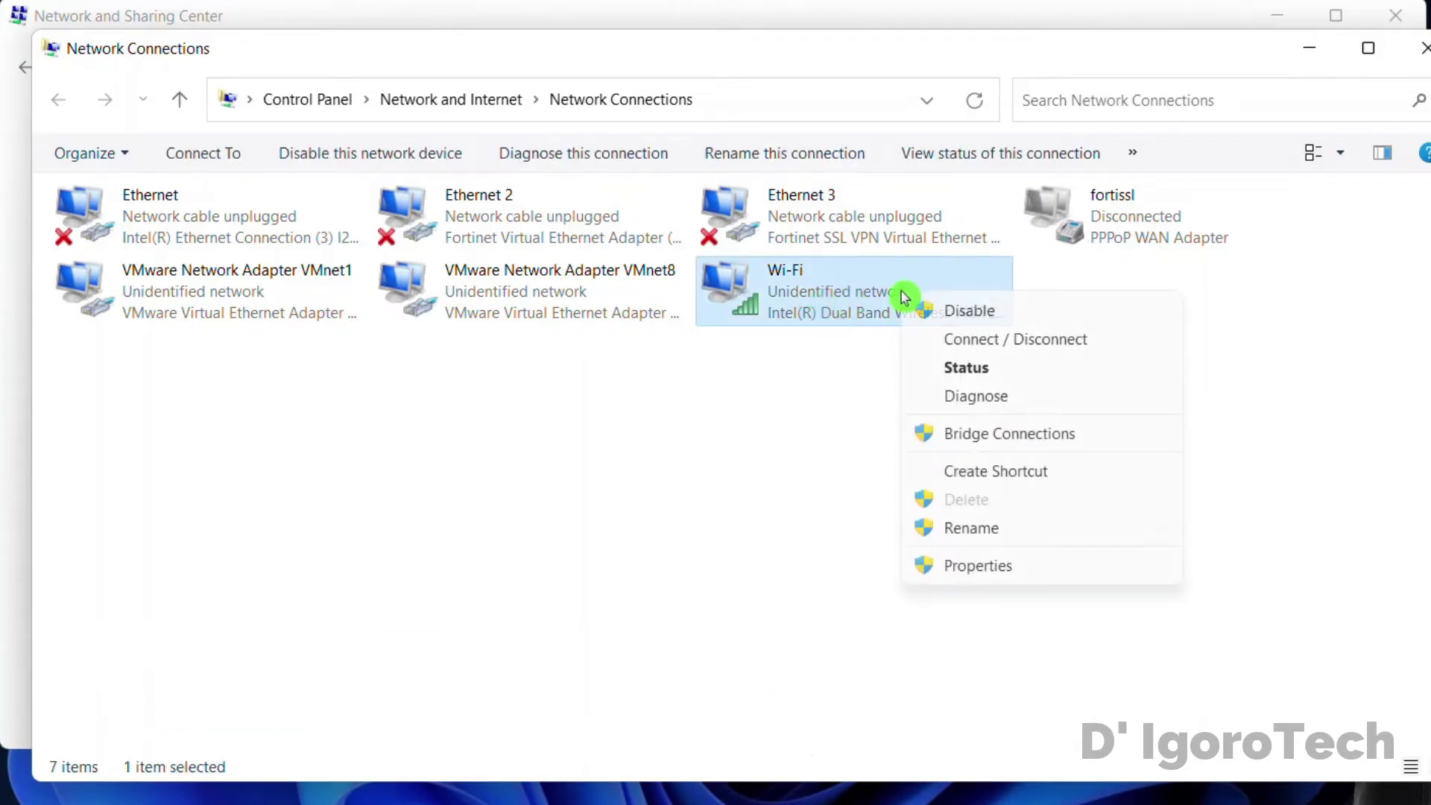
{"action": "left_click", "coordinate": [989, 568]}
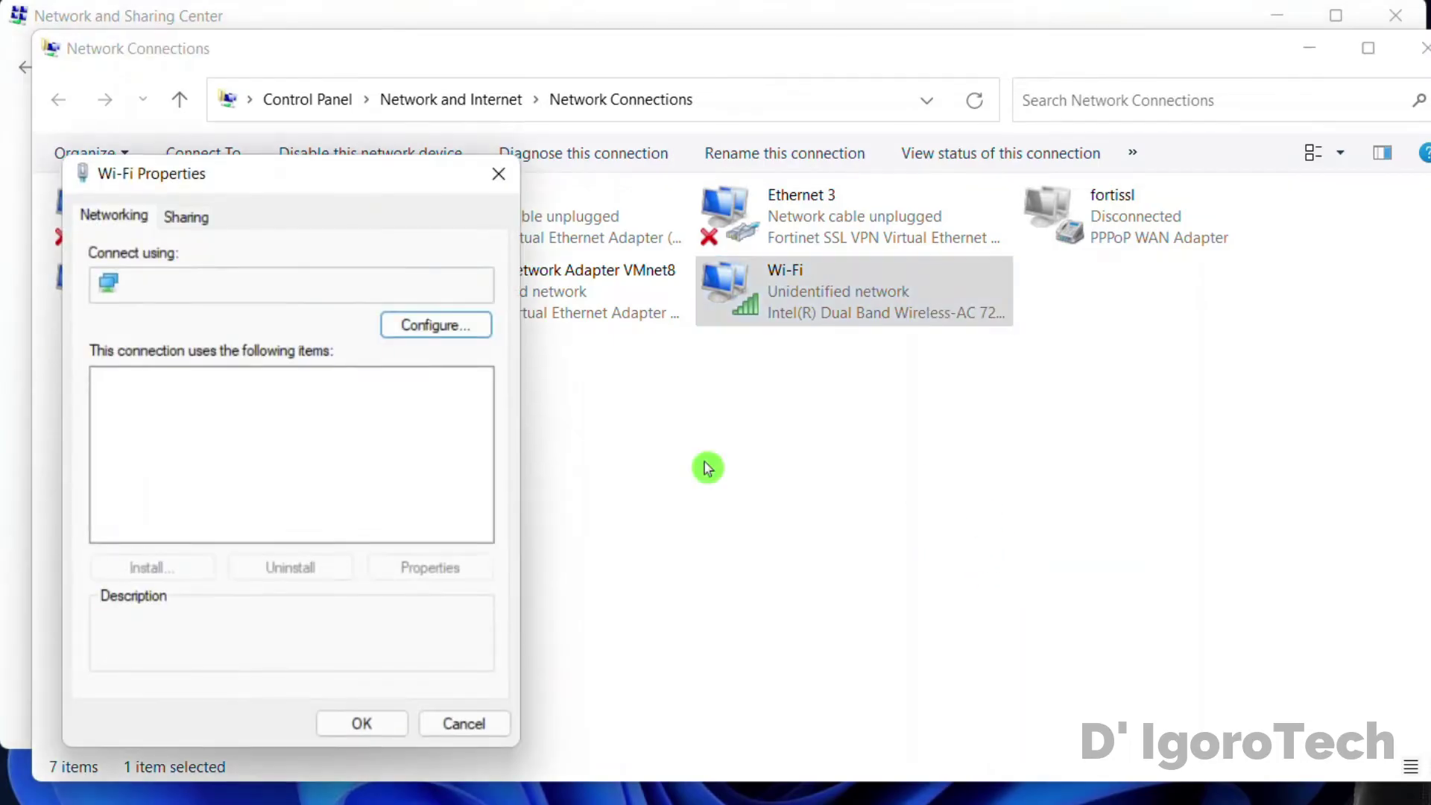
{"action": "scroll", "coordinate": [307, 479], "scroll_direction": "down", "scroll_amount": 1}
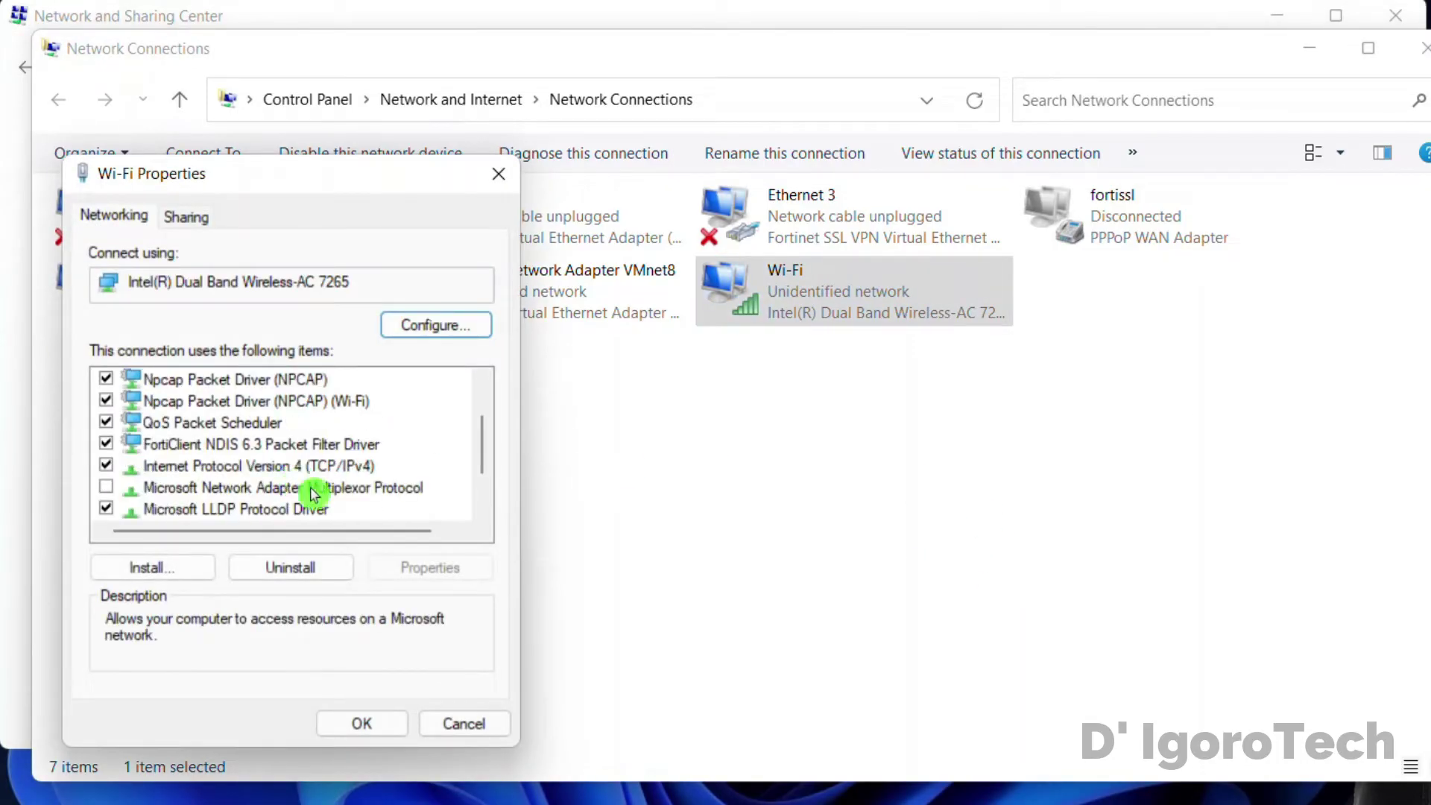
{"action": "left_click", "coordinate": [326, 474]}
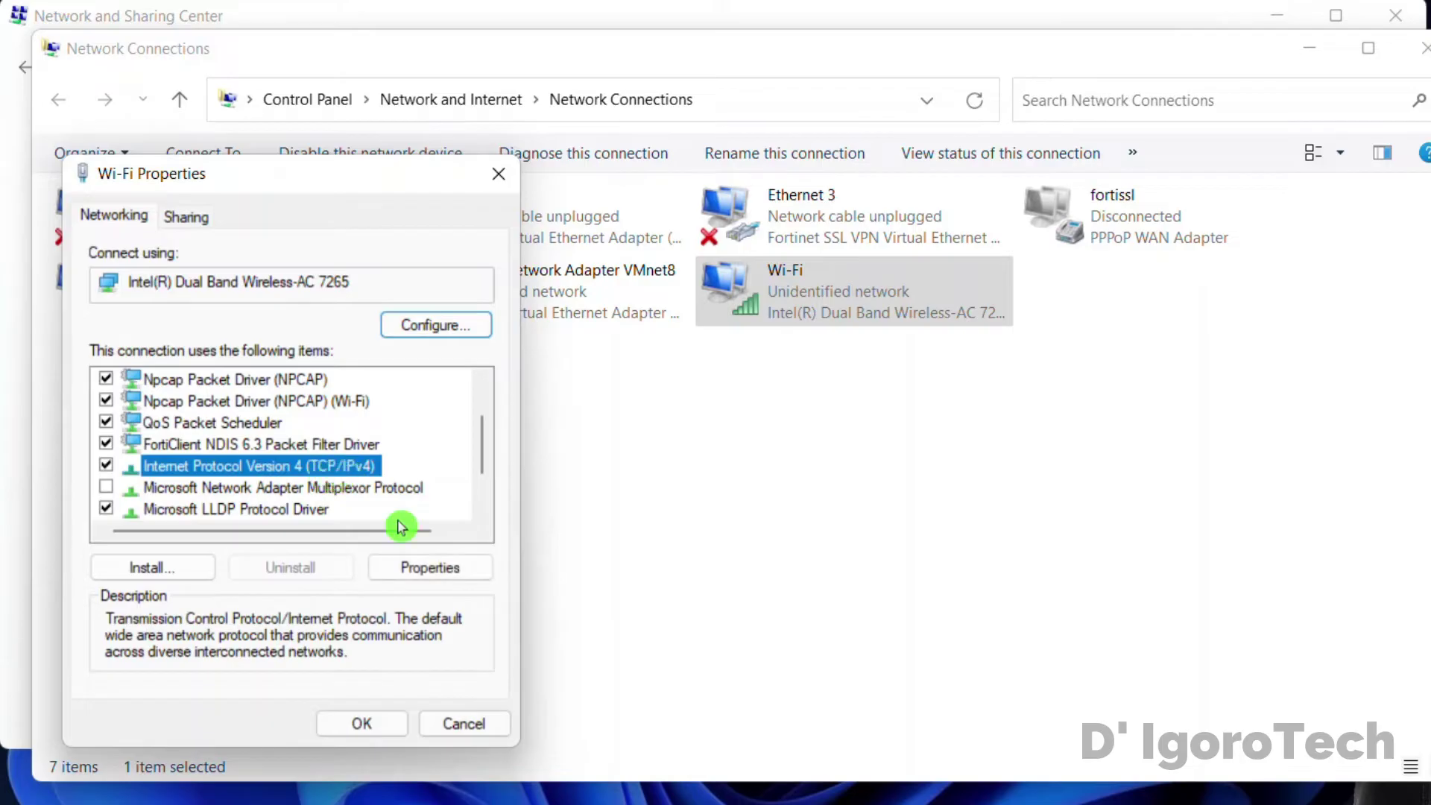
{"action": "left_click", "coordinate": [431, 574]}
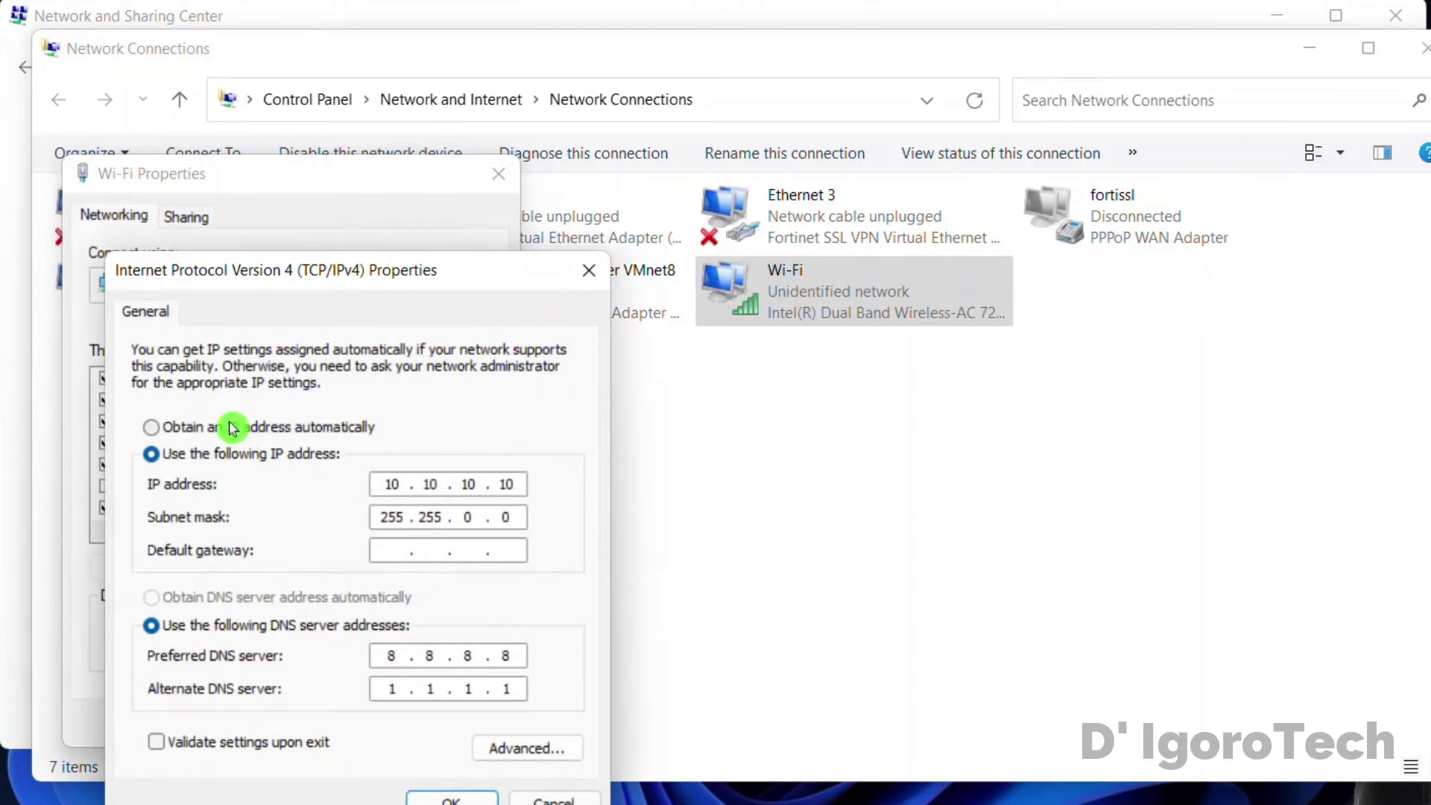
Step: Obtain the IP automatically, keep DNS servers 8.8.8.8 and 1.1.1.1, and confirm
{"action": "left_click", "coordinate": [268, 429]}
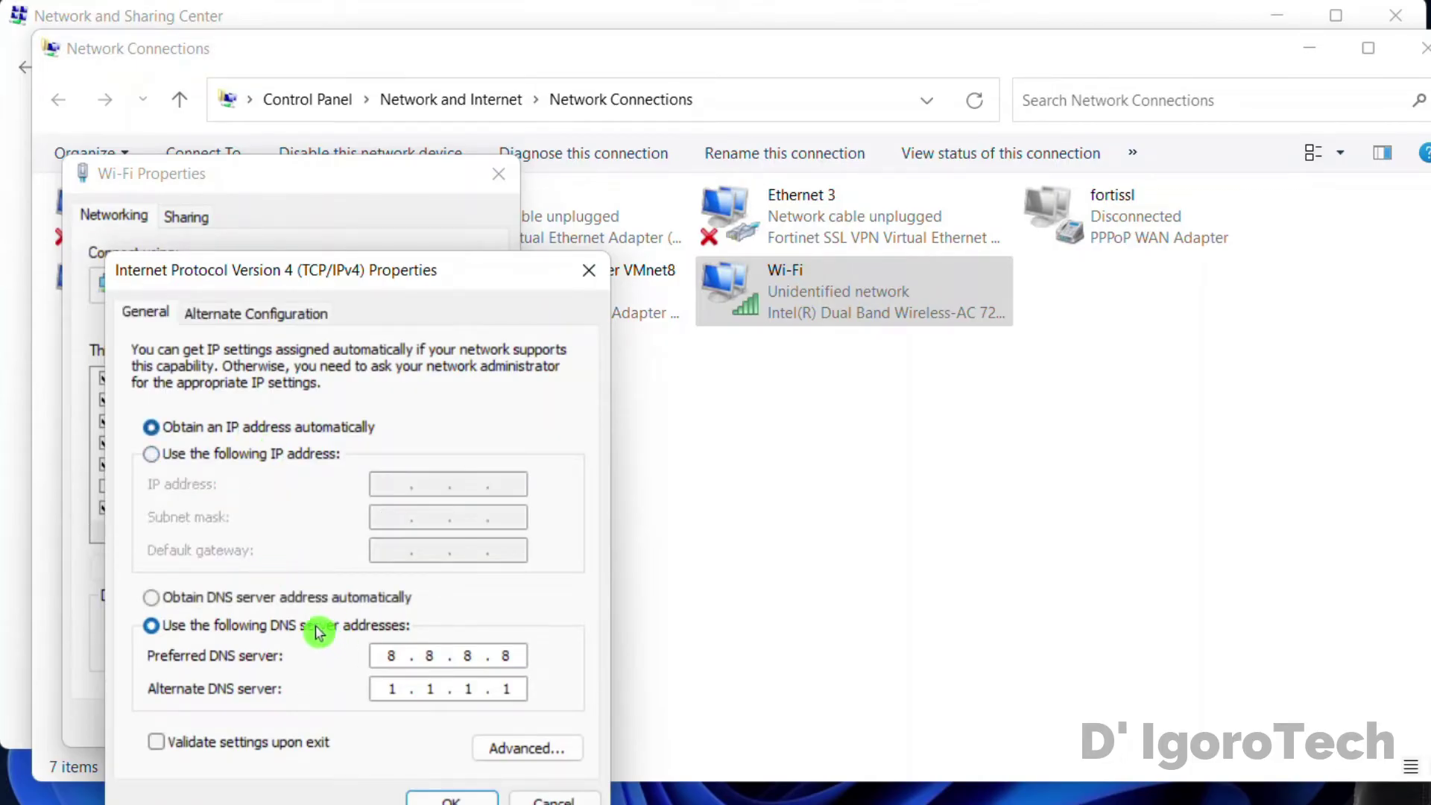
{"action": "left_click", "coordinate": [288, 597]}
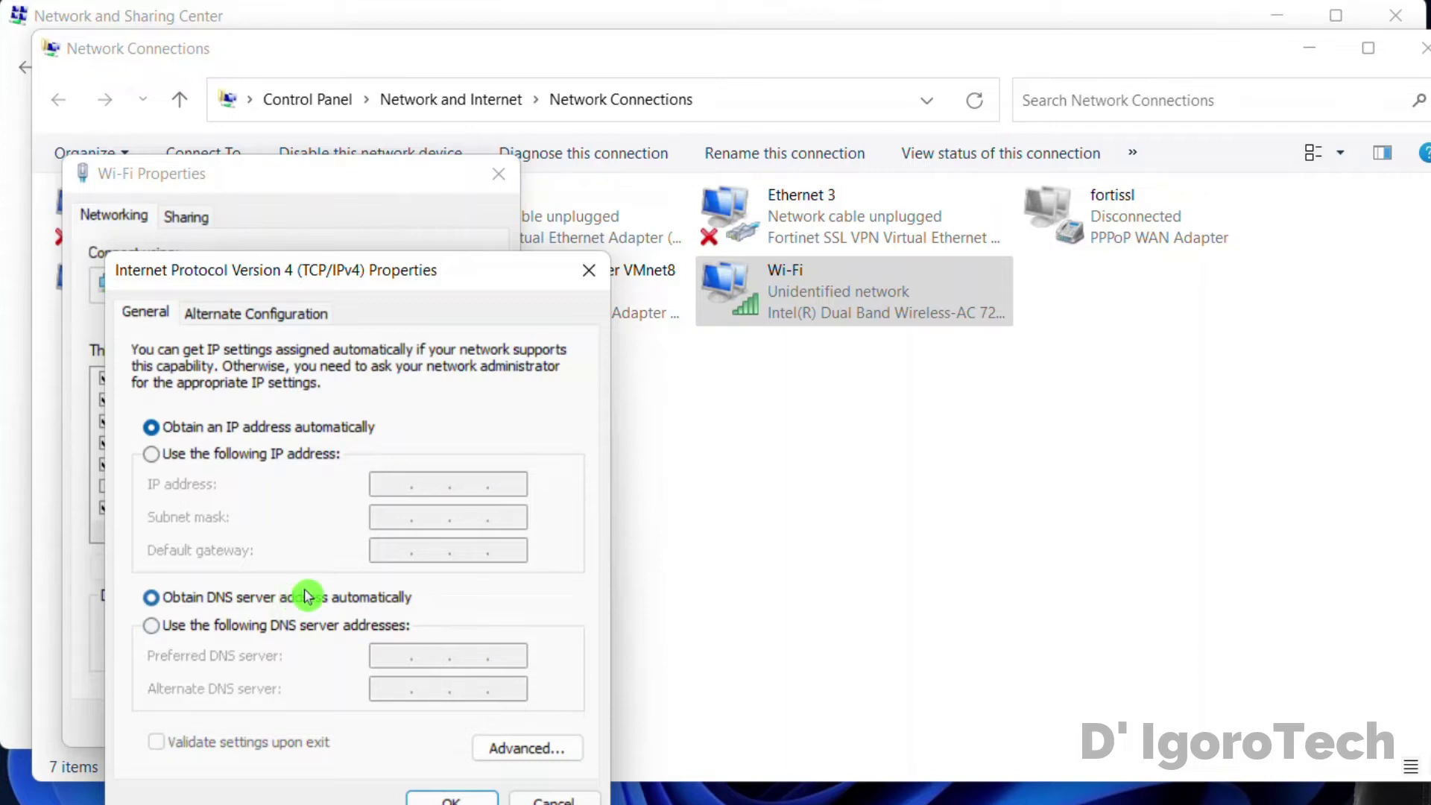
{"action": "left_click", "coordinate": [313, 624]}
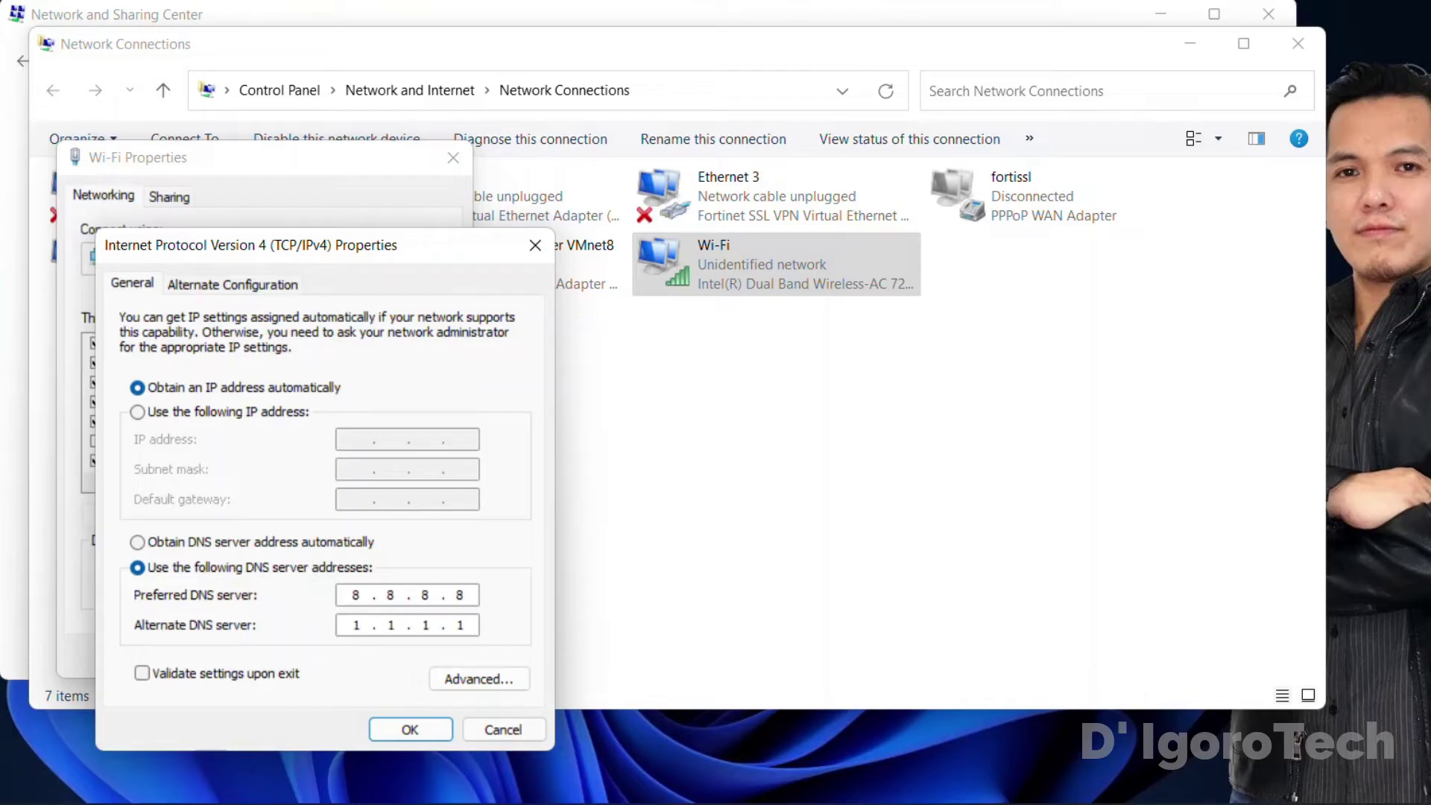
{"action": "left_click", "coordinate": [404, 734]}
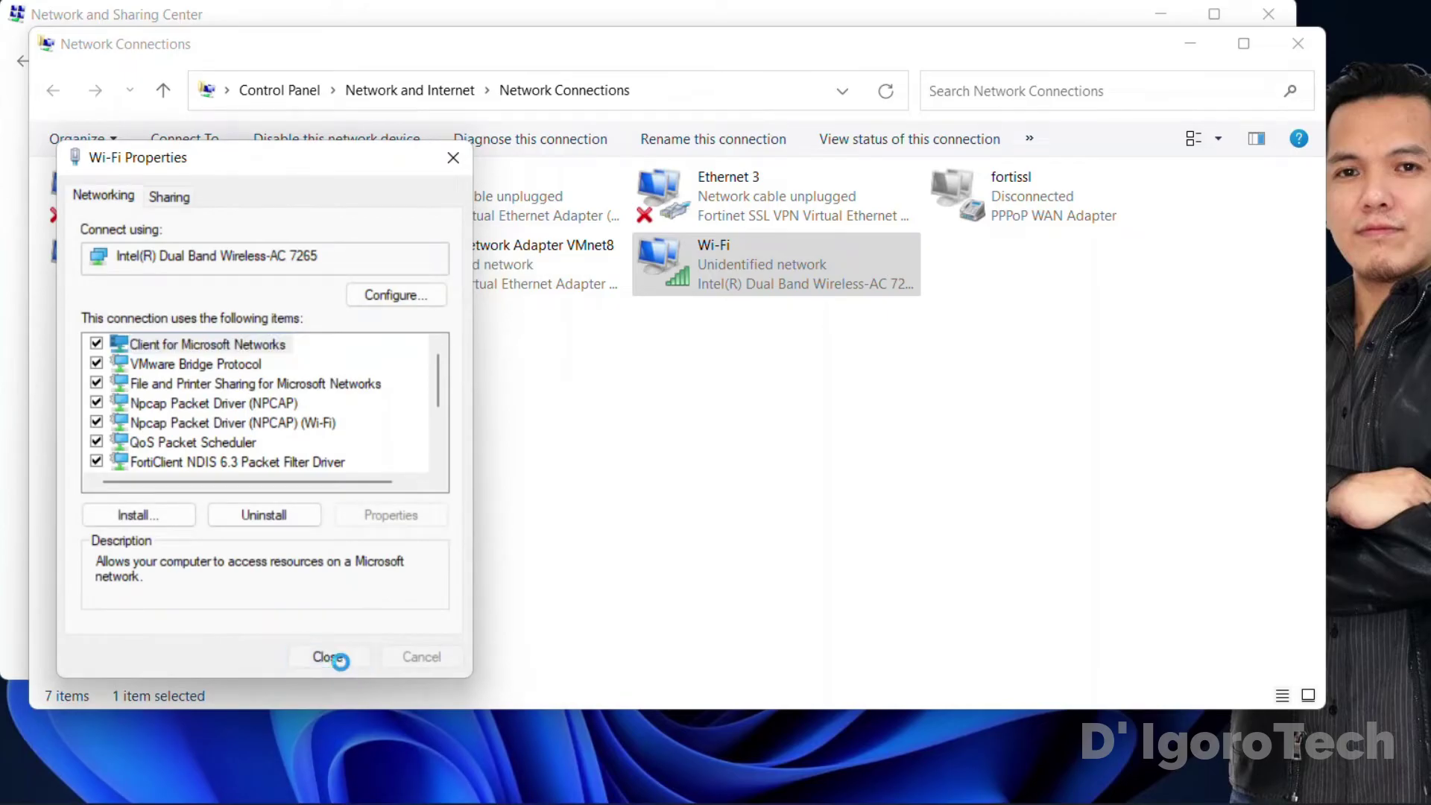
{"action": "left_click", "coordinate": [328, 657]}
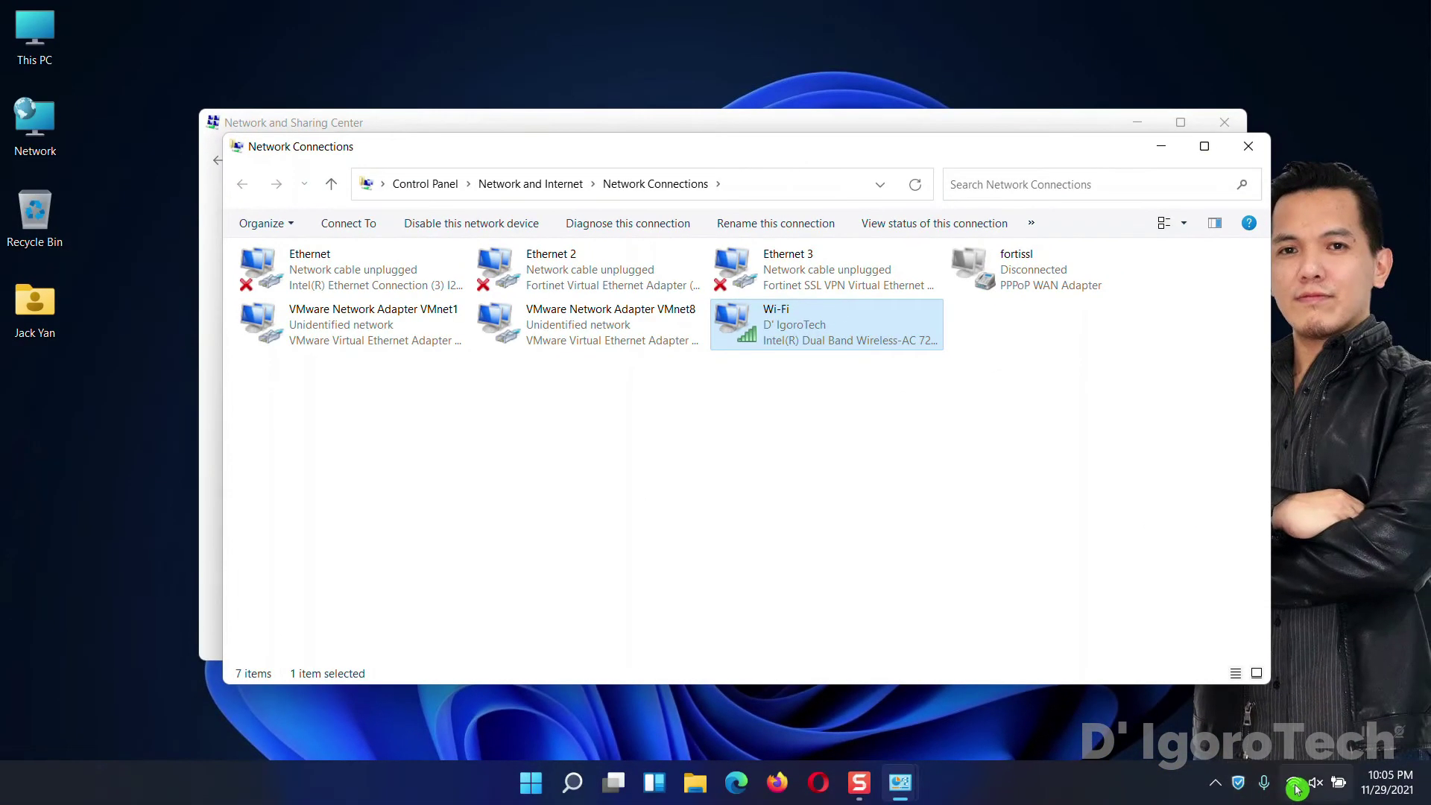
Step: Check the Wi-Fi list, then run ping 8.8.8.8 in Command Prompt
{"action": "left_click", "coordinate": [1297, 788]}
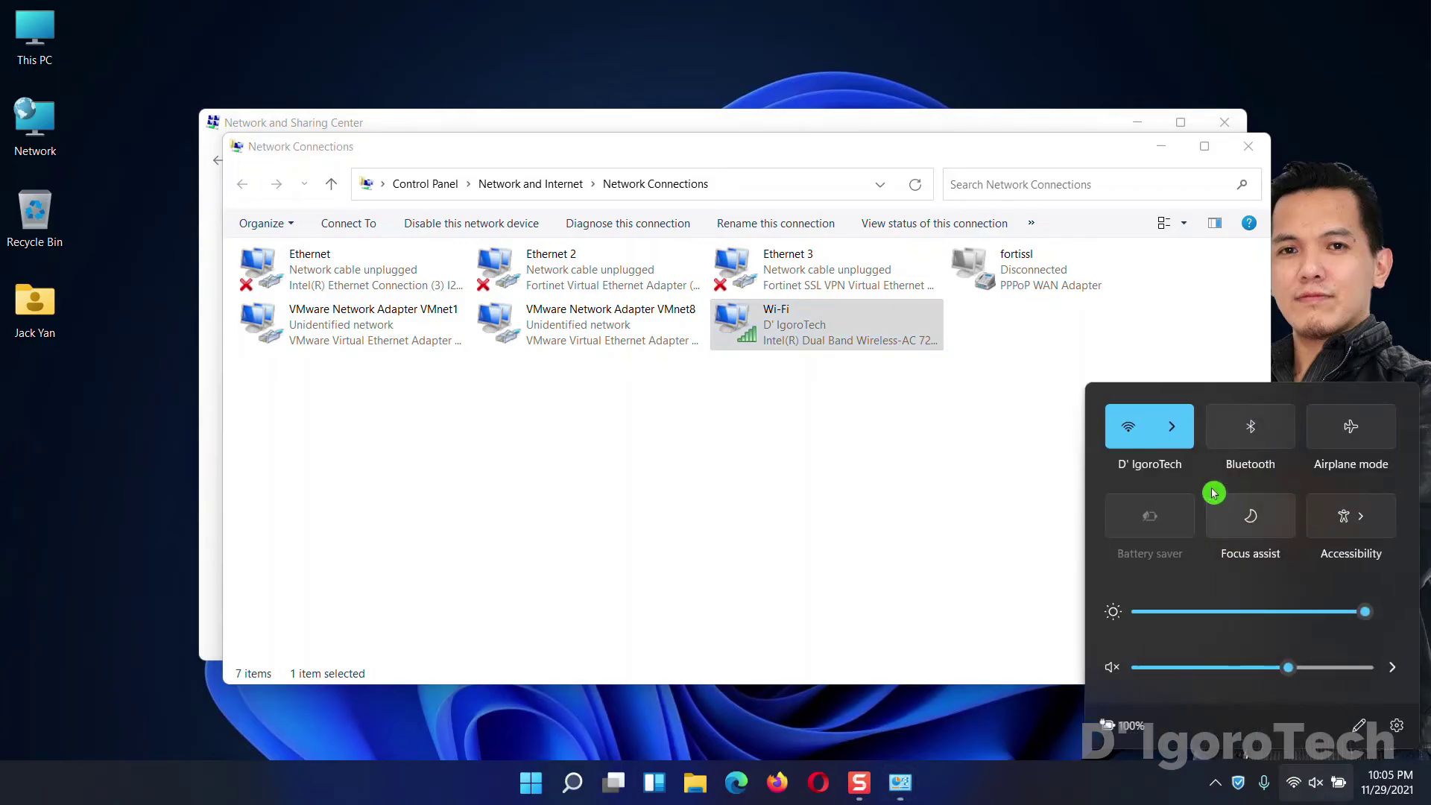
{"action": "left_click", "coordinate": [1178, 428]}
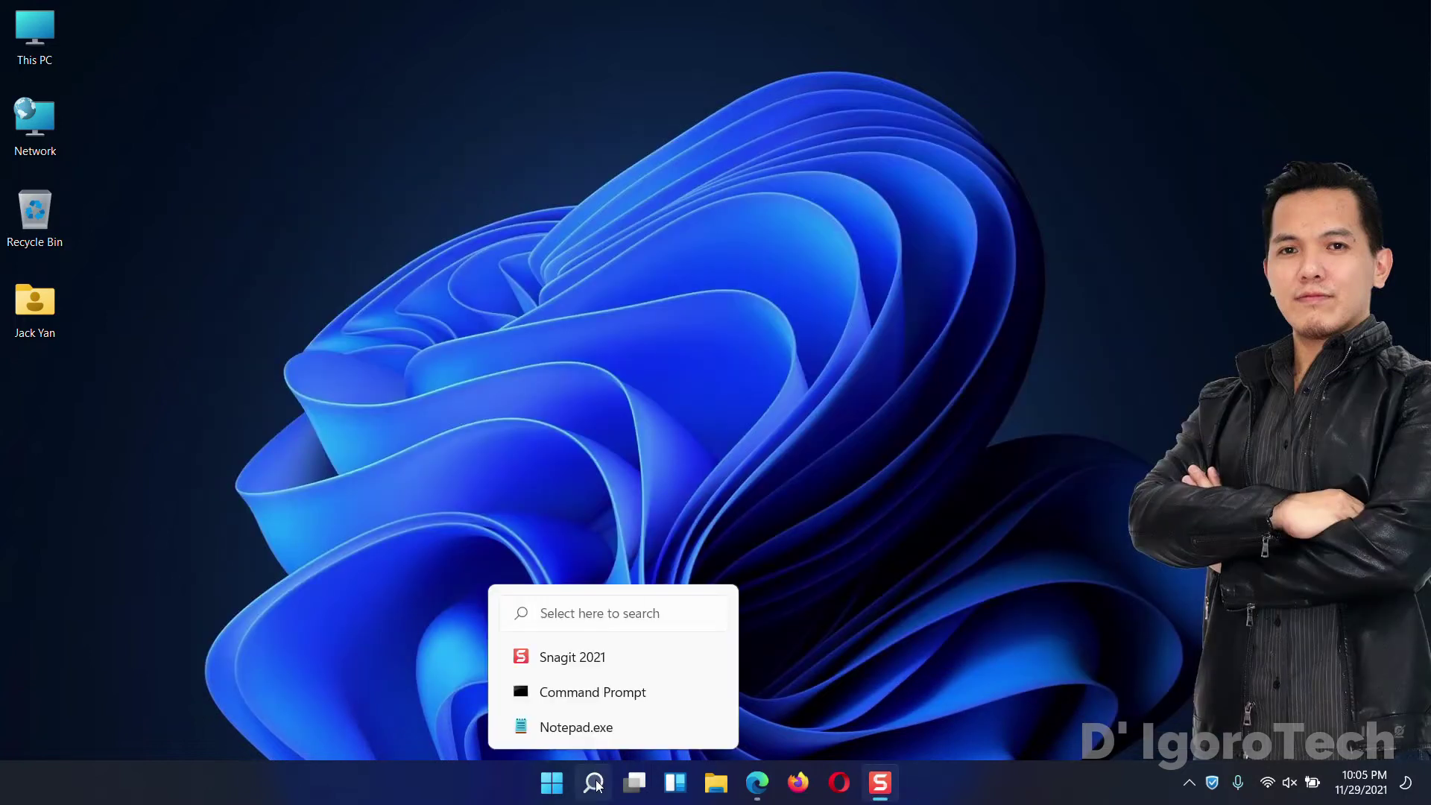
{"action": "left_click", "coordinate": [595, 784]}
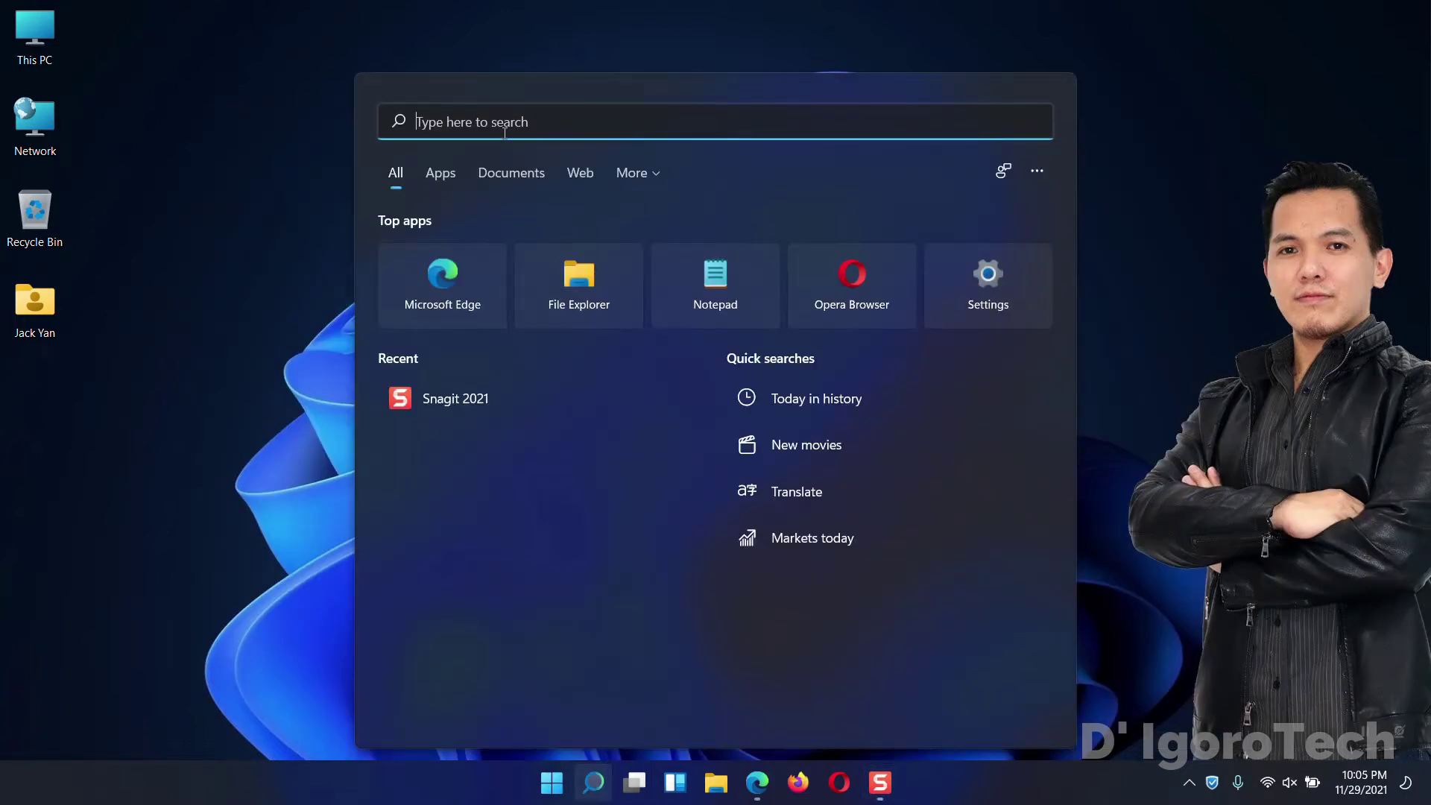
{"action": "type", "text": "cmd"}
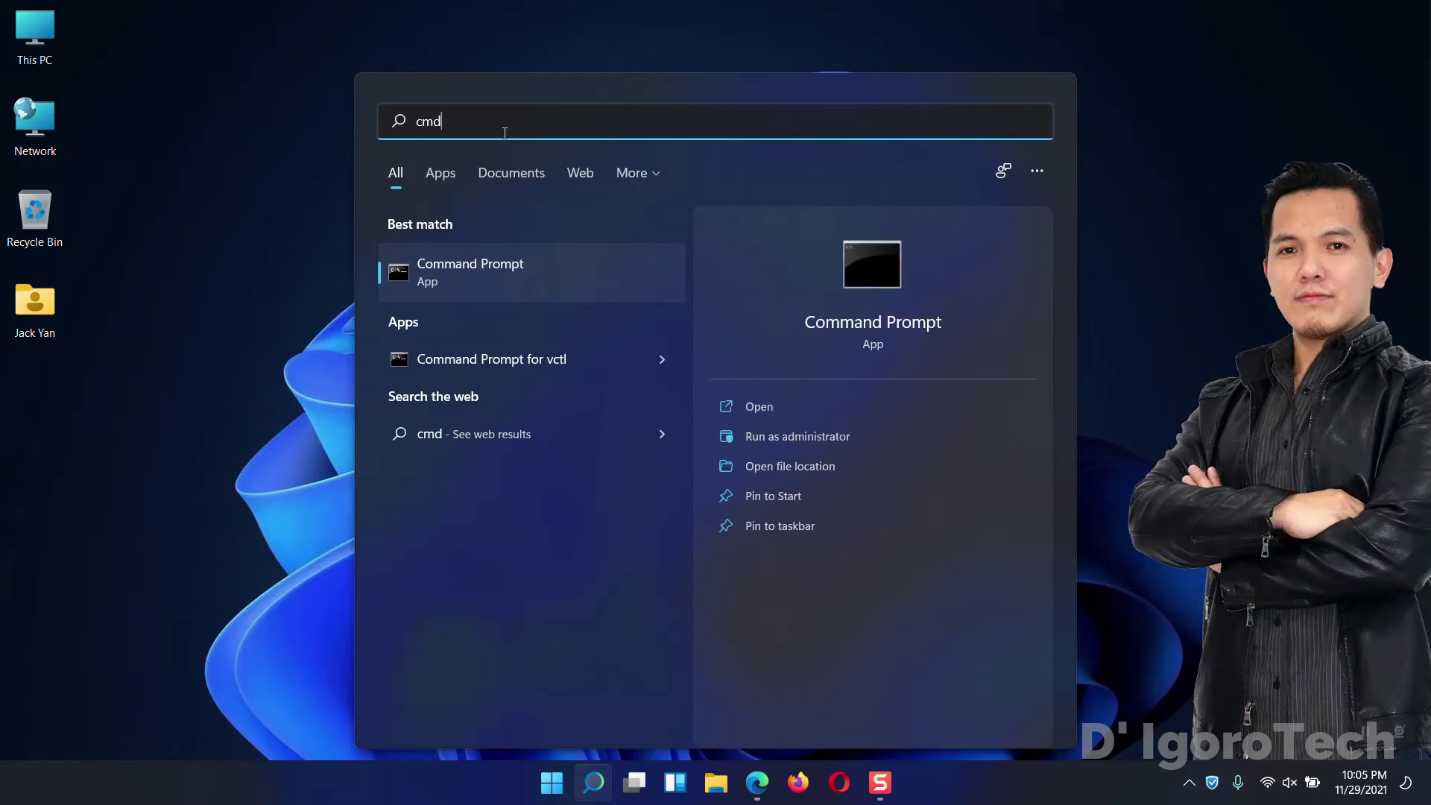
{"action": "left_click", "coordinate": [455, 280]}
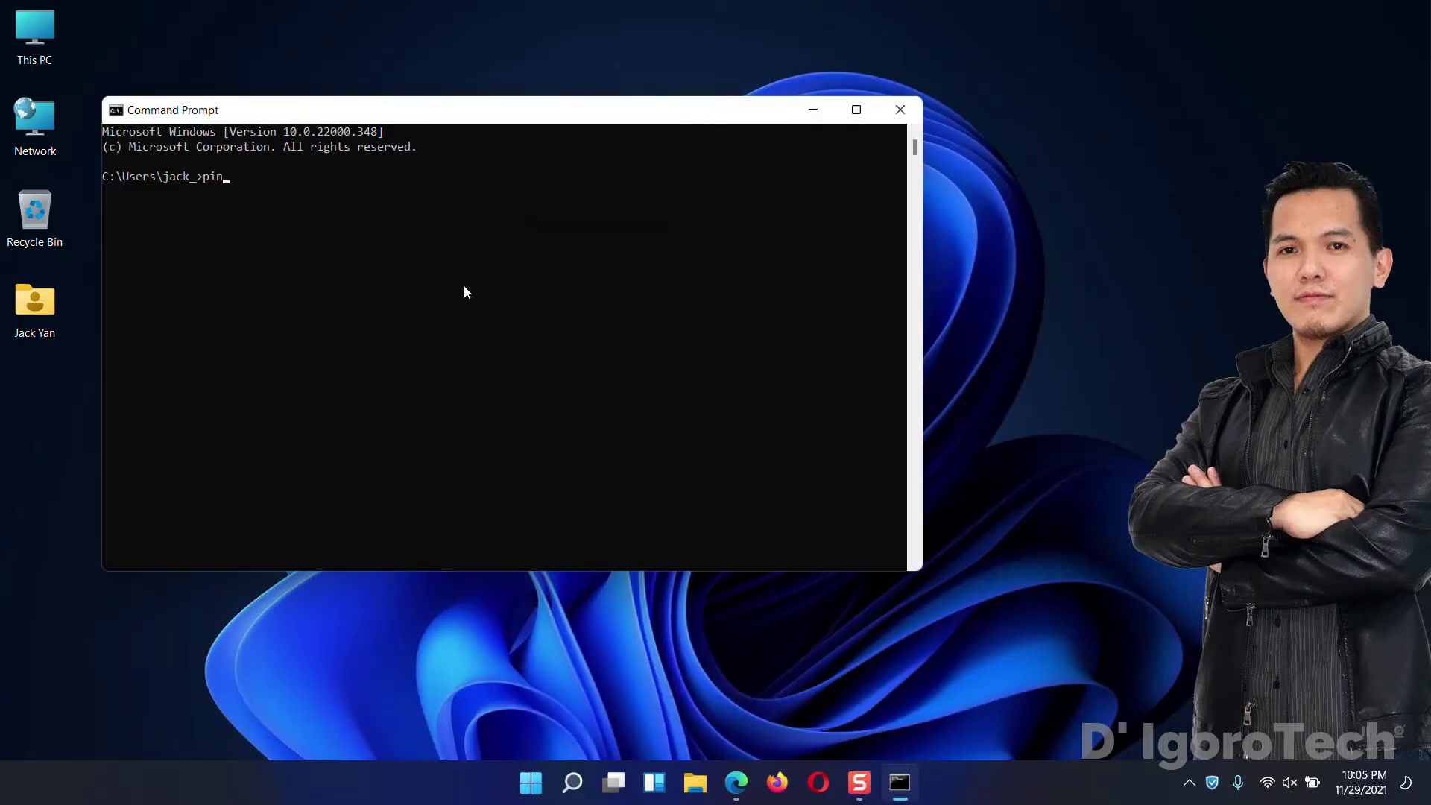
{"action": "type", "text": "ping 8.8.8.8"}
{"action": "key", "text": "Return"}
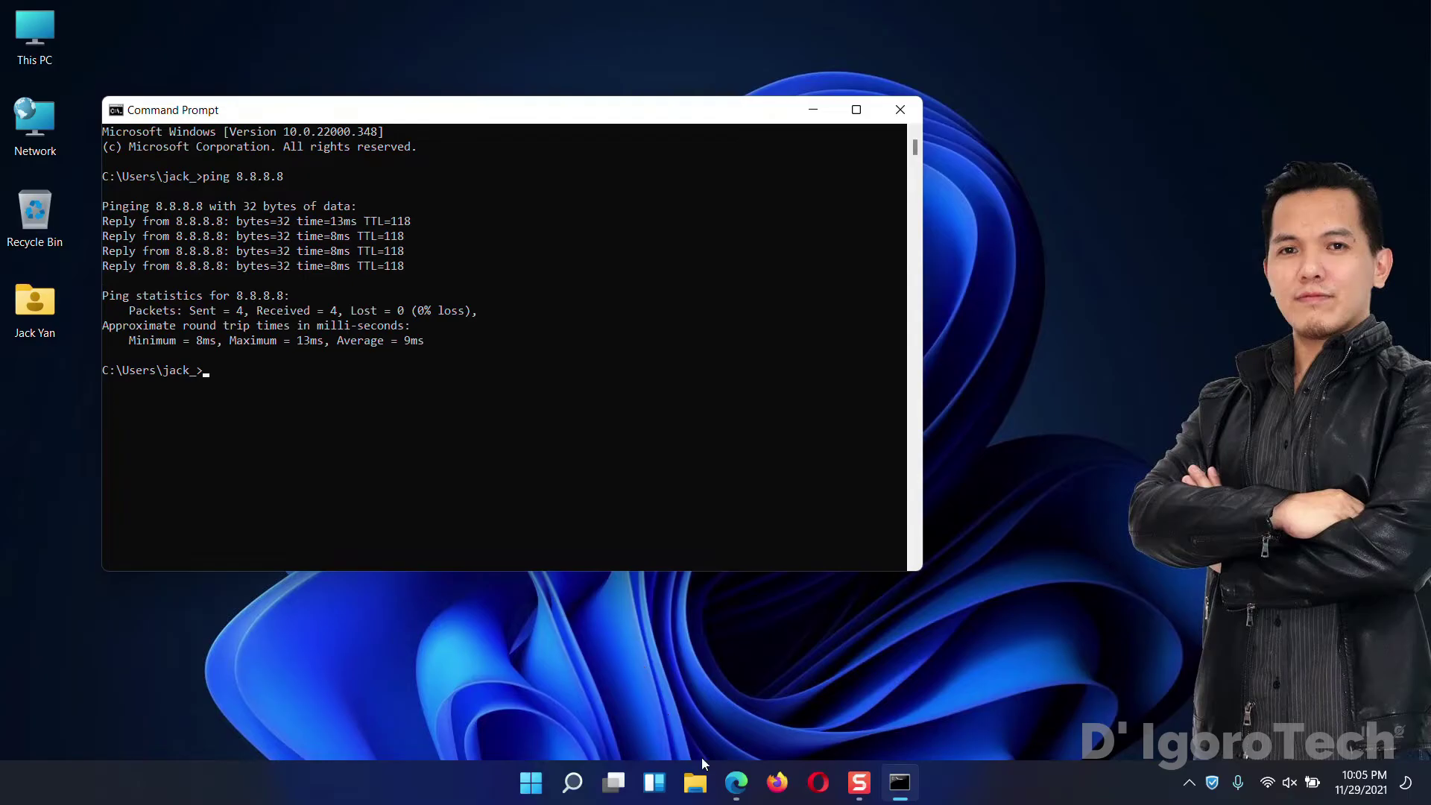
Step: Restore Edge and load the Google homepage from the address bar
{"action": "left_click", "coordinate": [723, 782]}
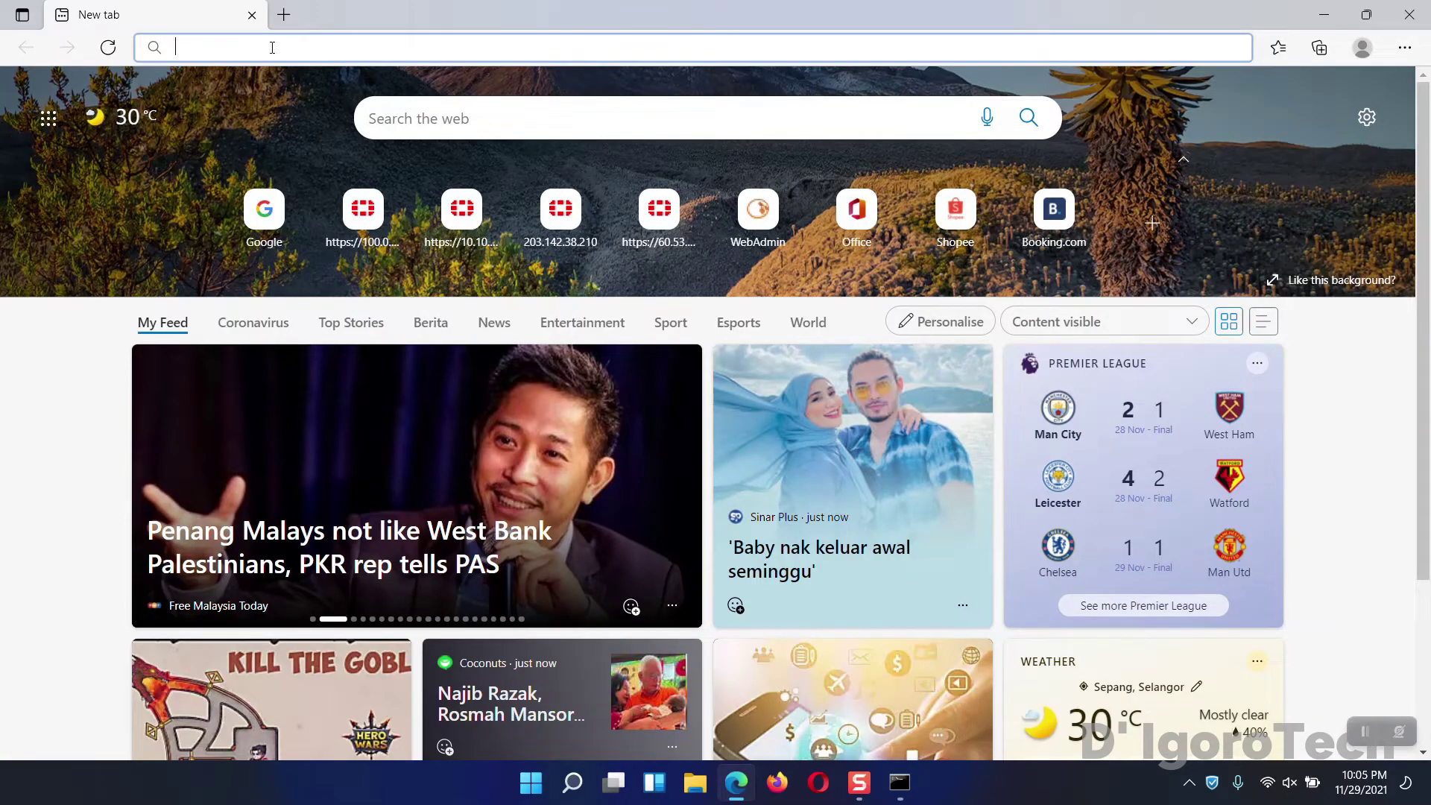
{"action": "type", "text": "go"}
{"action": "key", "text": "Return"}
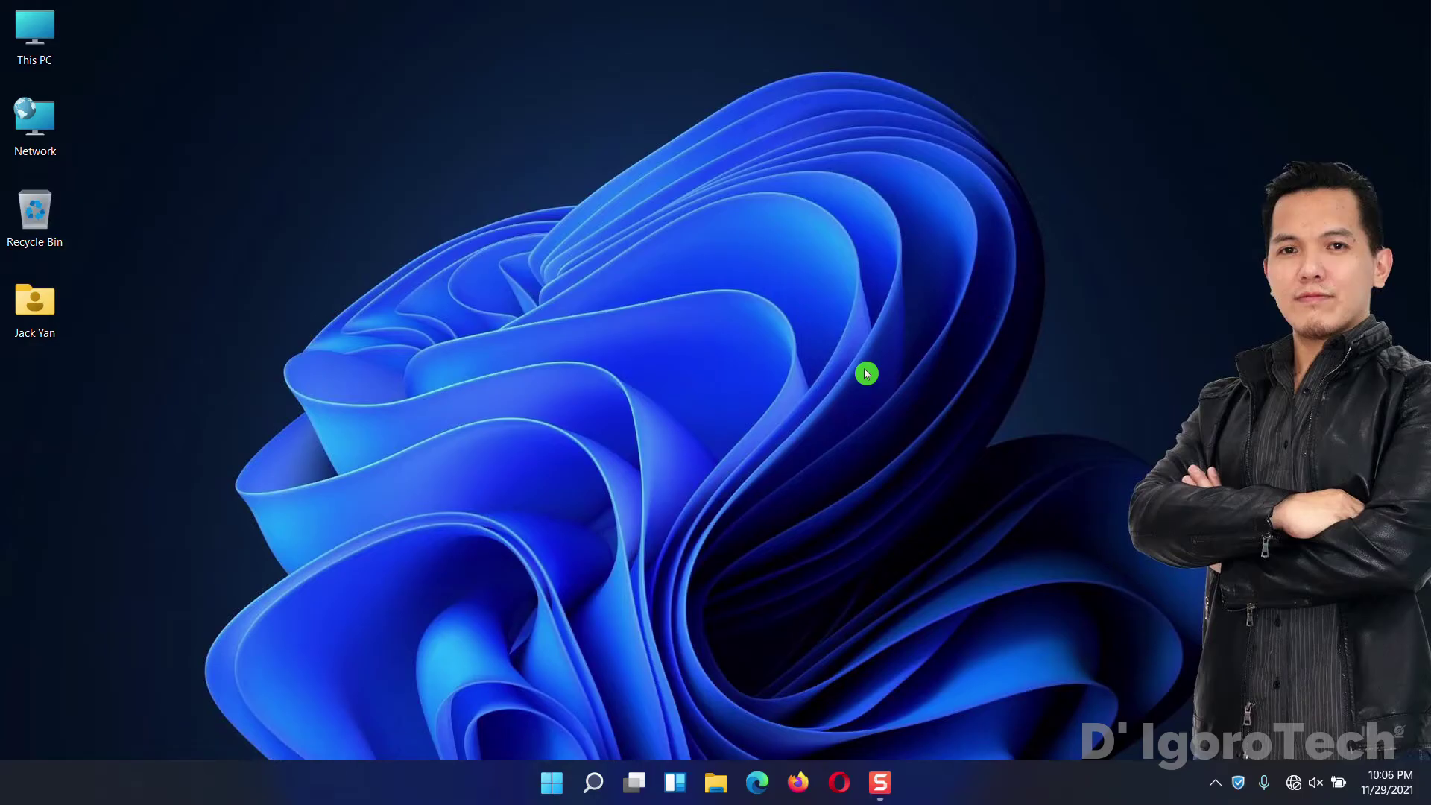
Step: Run the Wi-Fi network troubleshooter as administrator and apply the DHCP fix
{"action": "right_click", "coordinate": [552, 783]}
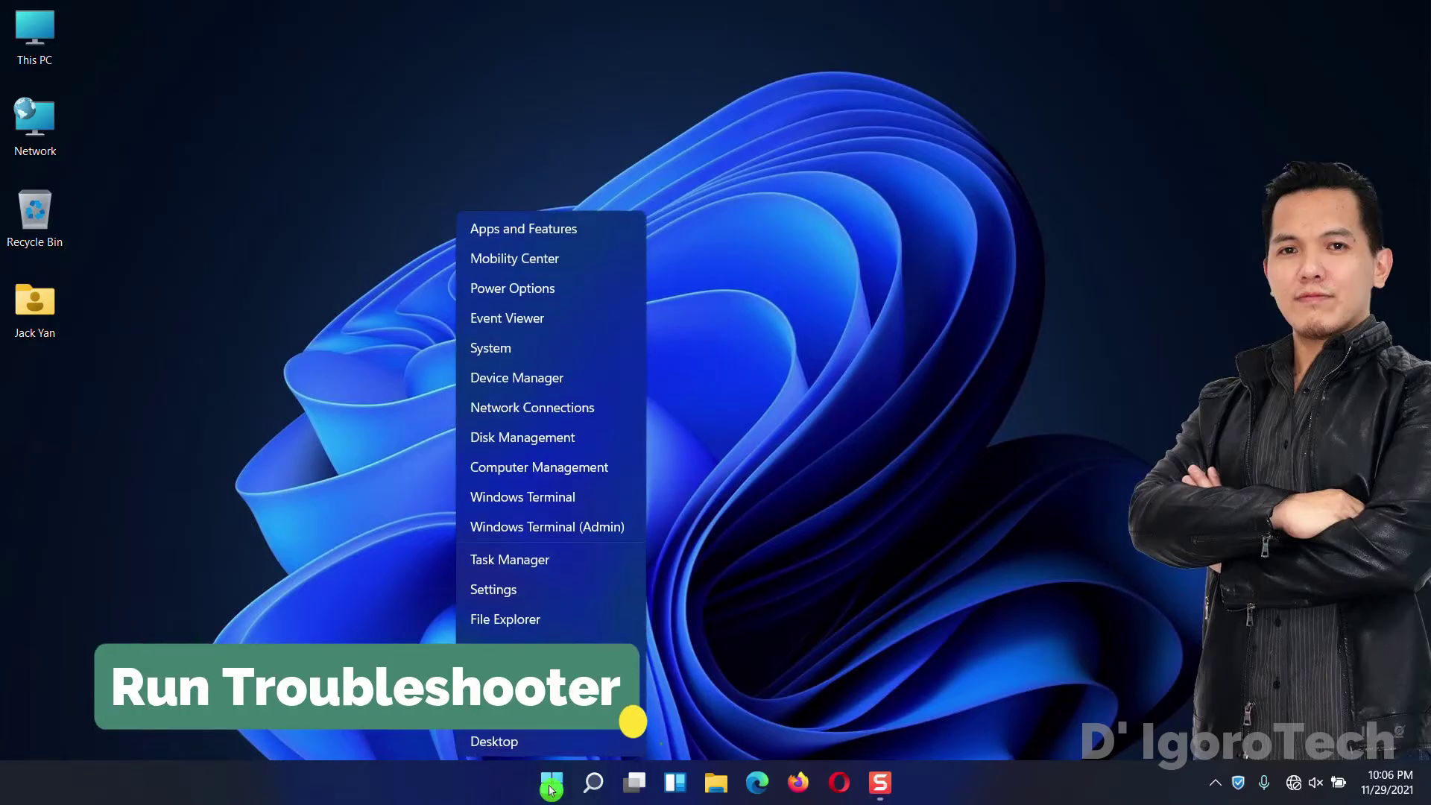
{"action": "left_click", "coordinate": [513, 596]}
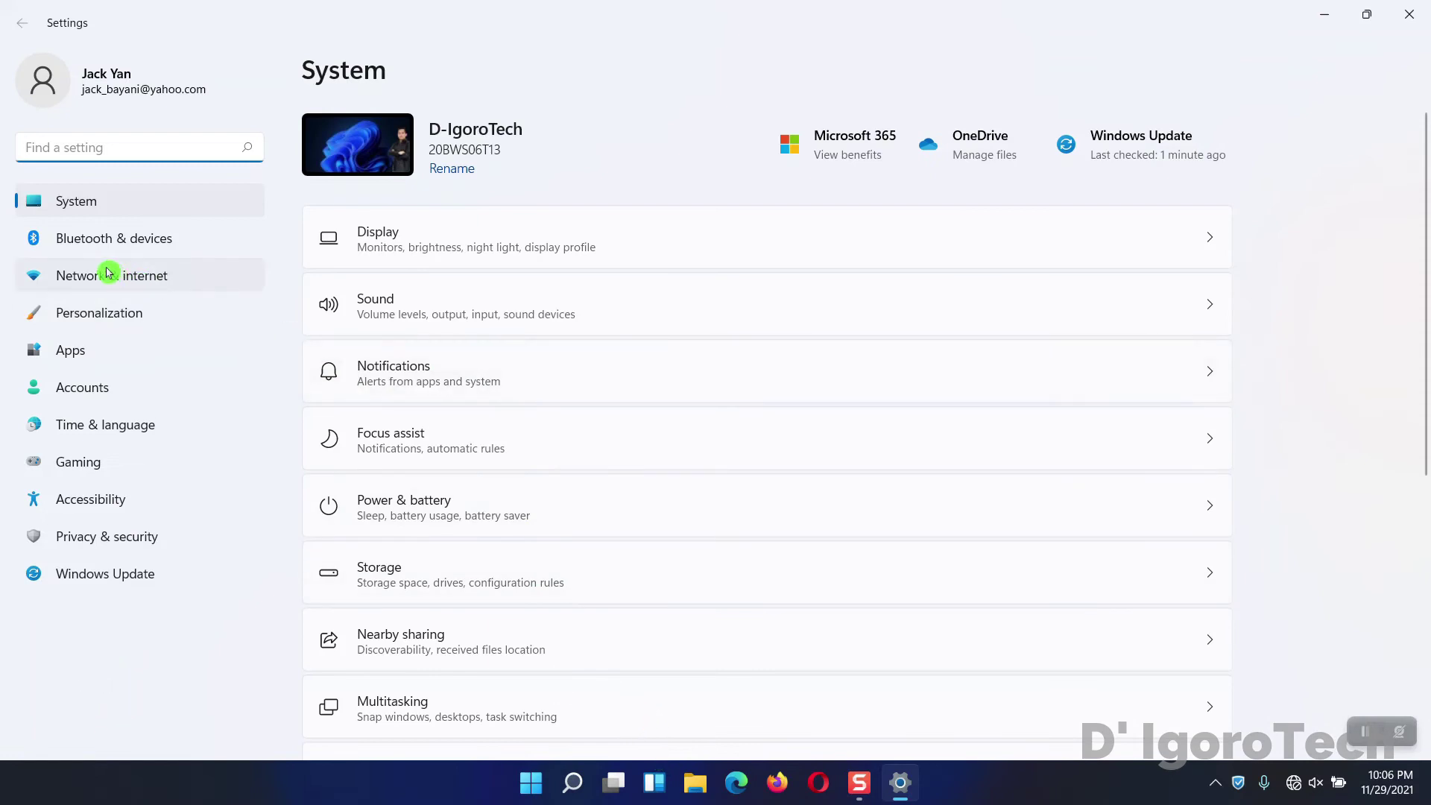
{"action": "left_click", "coordinate": [102, 280]}
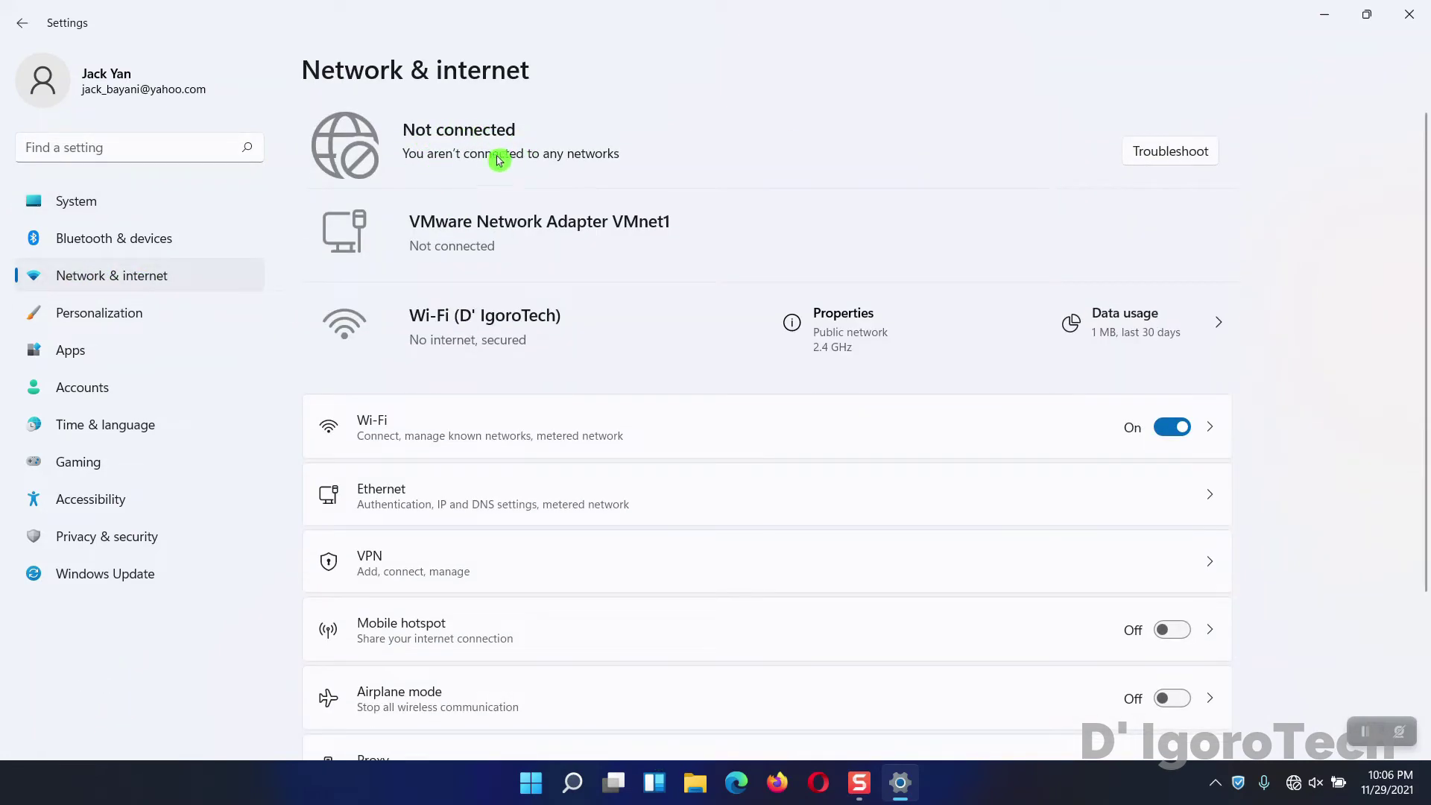
{"action": "left_click", "coordinate": [1201, 154]}
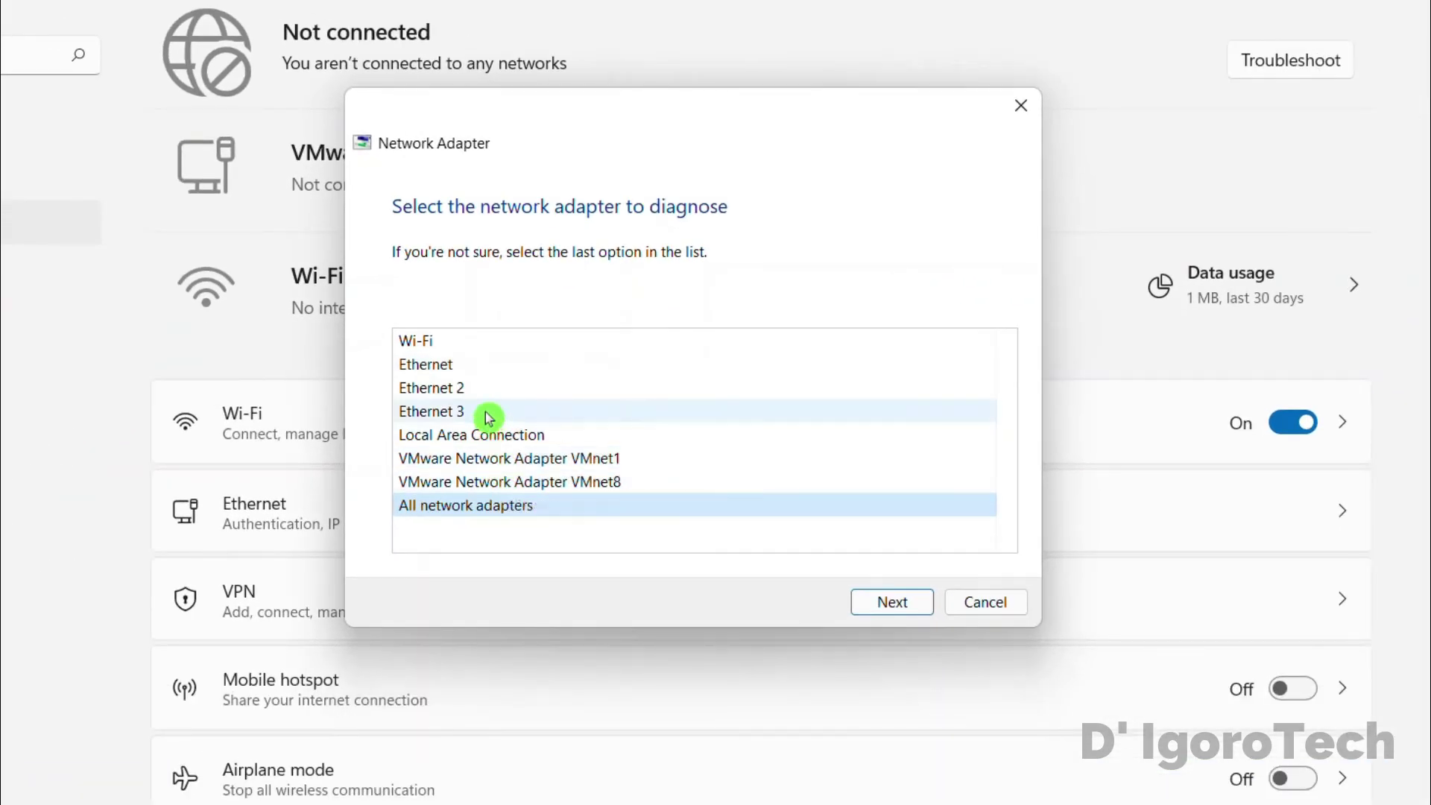
{"action": "left_click", "coordinate": [455, 343]}
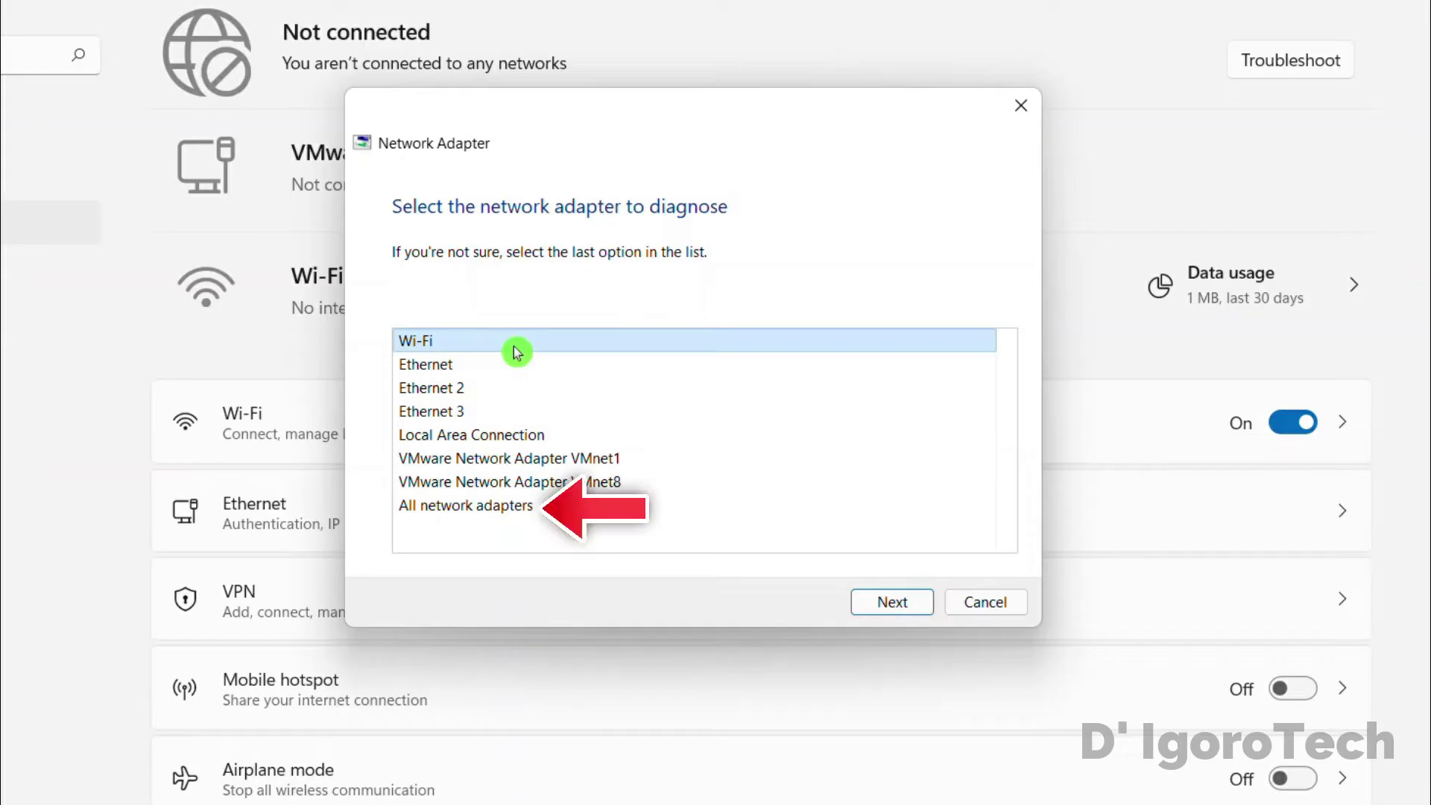
{"action": "left_click", "coordinate": [893, 604]}
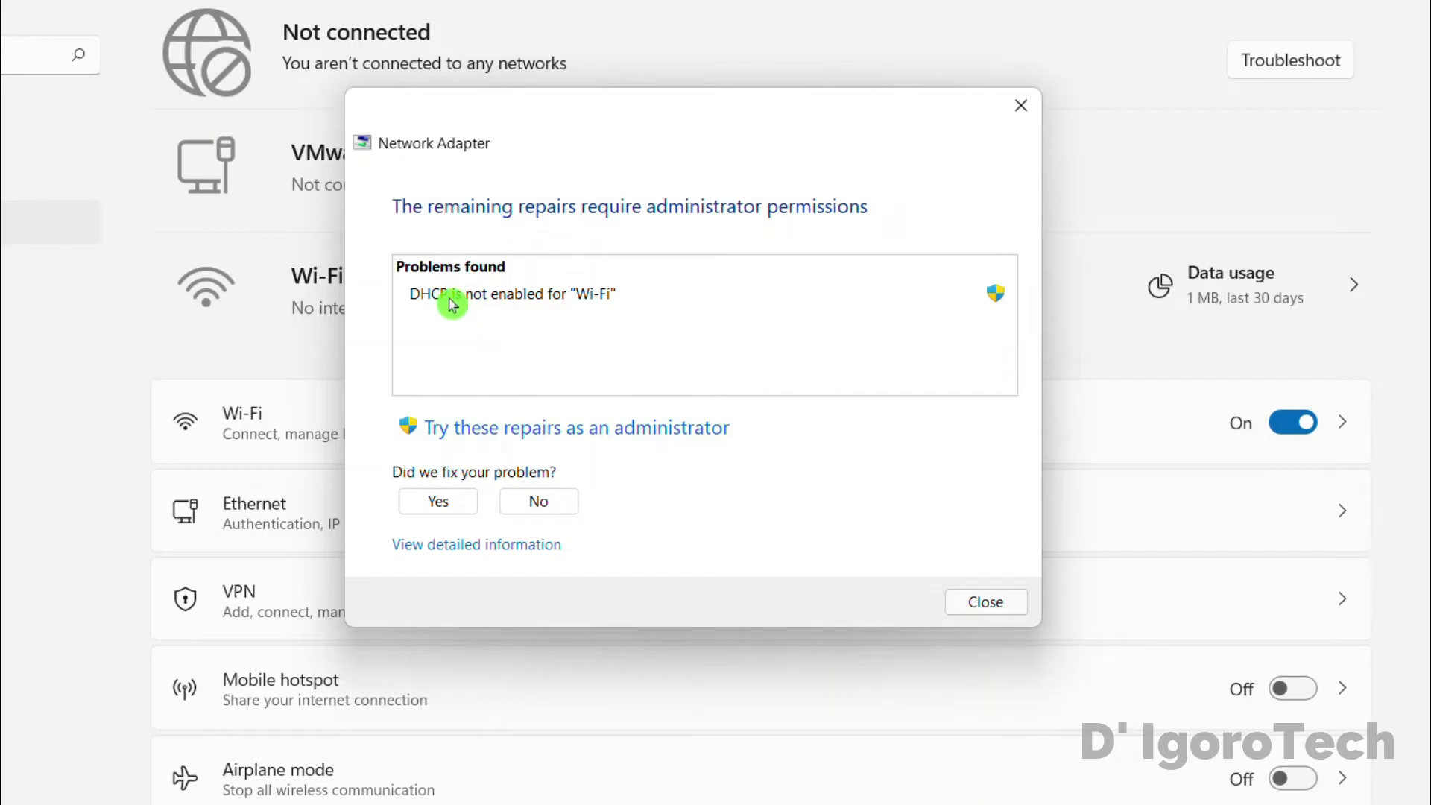
{"action": "left_click", "coordinate": [529, 440]}
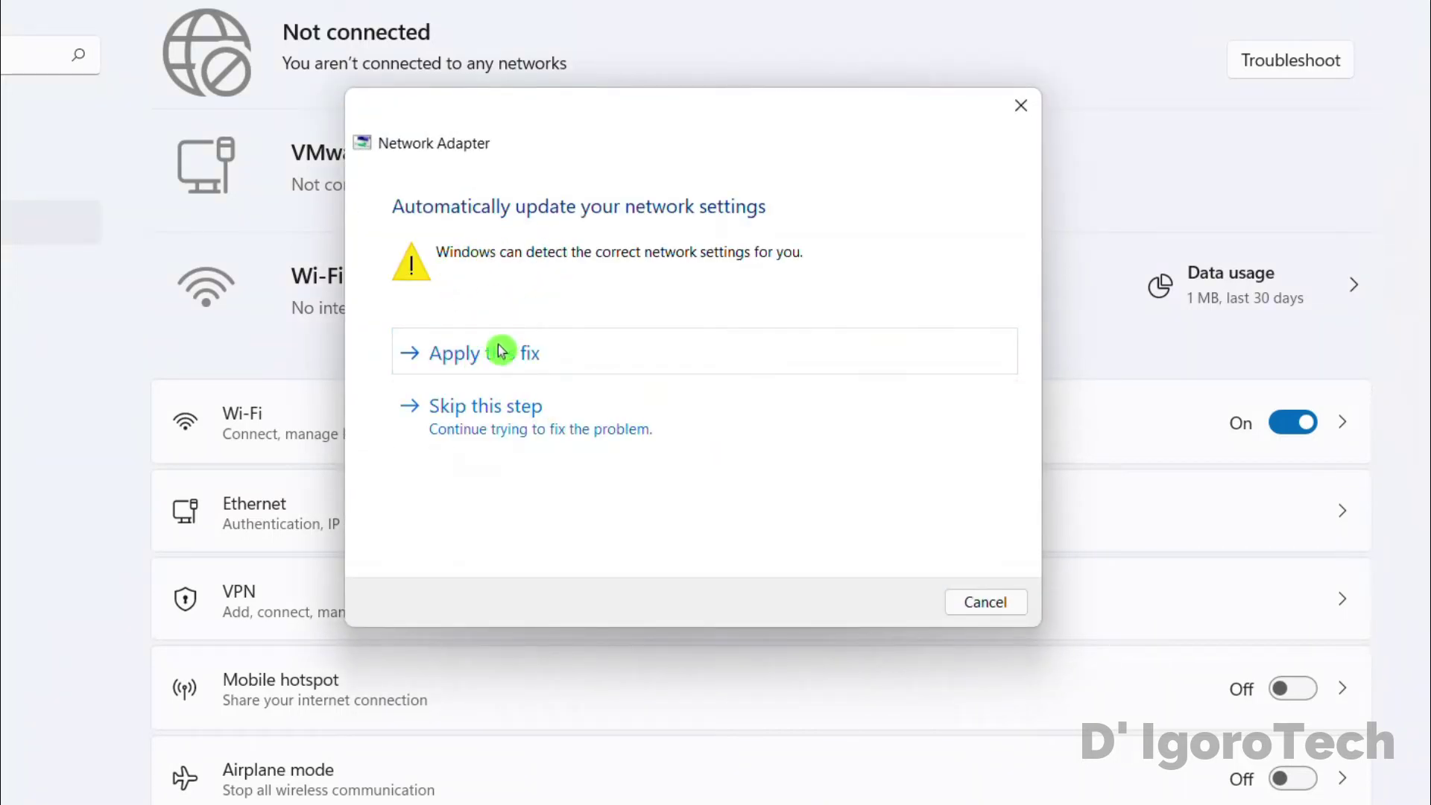
{"action": "left_click", "coordinate": [541, 360]}
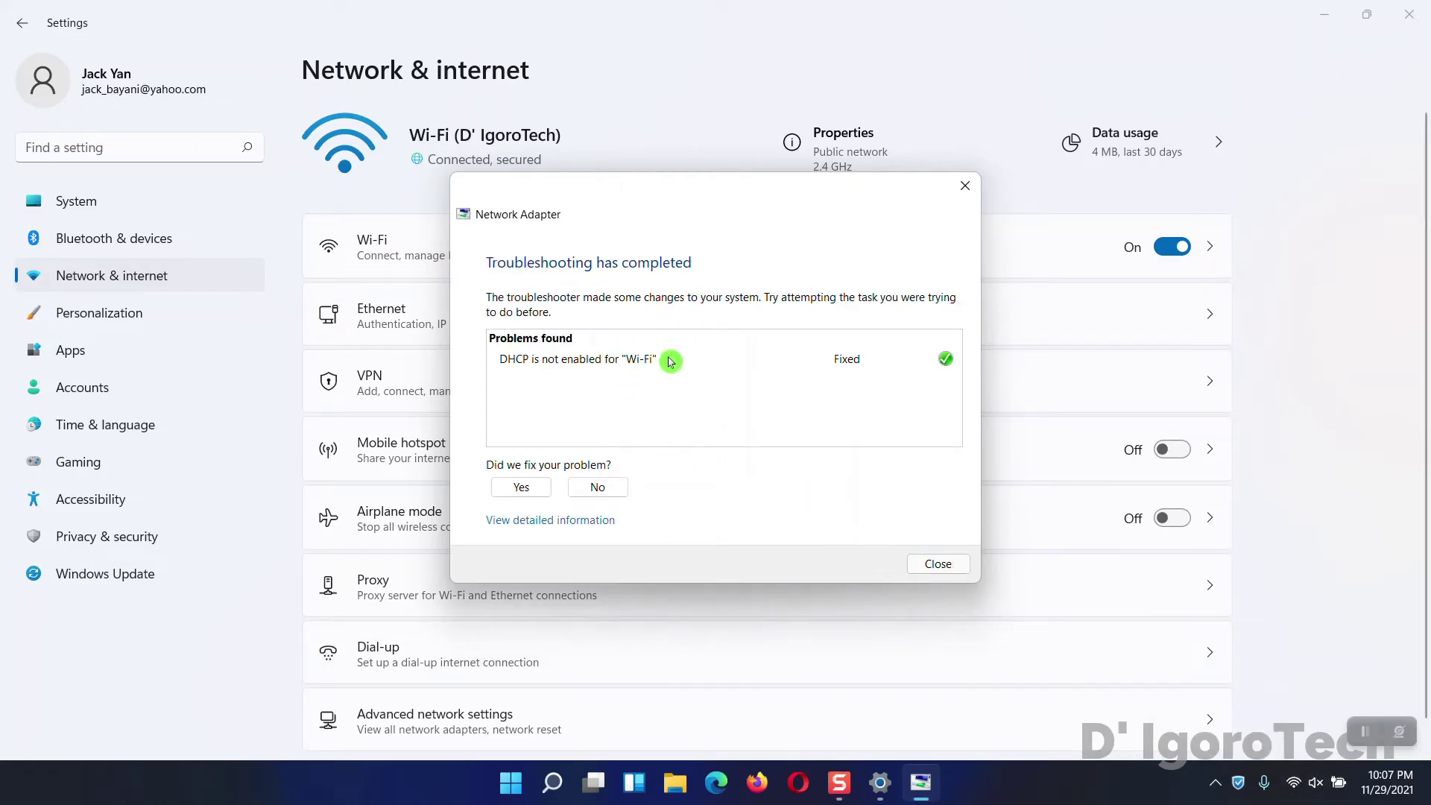
Step: Close the troubleshooter and select the Intel Dual Band Wireless-AC 7265 in Device Manager
{"action": "left_click", "coordinate": [936, 564]}
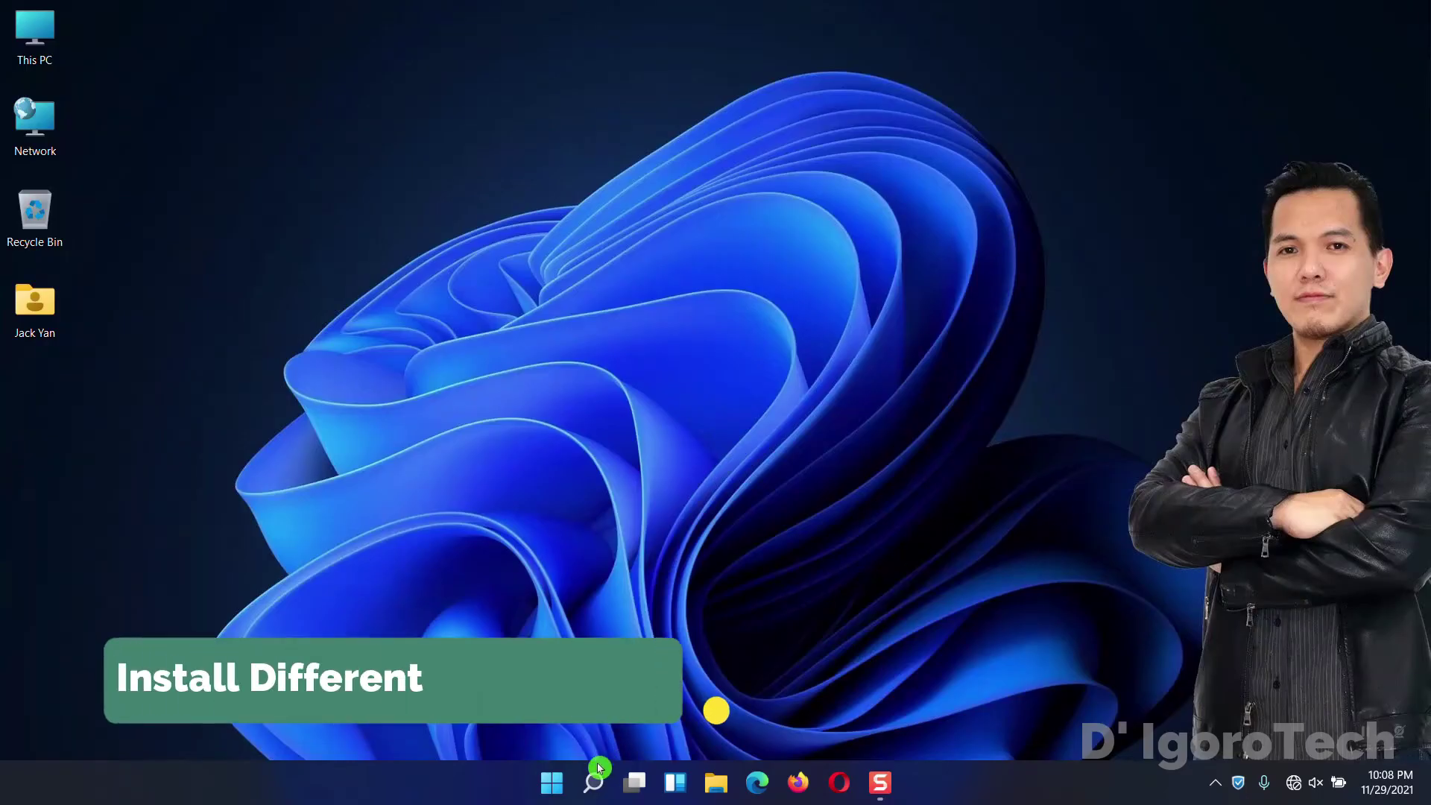
{"action": "left_click", "coordinate": [593, 782]}
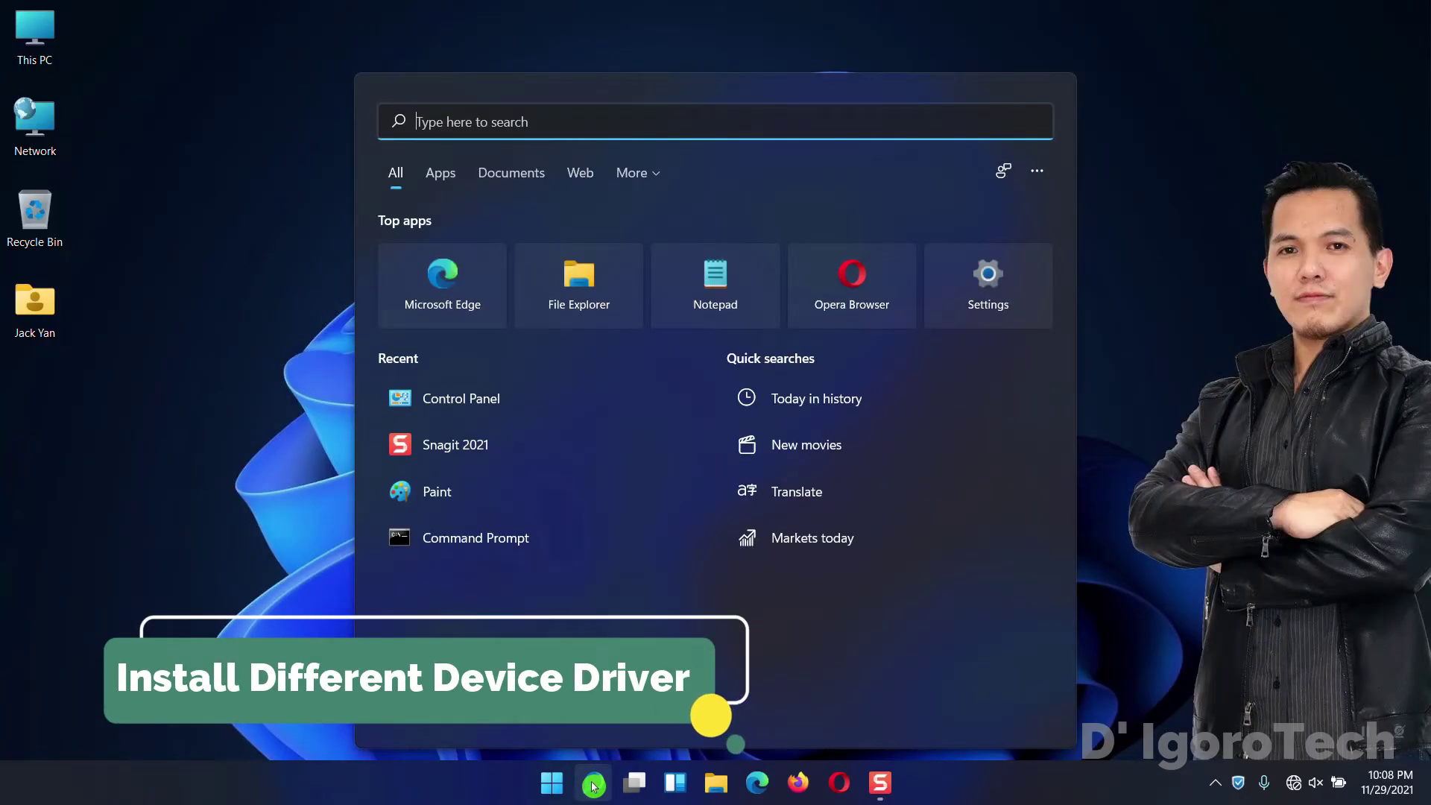
{"action": "type", "text": "device"}
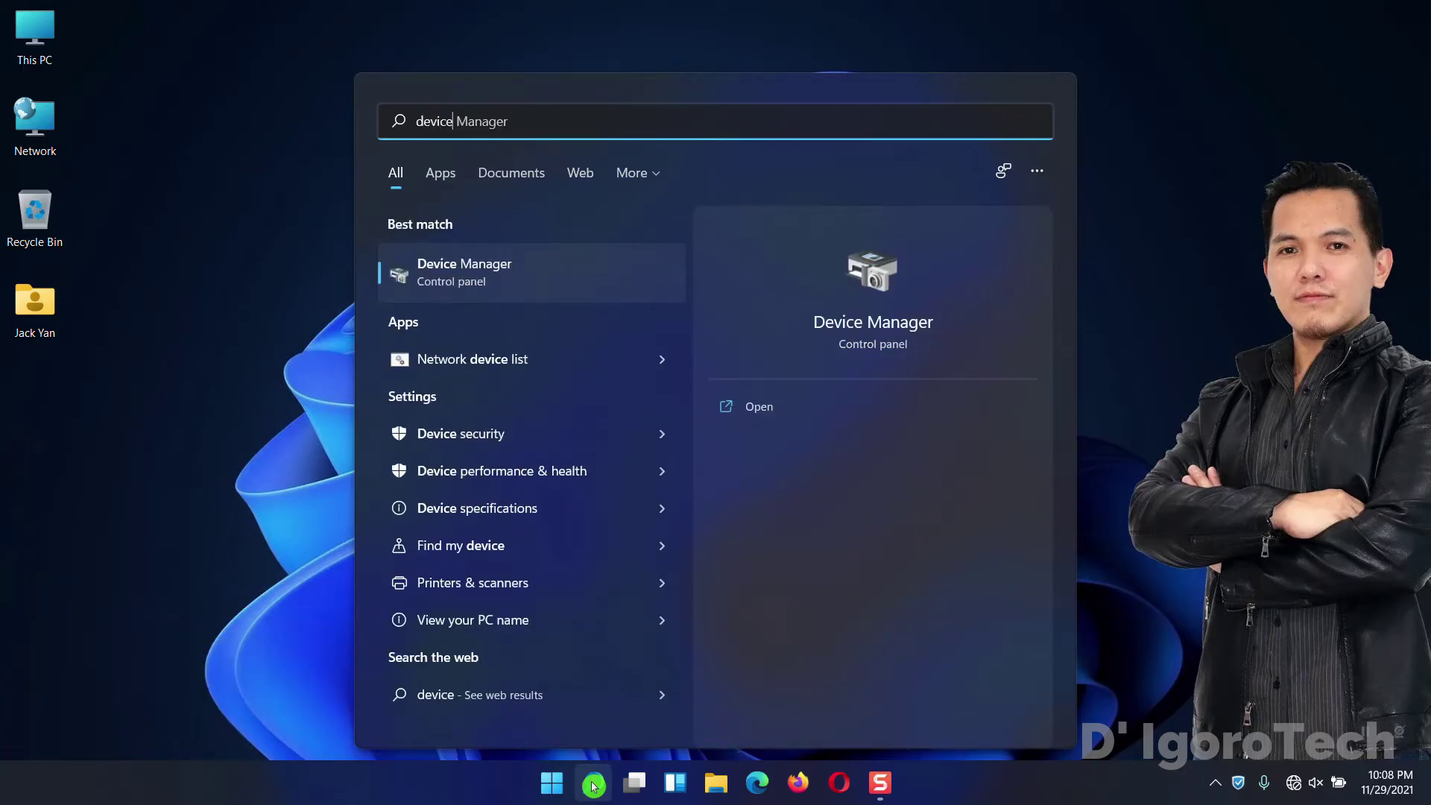
{"action": "left_click", "coordinate": [464, 279]}
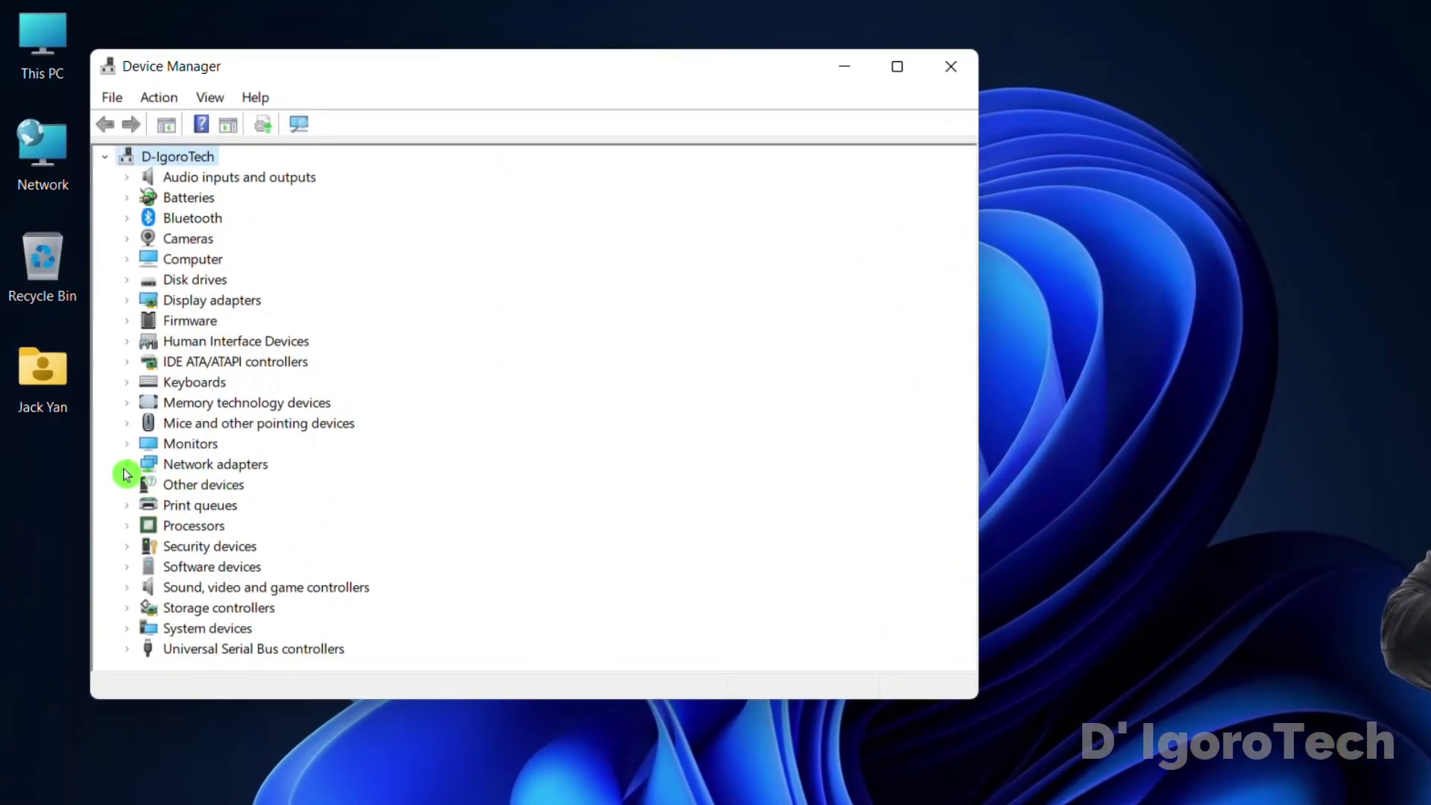
{"action": "left_click", "coordinate": [126, 470]}
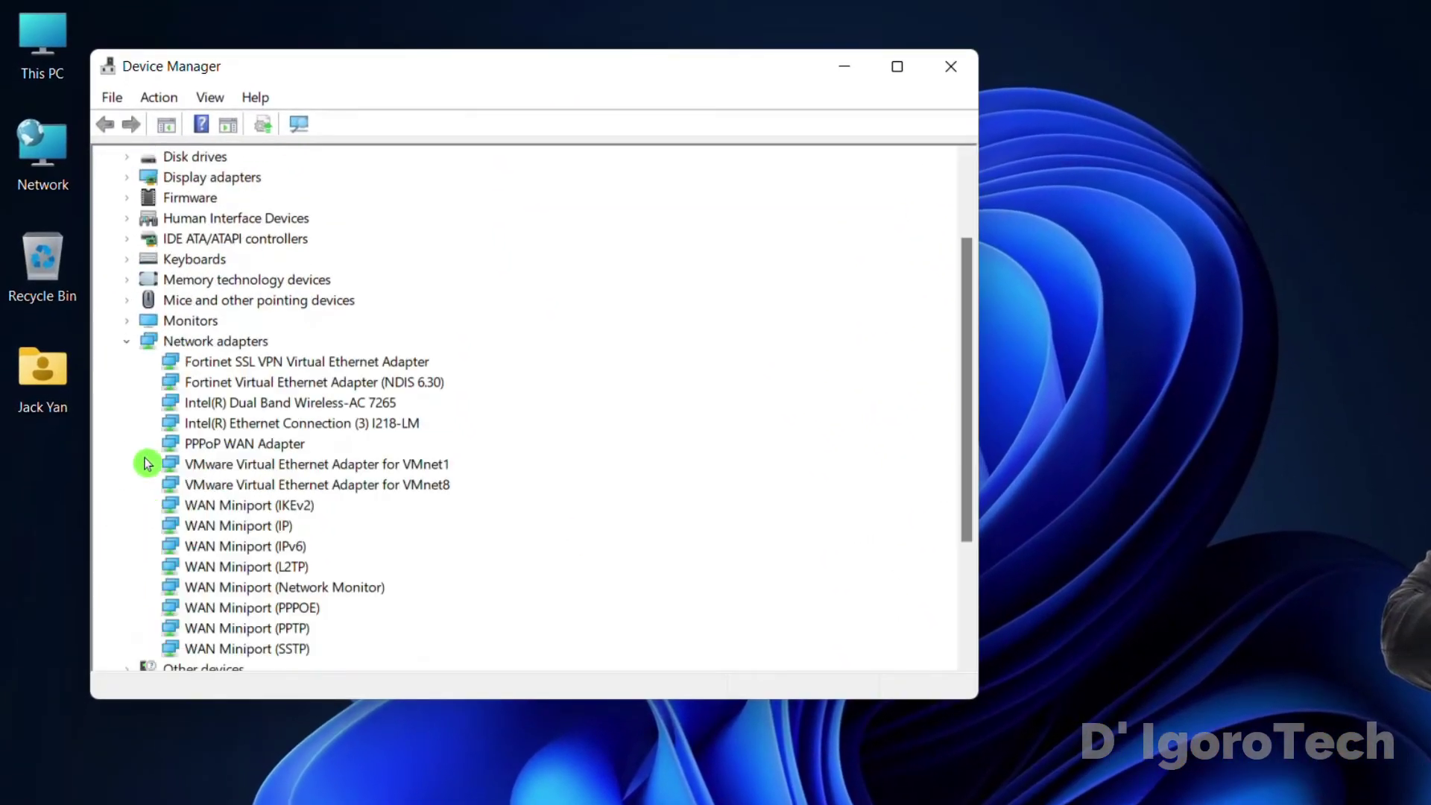
{"action": "left_click", "coordinate": [294, 403]}
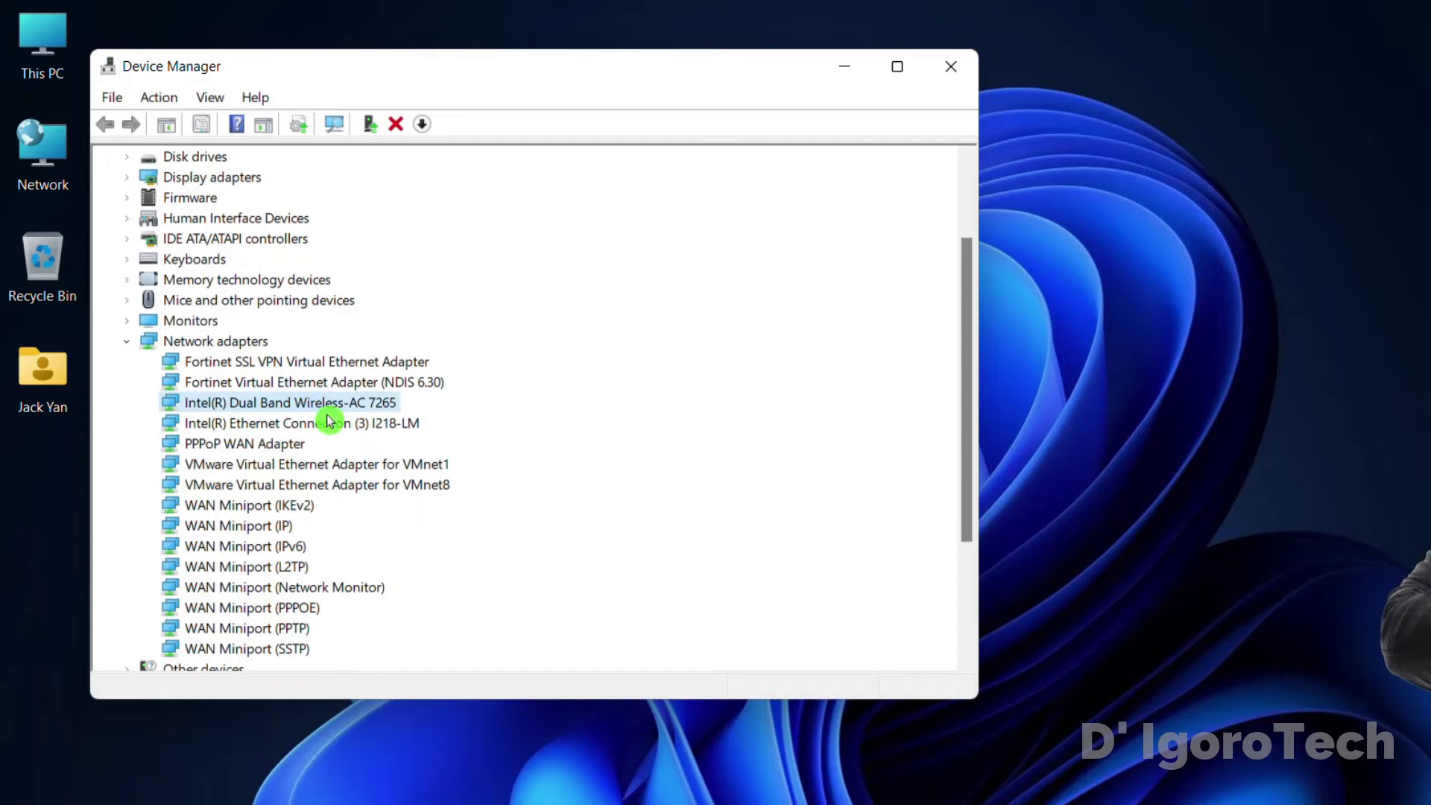
Step: Update the wireless adapter's driver to the Microsoft Intel Dual Band Wireless-AC 7265 model
{"action": "right_click", "coordinate": [379, 410]}
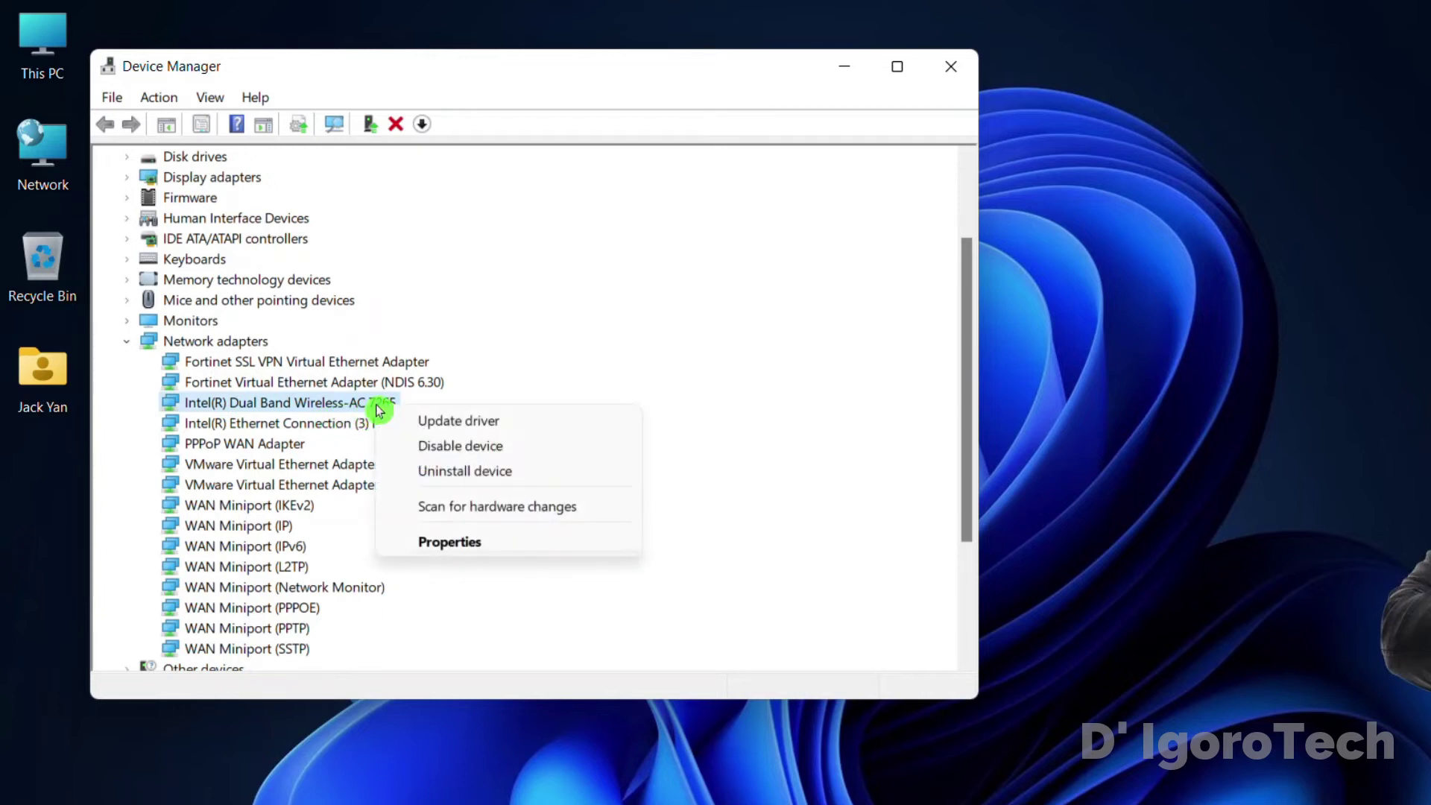
{"action": "left_click", "coordinate": [451, 423]}
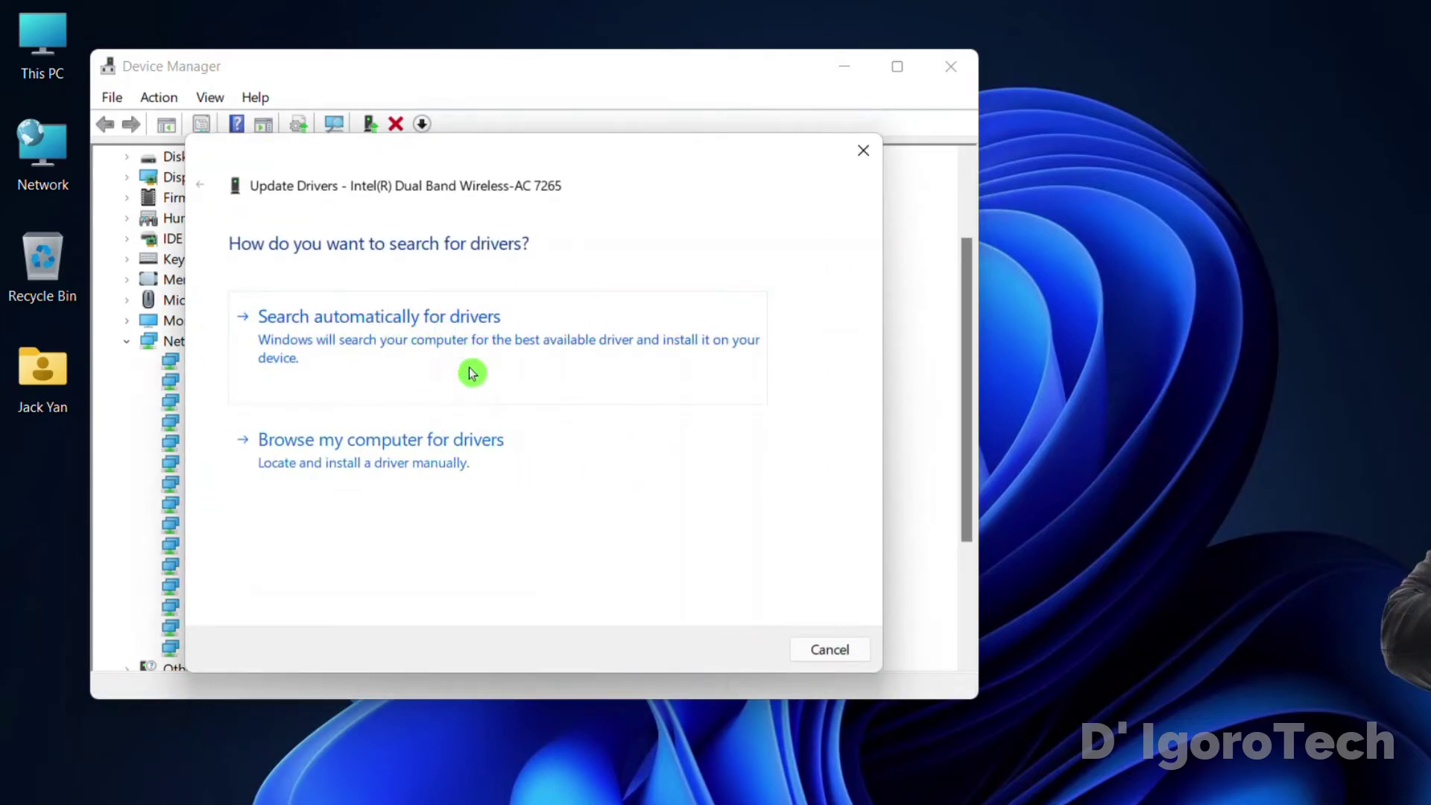
{"action": "left_click", "coordinate": [428, 460]}
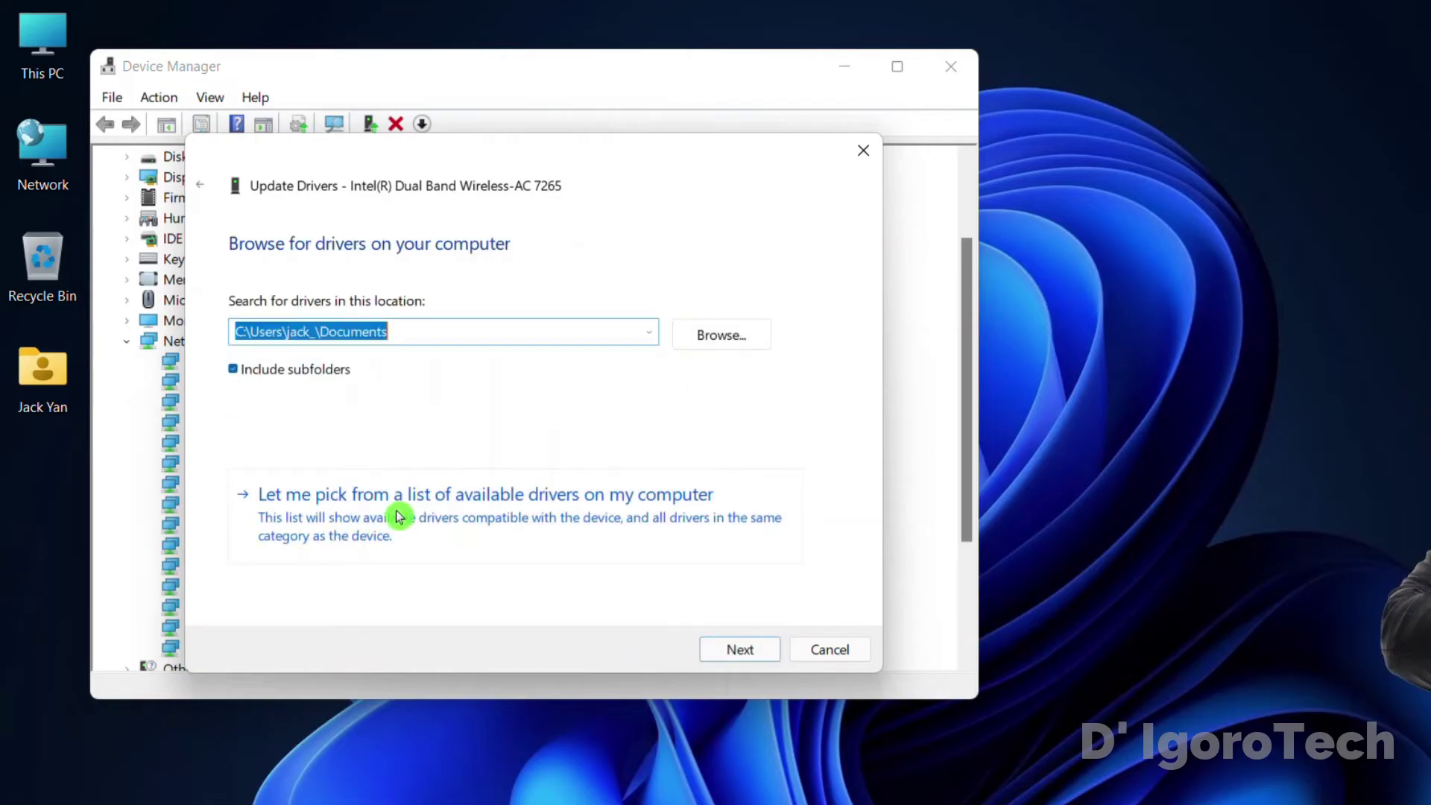
{"action": "left_click", "coordinate": [463, 515]}
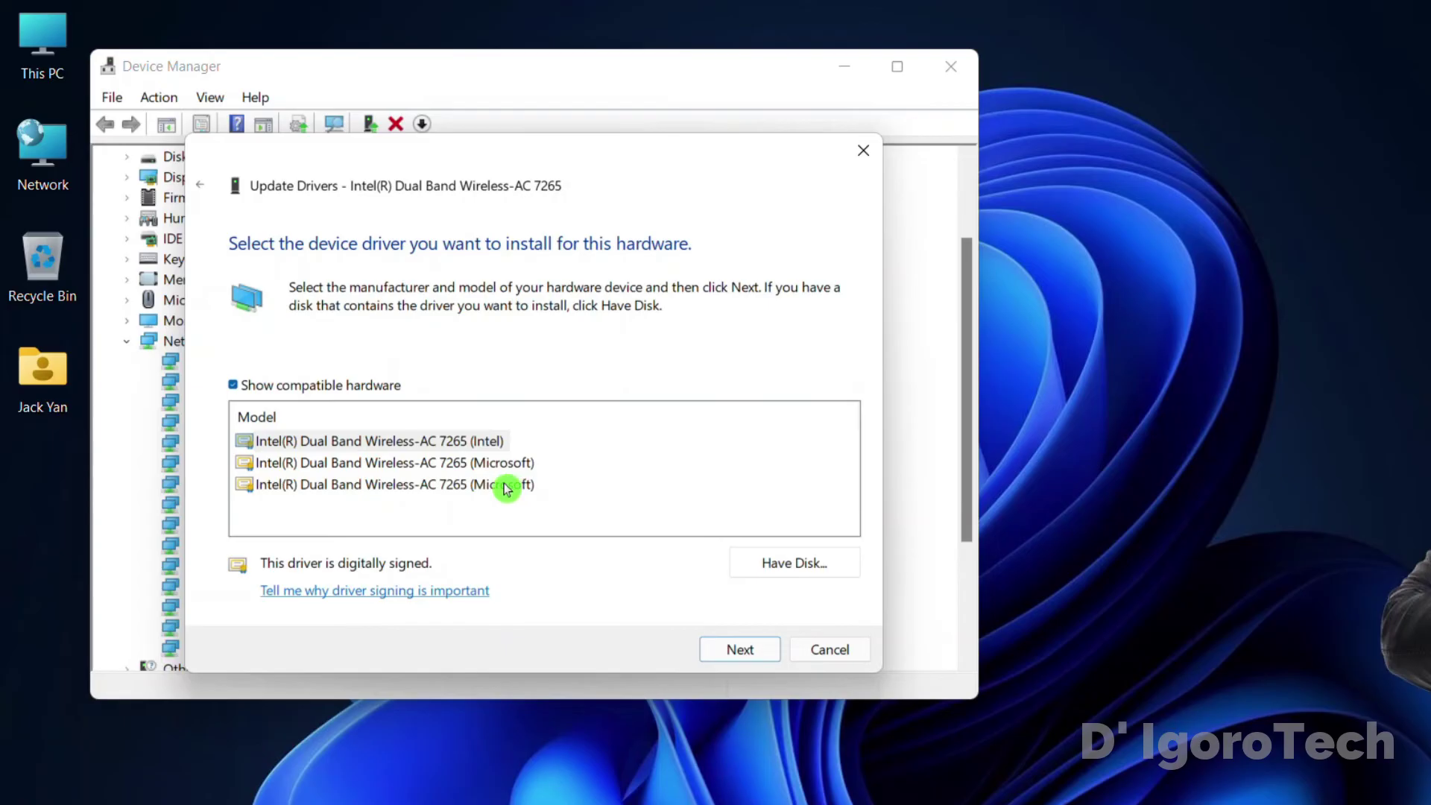
{"action": "left_click_drag", "start_coordinate": [601, 173], "coordinate": [885, 96]}
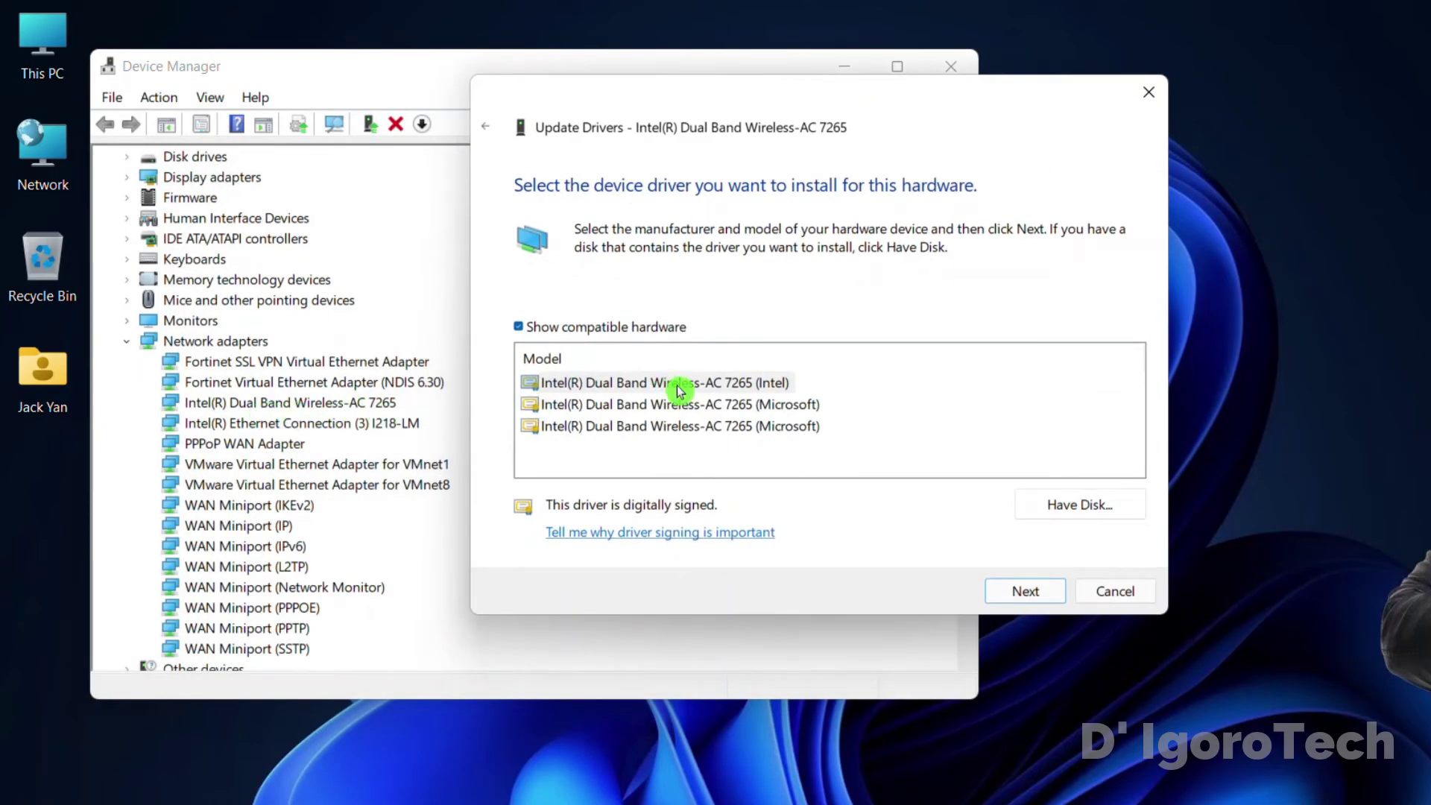
{"action": "left_click", "coordinate": [773, 406]}
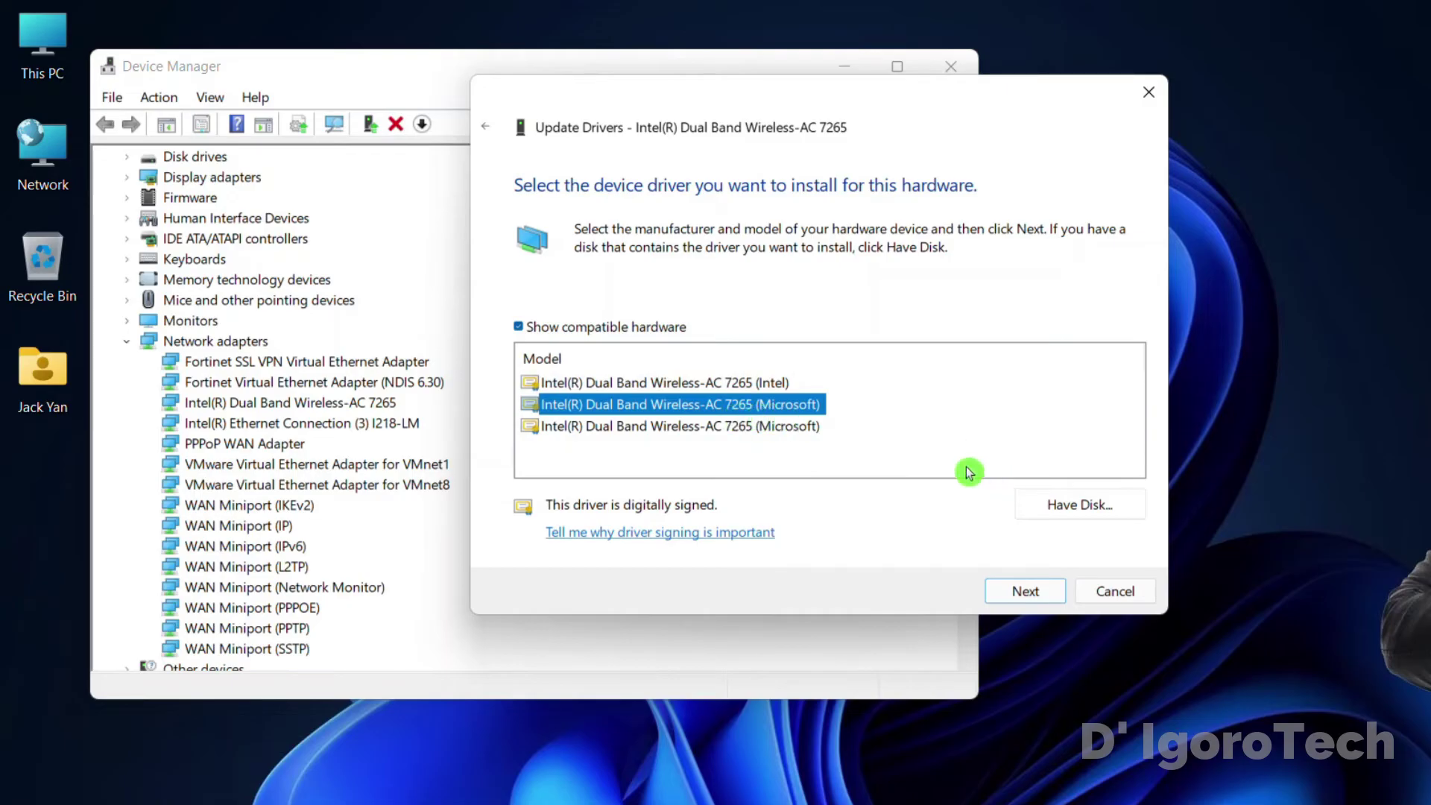
{"action": "left_click", "coordinate": [771, 427]}
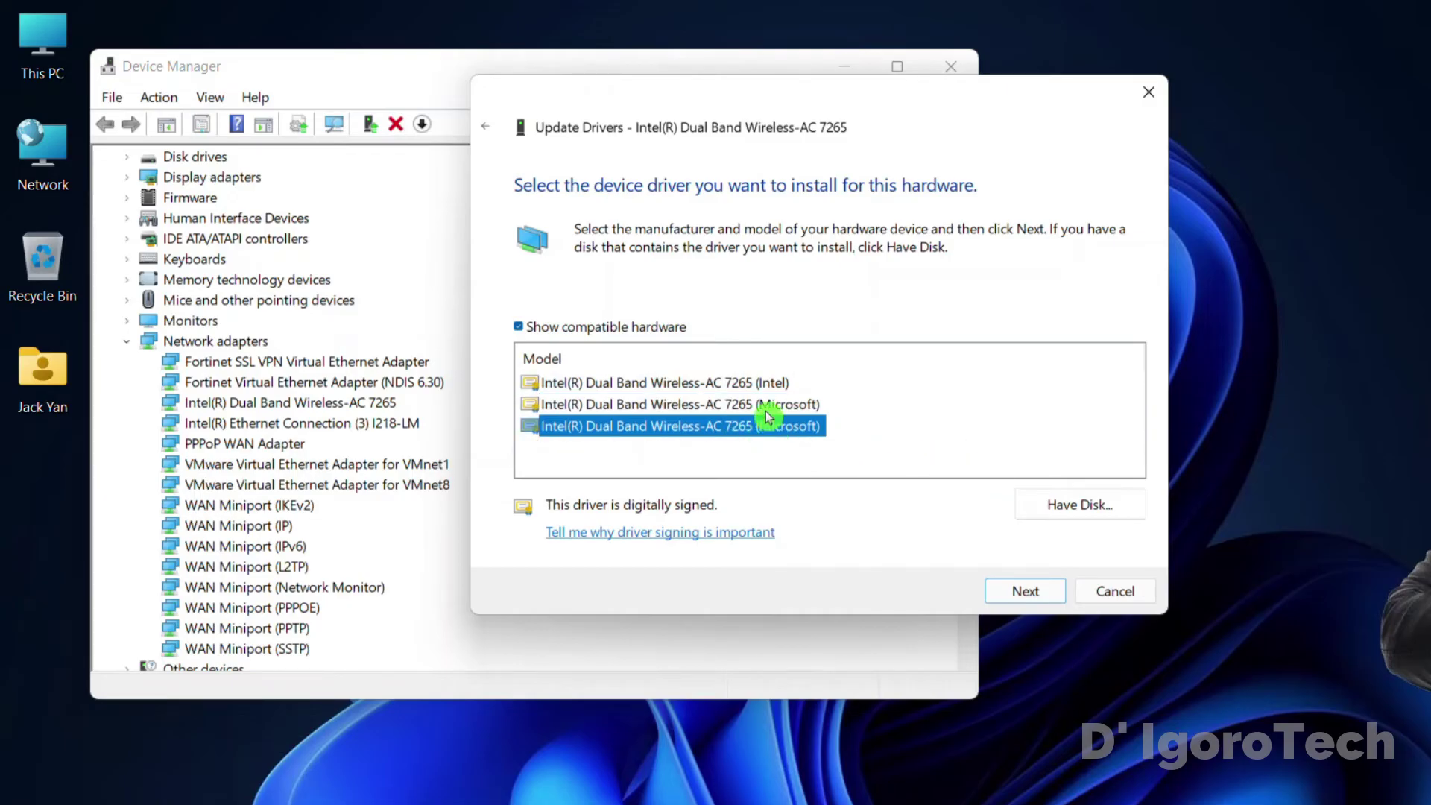
{"action": "left_click", "coordinate": [767, 407]}
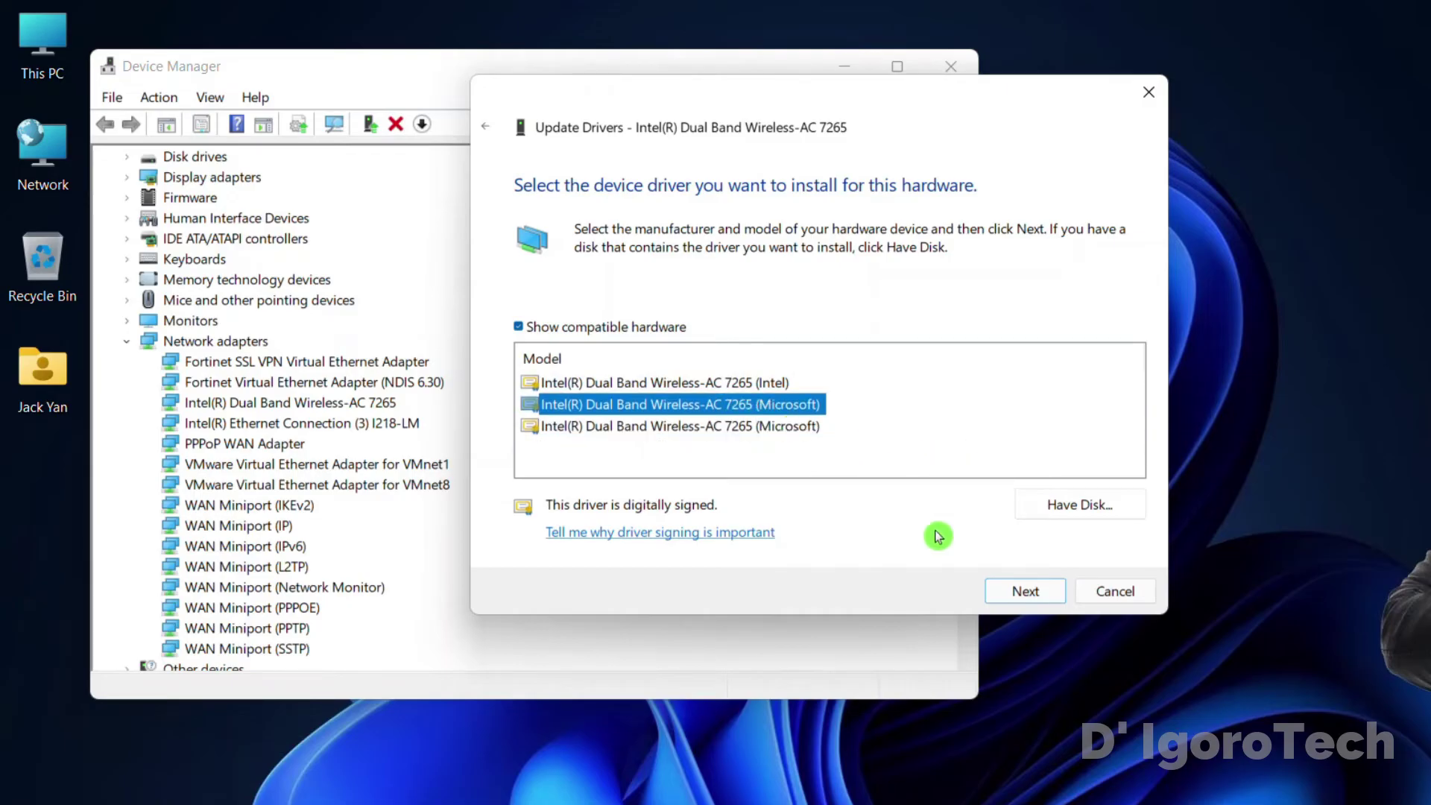
{"action": "left_click", "coordinate": [1007, 594]}
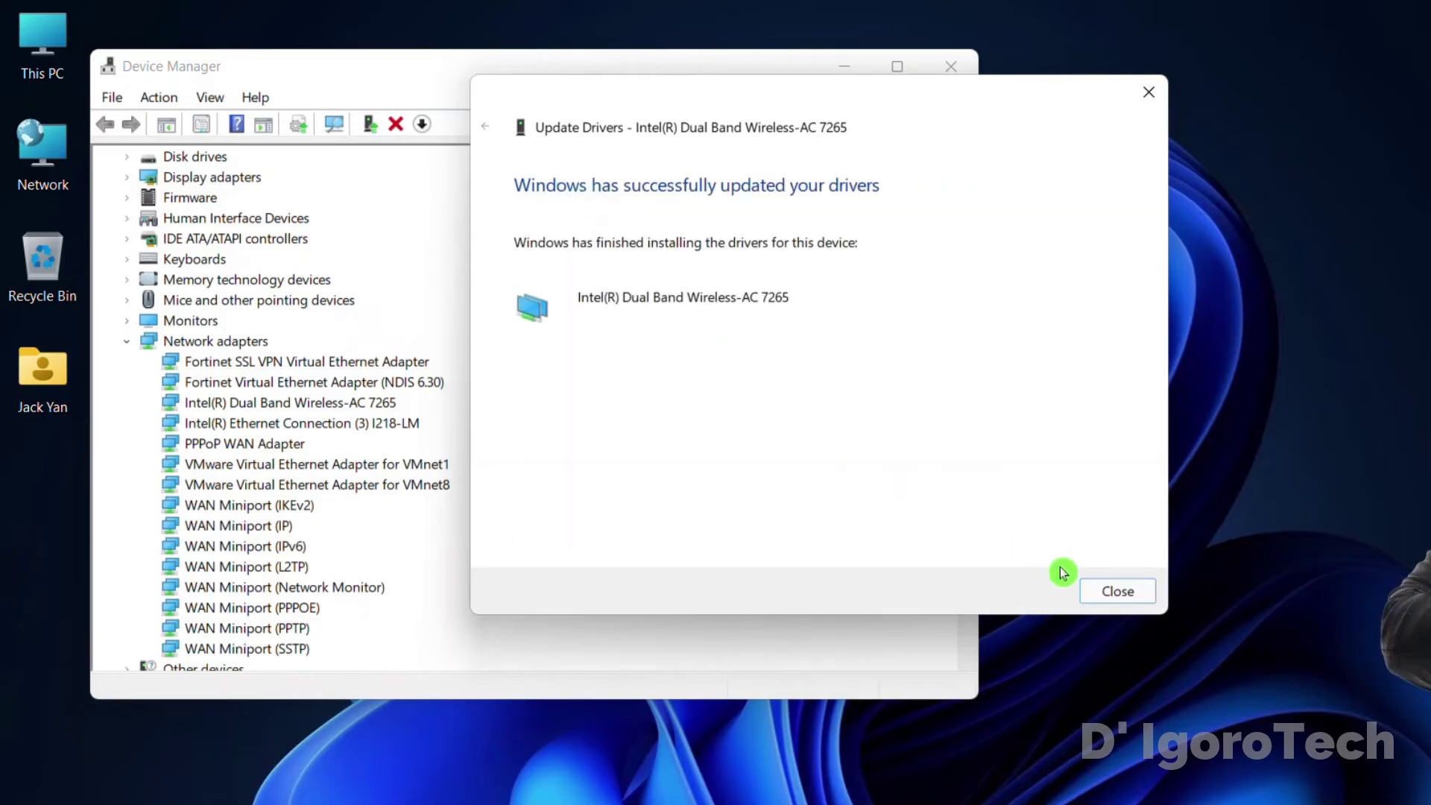
Step: Uninstall the Intel Dual Band Wireless-AC 7265 adapter device
{"action": "left_click", "coordinate": [1122, 595]}
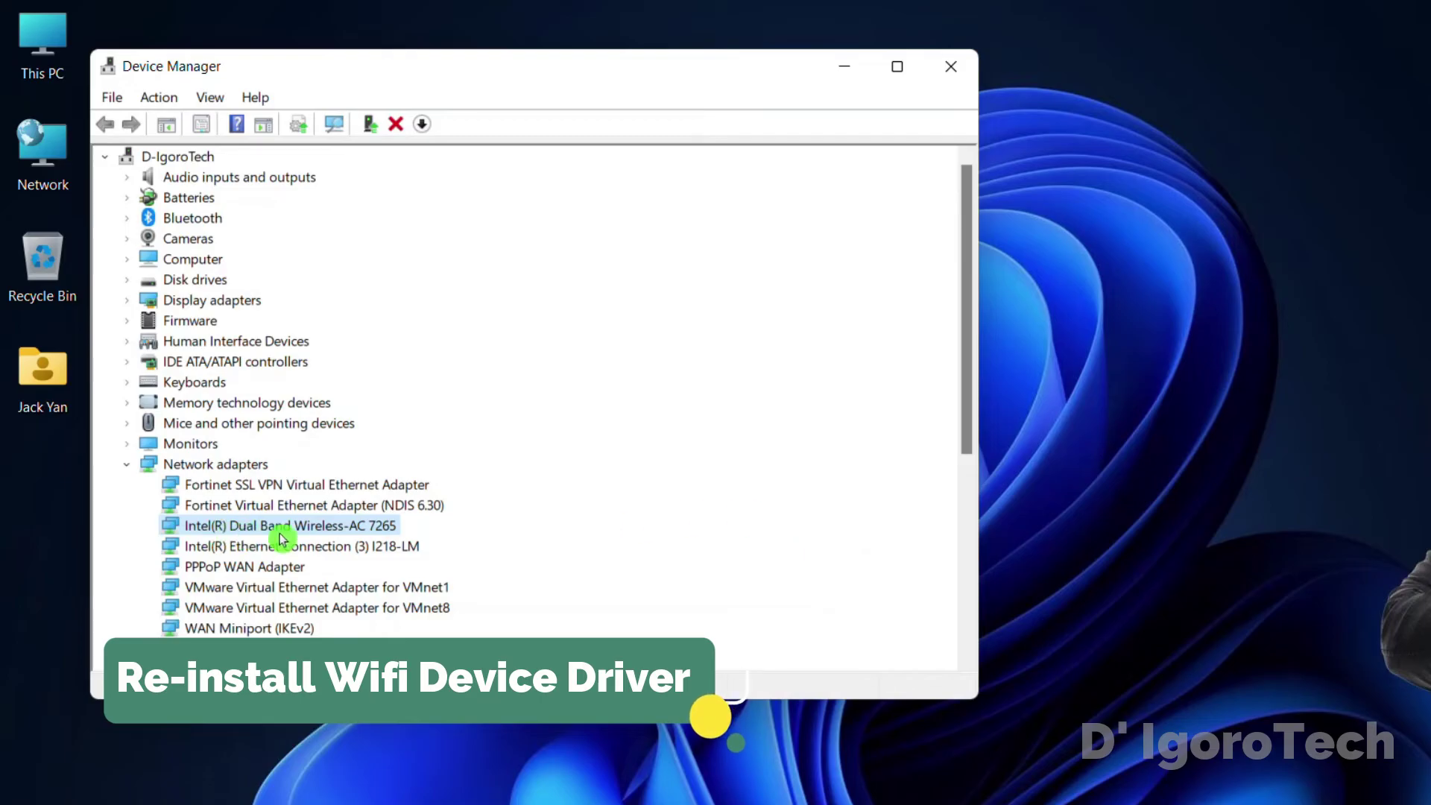
{"action": "right_click", "coordinate": [368, 526]}
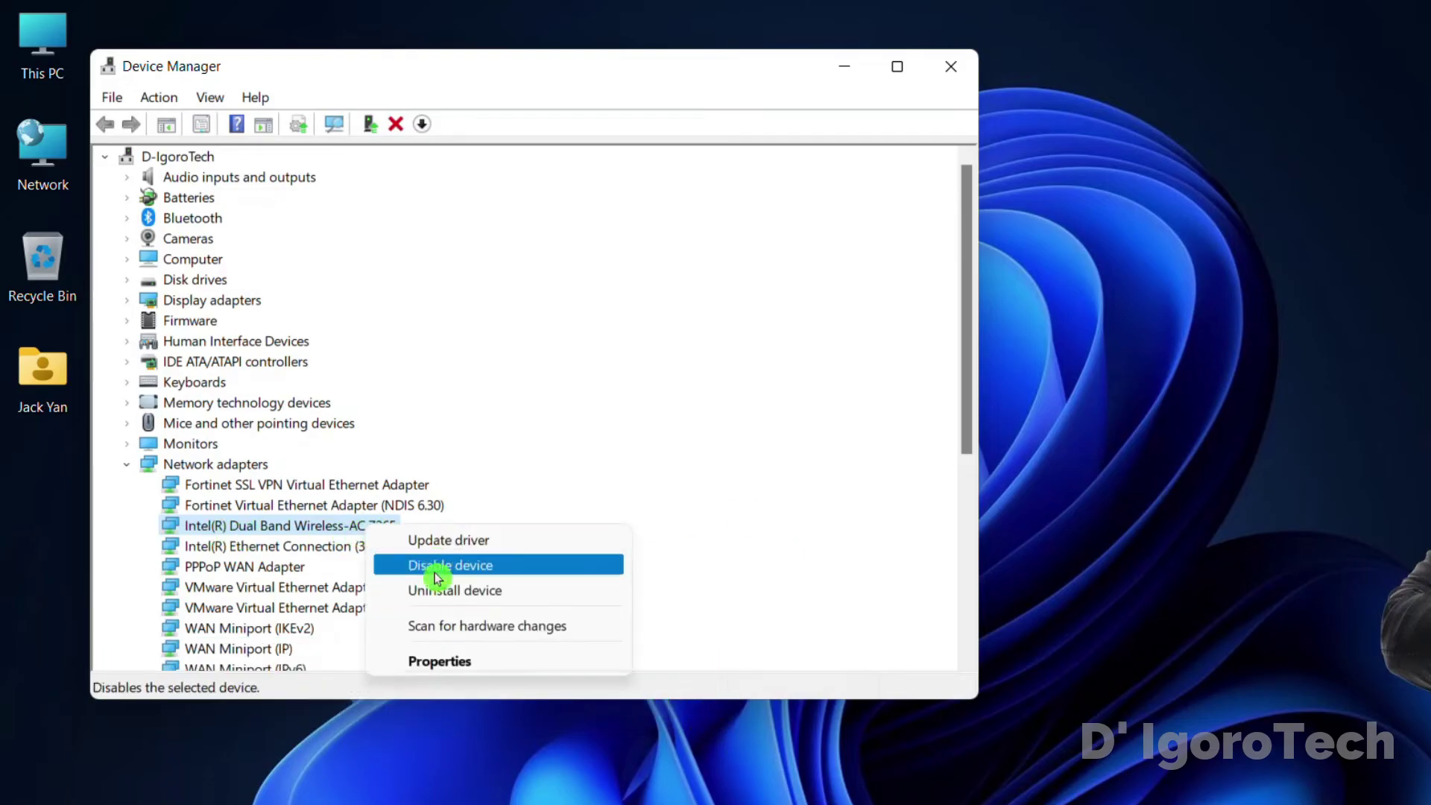
{"action": "left_click", "coordinate": [515, 593]}
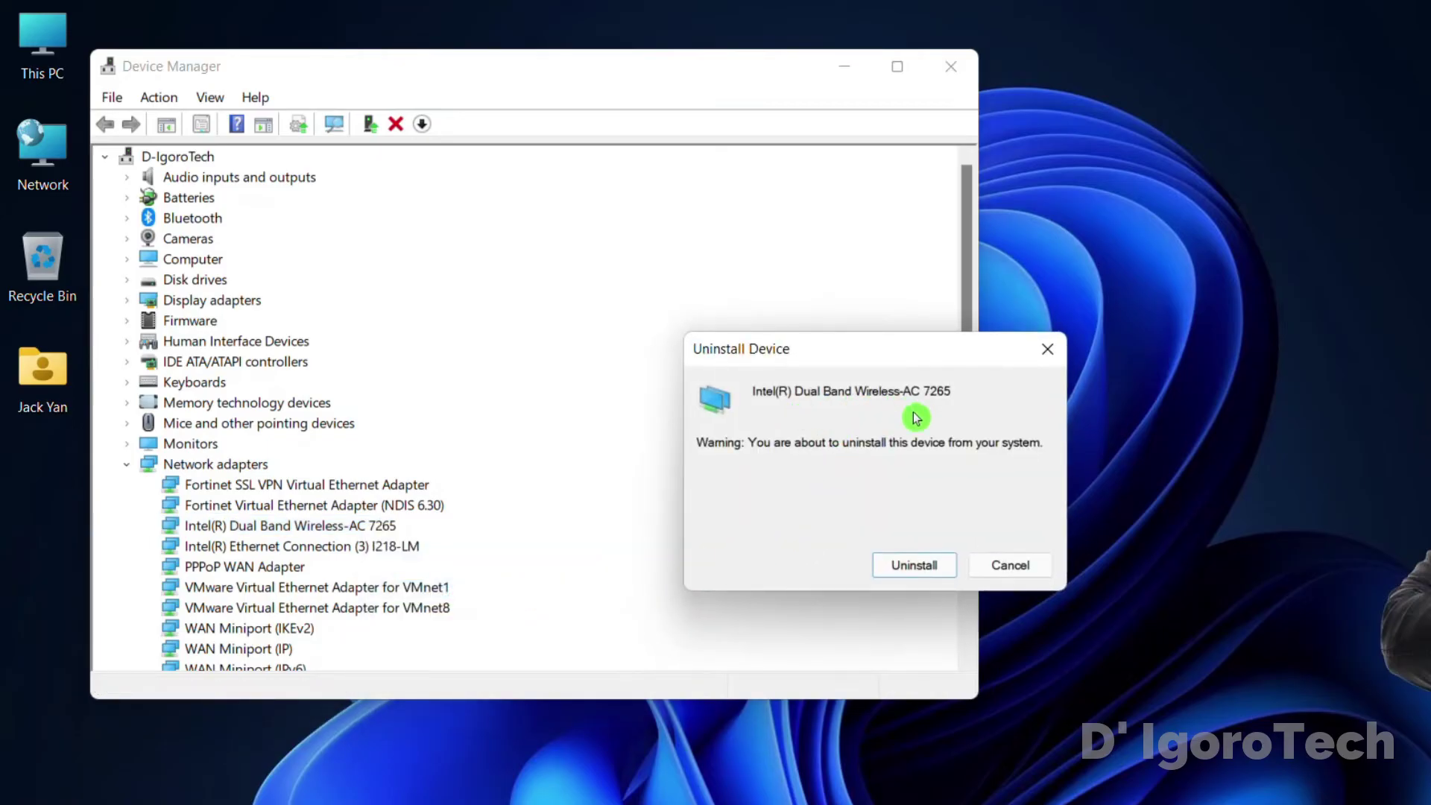
{"action": "left_click", "coordinate": [915, 570]}
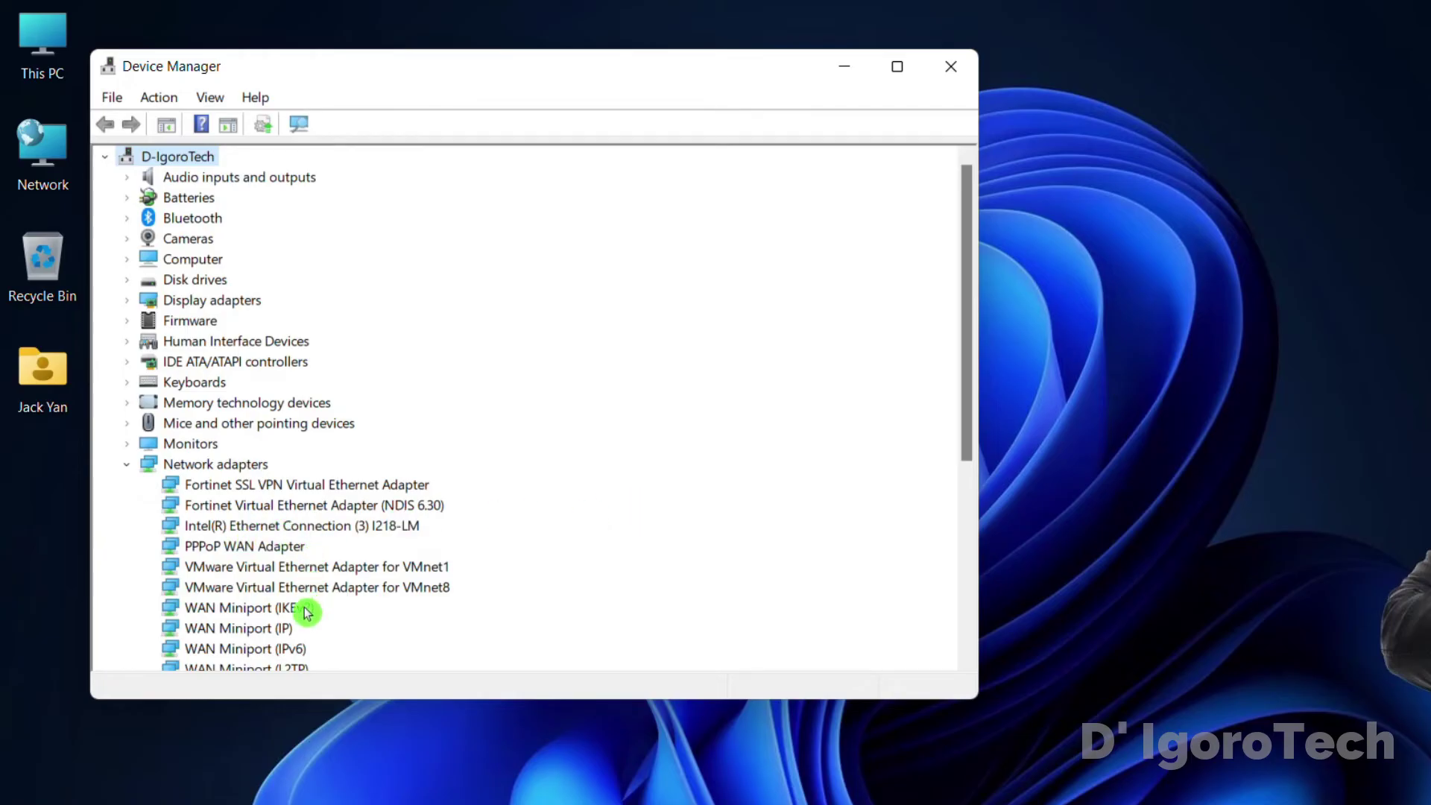
Step: Scan for hardware changes so the wireless adapter is redetected
{"action": "left_click", "coordinate": [294, 566]}
{"action": "left_click", "coordinate": [294, 587]}
{"action": "left_click", "coordinate": [295, 608]}
{"action": "left_click", "coordinate": [283, 546]}
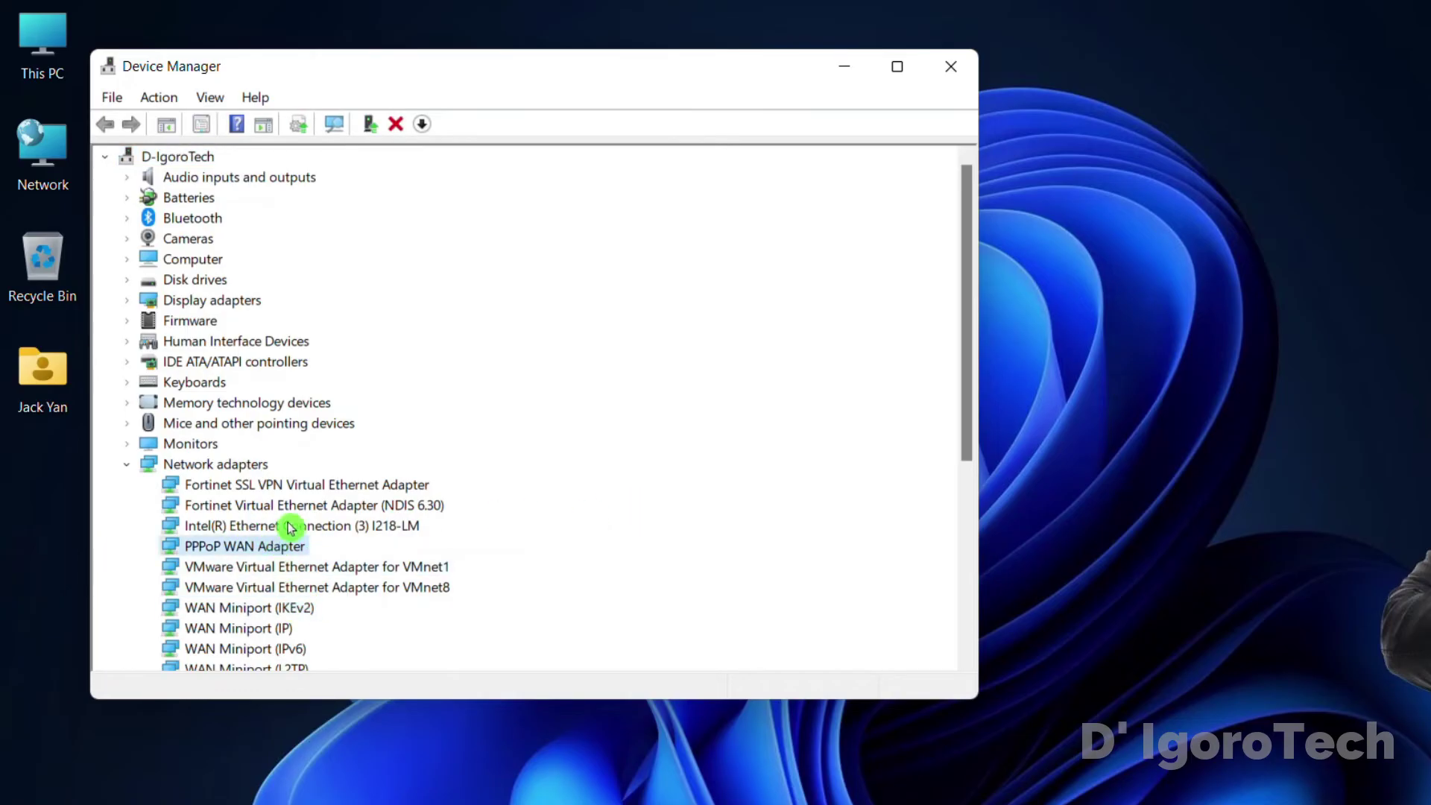
{"action": "left_click", "coordinate": [171, 101]}
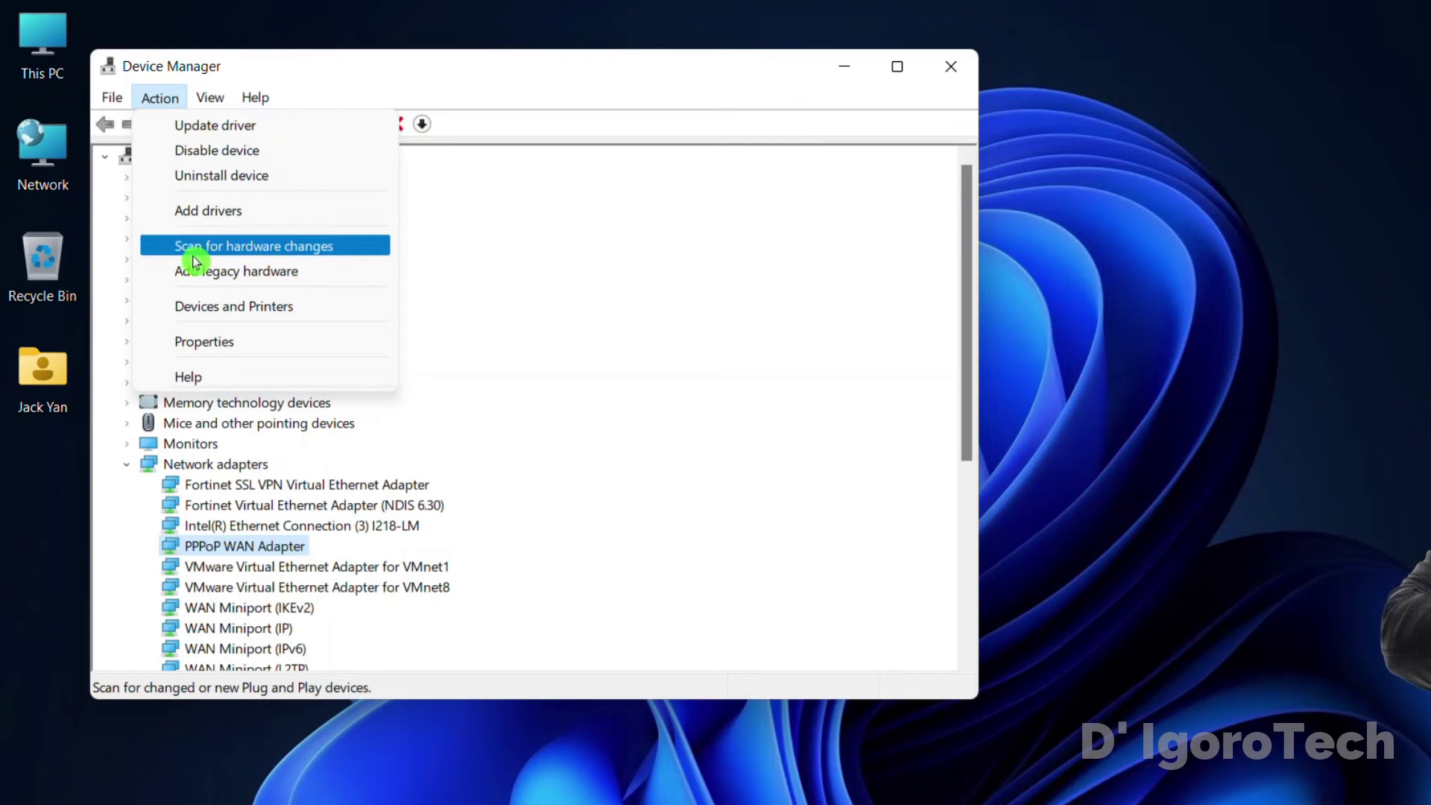
{"action": "left_click", "coordinate": [361, 254]}
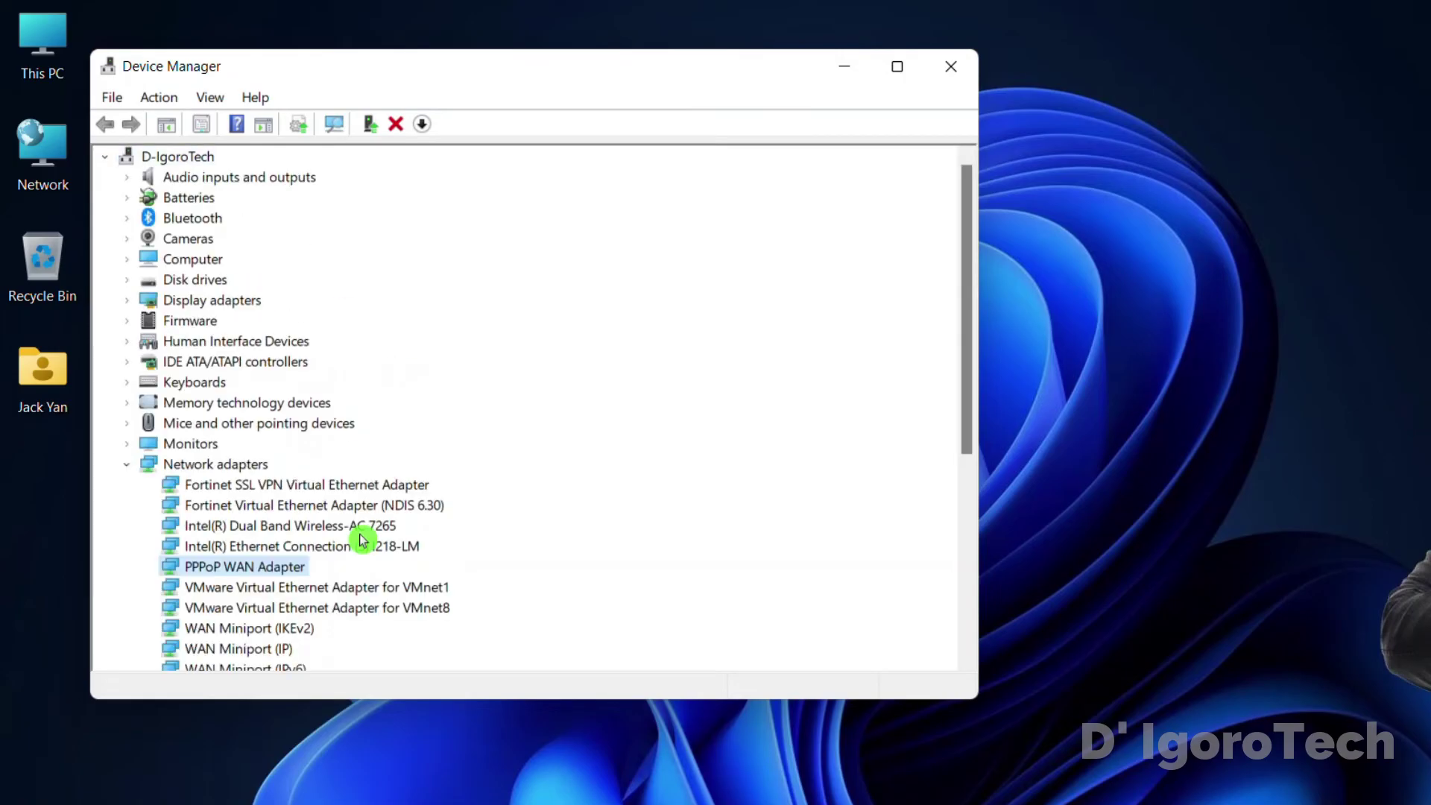
Step: Reconnect to the secured D' IgoroTech Wi-Fi network by entering its security key
{"action": "left_click", "coordinate": [361, 532]}
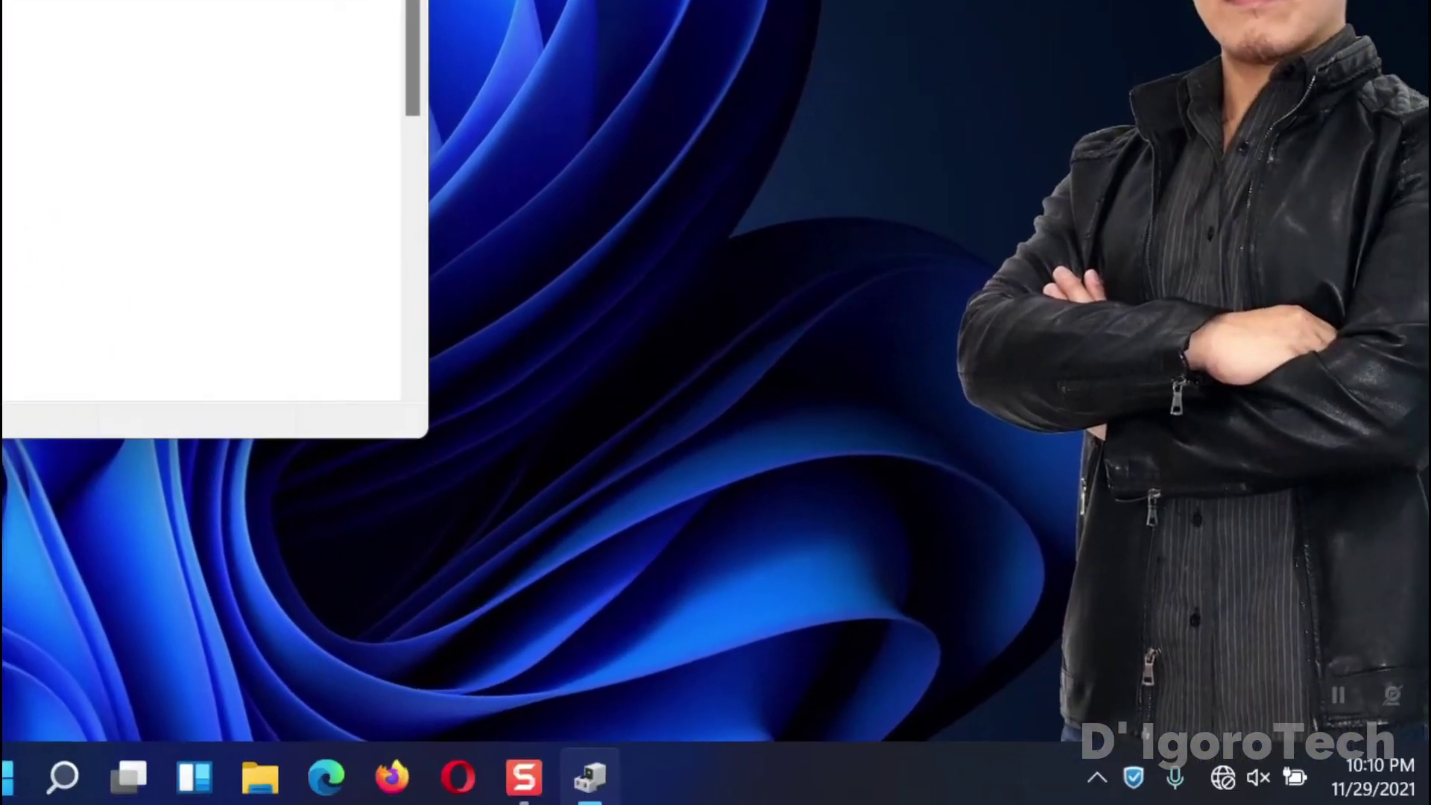
{"action": "left_click", "coordinate": [1430, 804]}
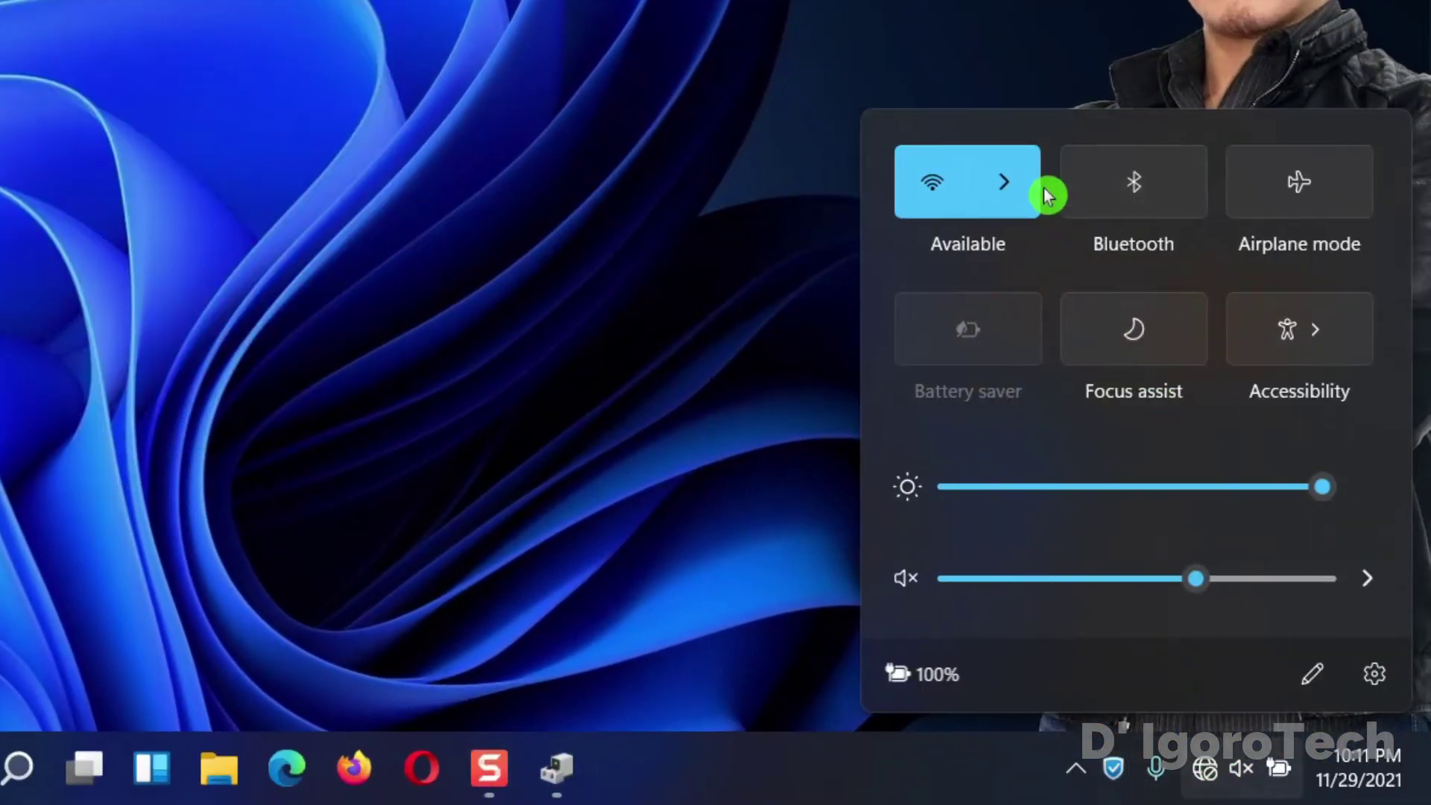
{"action": "left_click", "coordinate": [1032, 190]}
{"action": "left_click", "coordinate": [1050, 225]}
{"action": "left_click", "coordinate": [1307, 355]}
{"action": "type", "text": "••"}
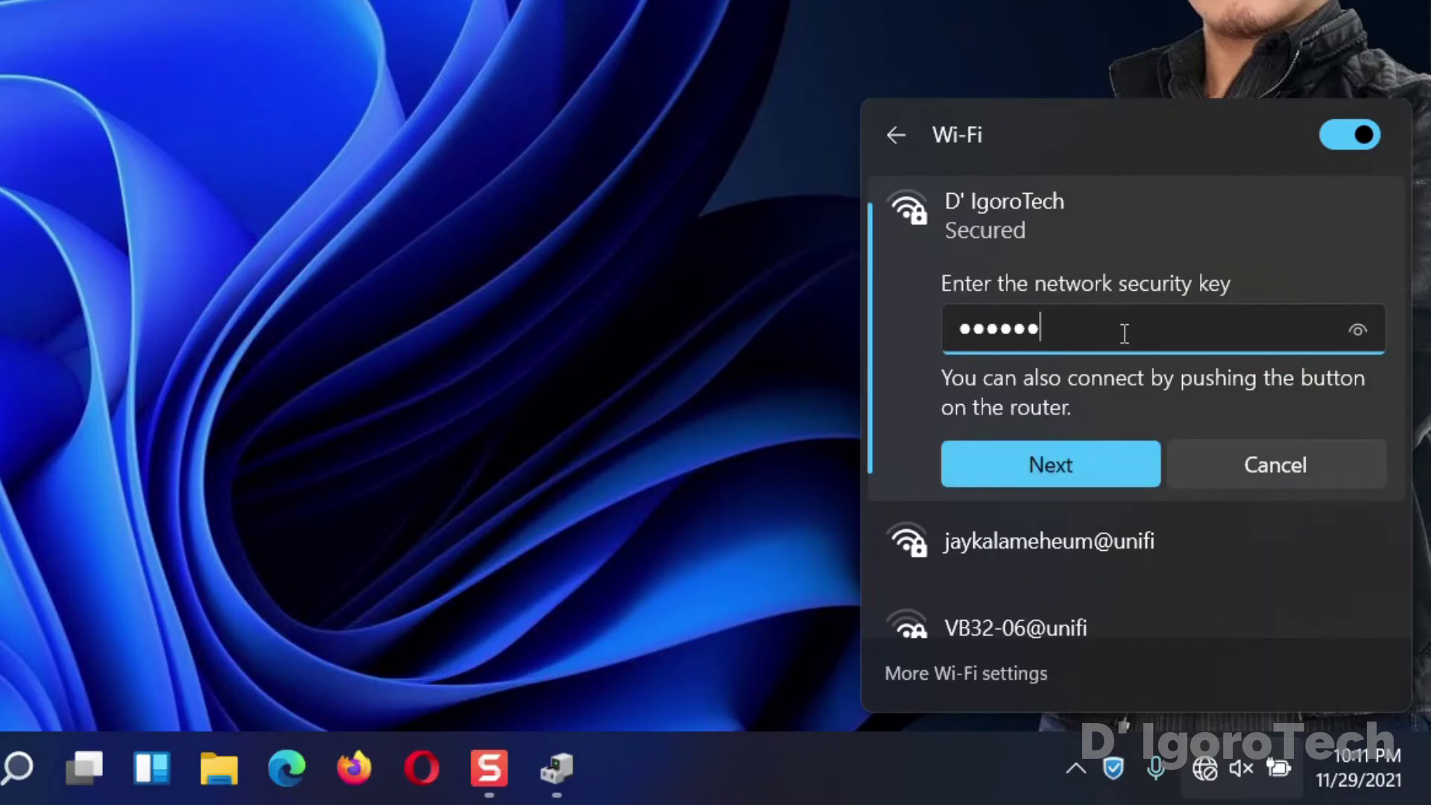
{"action": "left_click", "coordinate": [1106, 466]}
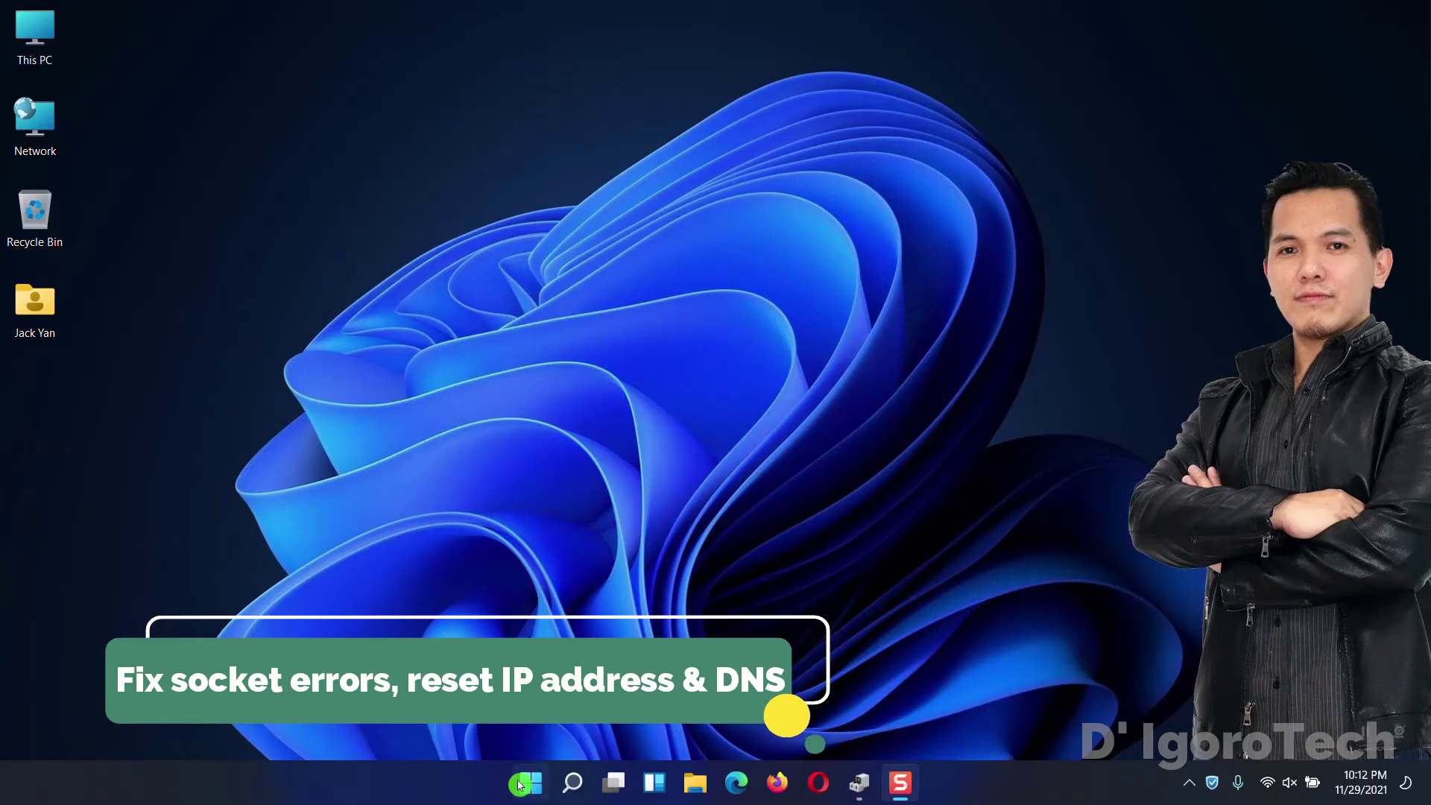
Step: Search for cmd and run Command Prompt as administrator
{"action": "left_click", "coordinate": [572, 781]}
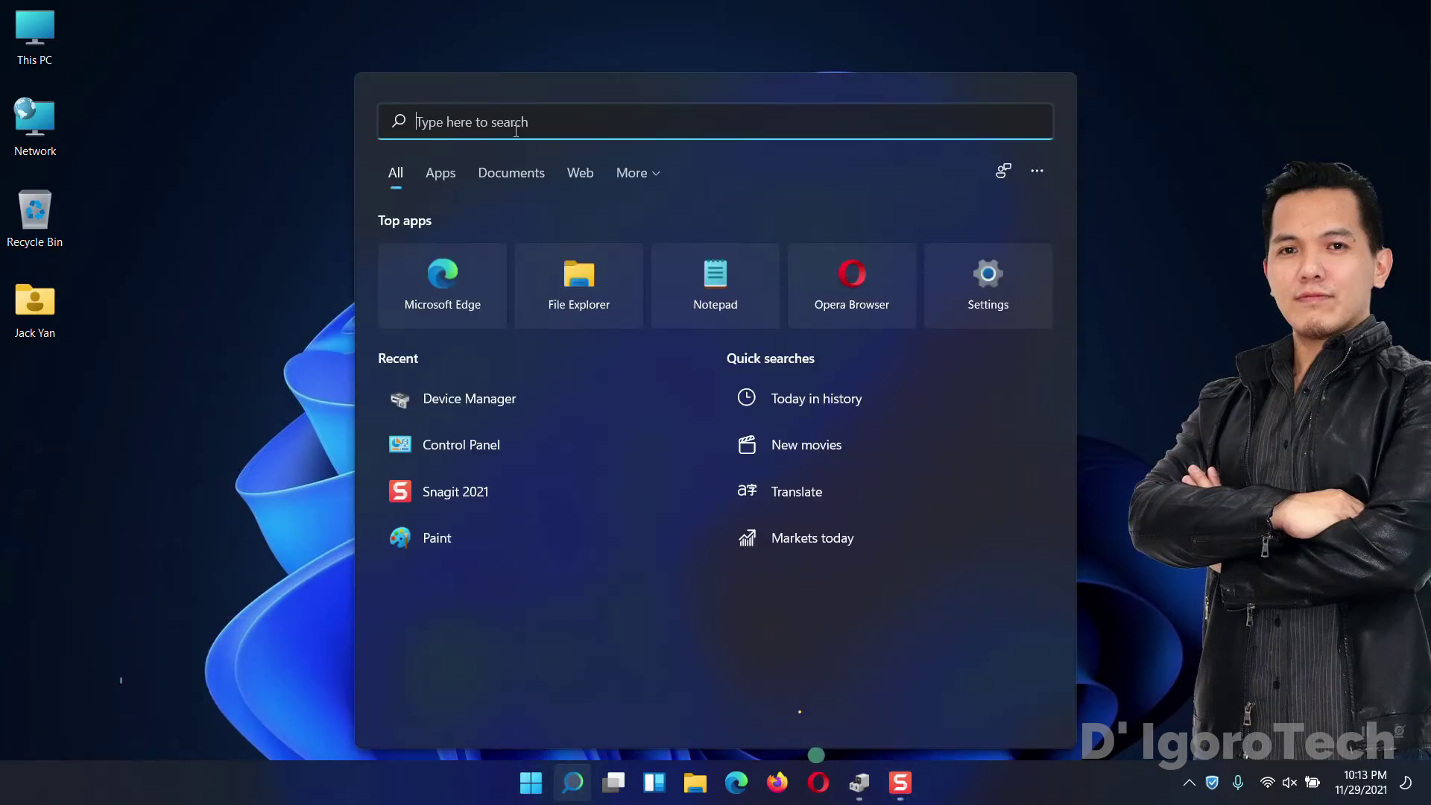
{"action": "type", "text": "cmd"}
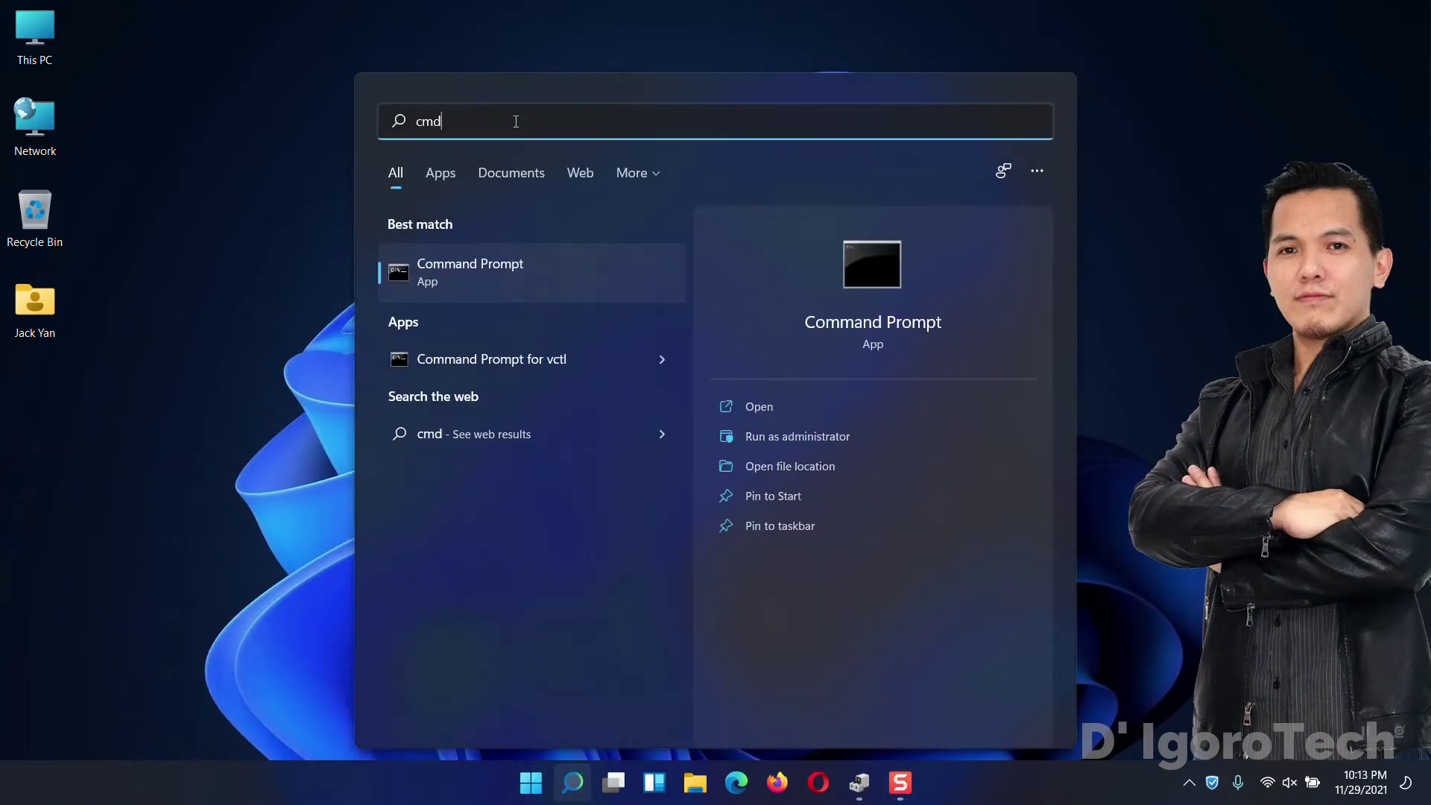
{"action": "right_click", "coordinate": [492, 276]}
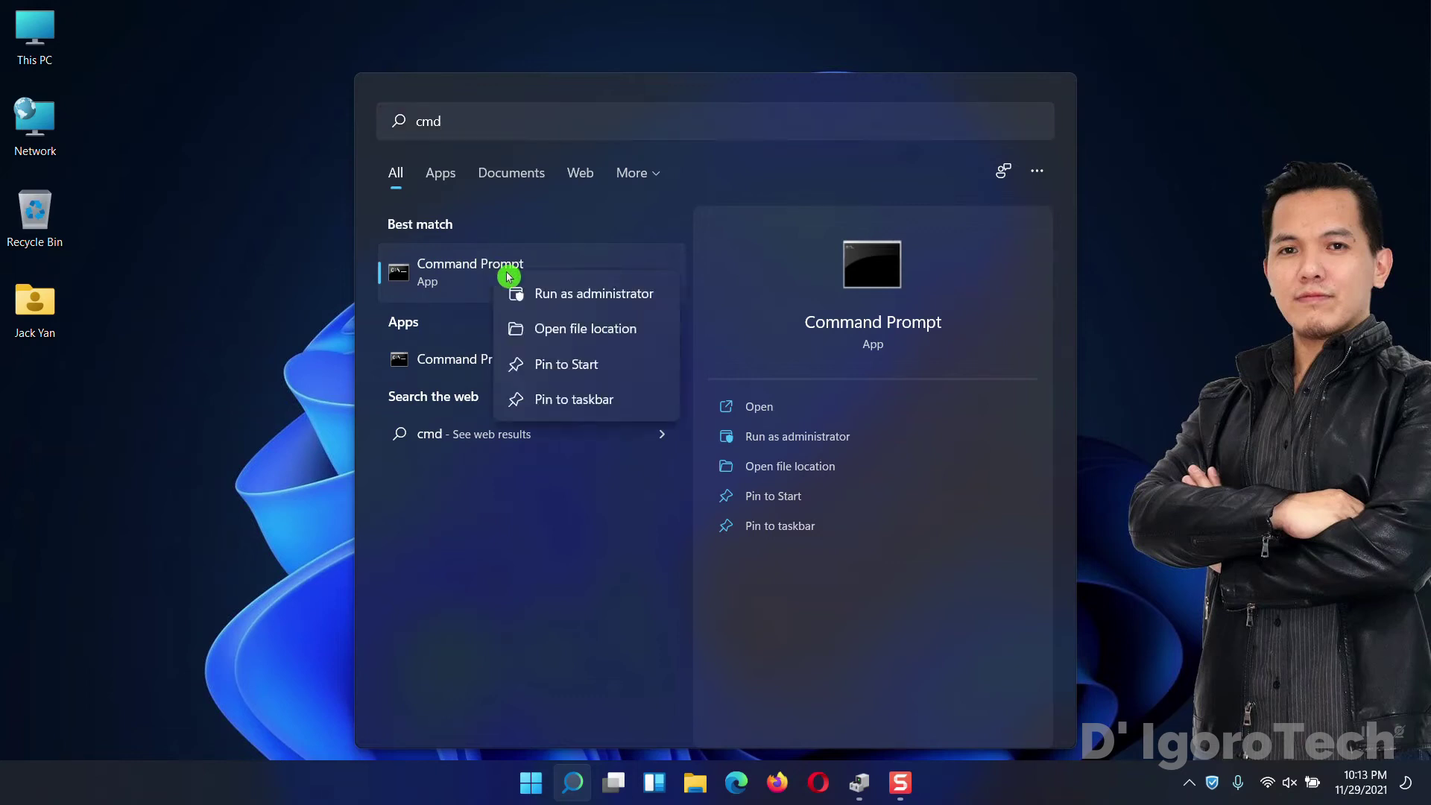
{"action": "left_click", "coordinate": [618, 298]}
Step: Reset the Winsock catalog with netsh winsock reset
{"action": "type", "text": "net"}
{"action": "type", "text": "sh"}
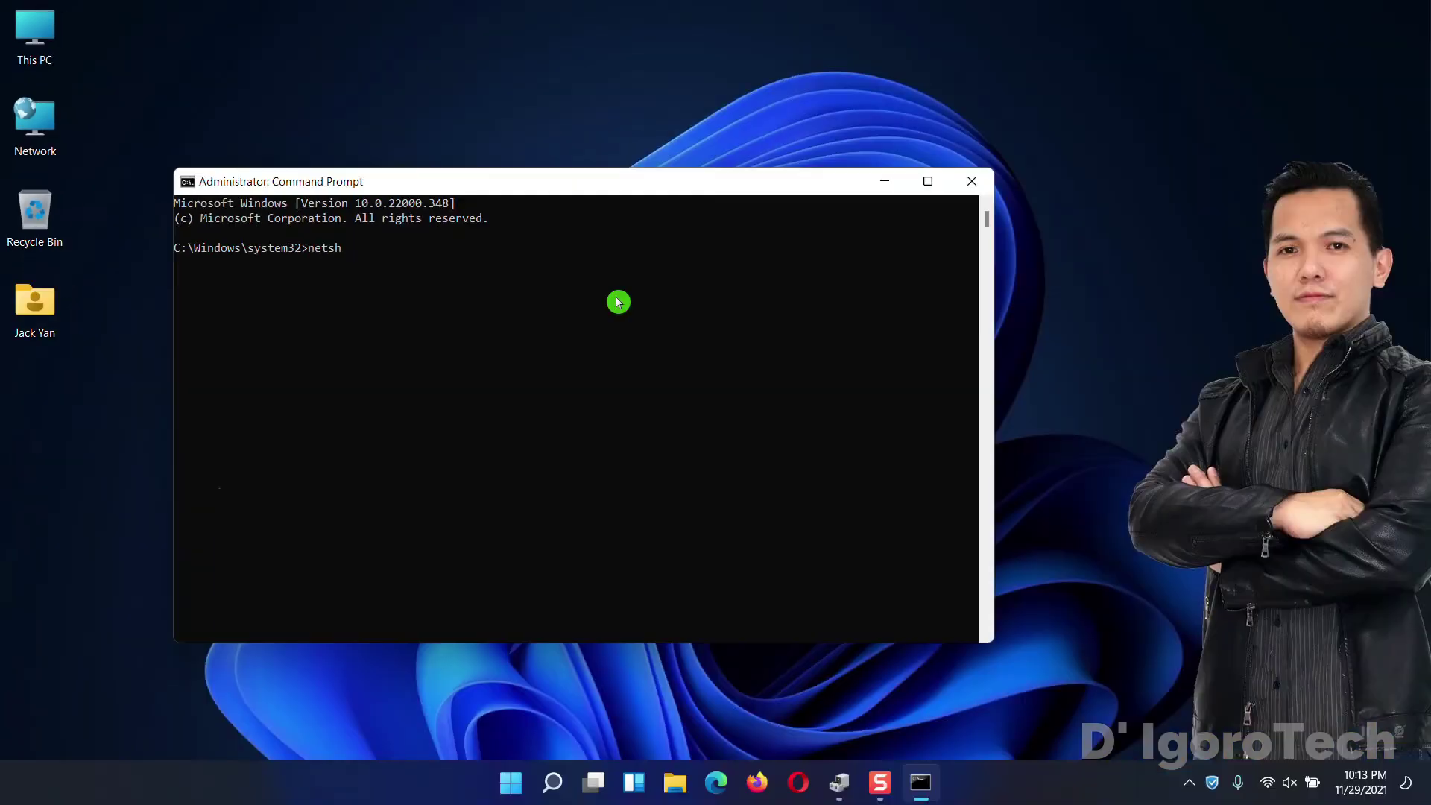
{"action": "type", "text": " winsock re"}
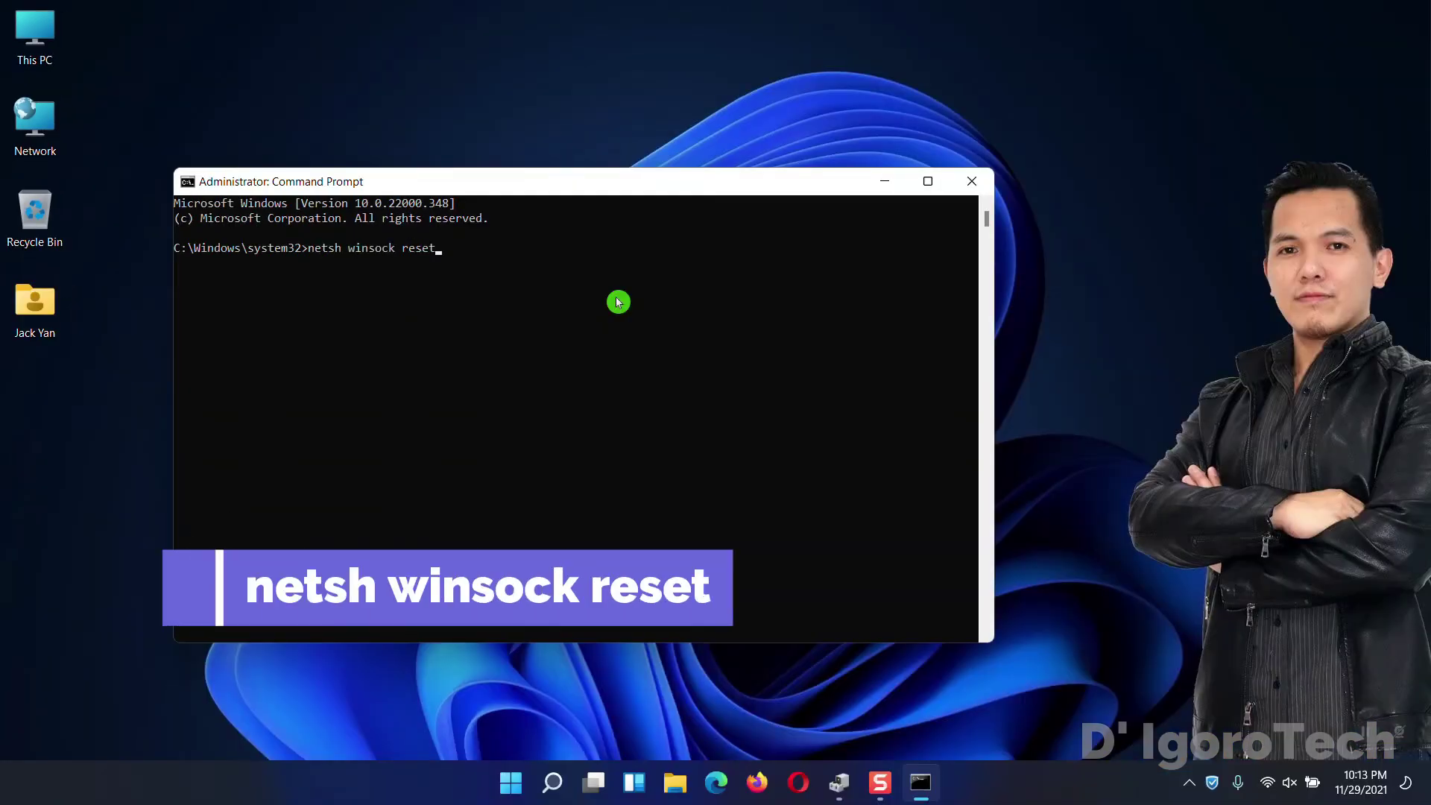
{"action": "type", "text": "set"}
{"action": "key", "text": "Return"}
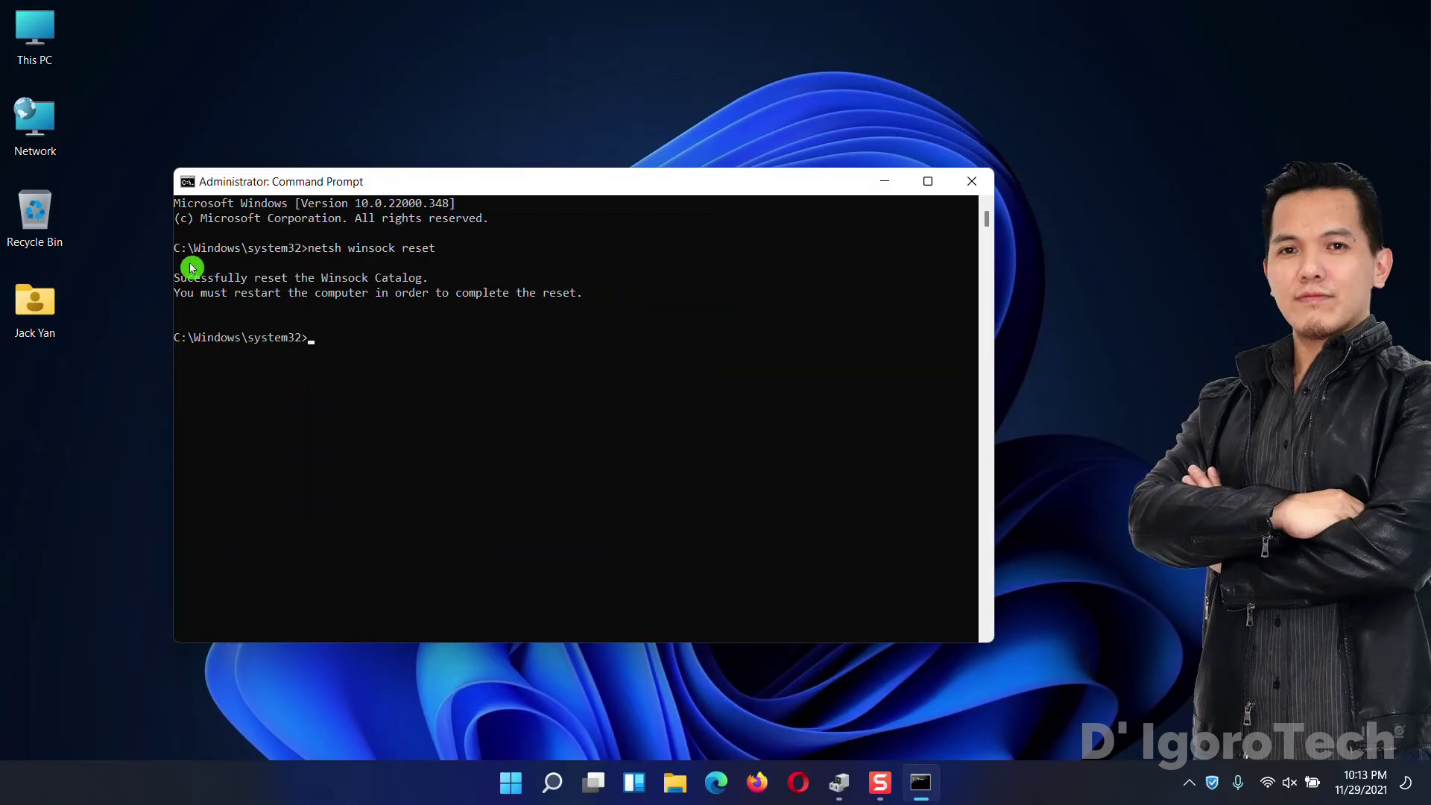
{"action": "left_click_drag", "start_coordinate": [171, 277], "coordinate": [430, 282]}
Step: Reset the TCP/IP stack with netsh int ip reset, noting the restart notice
{"action": "type", "text": "netsh  int ip"}
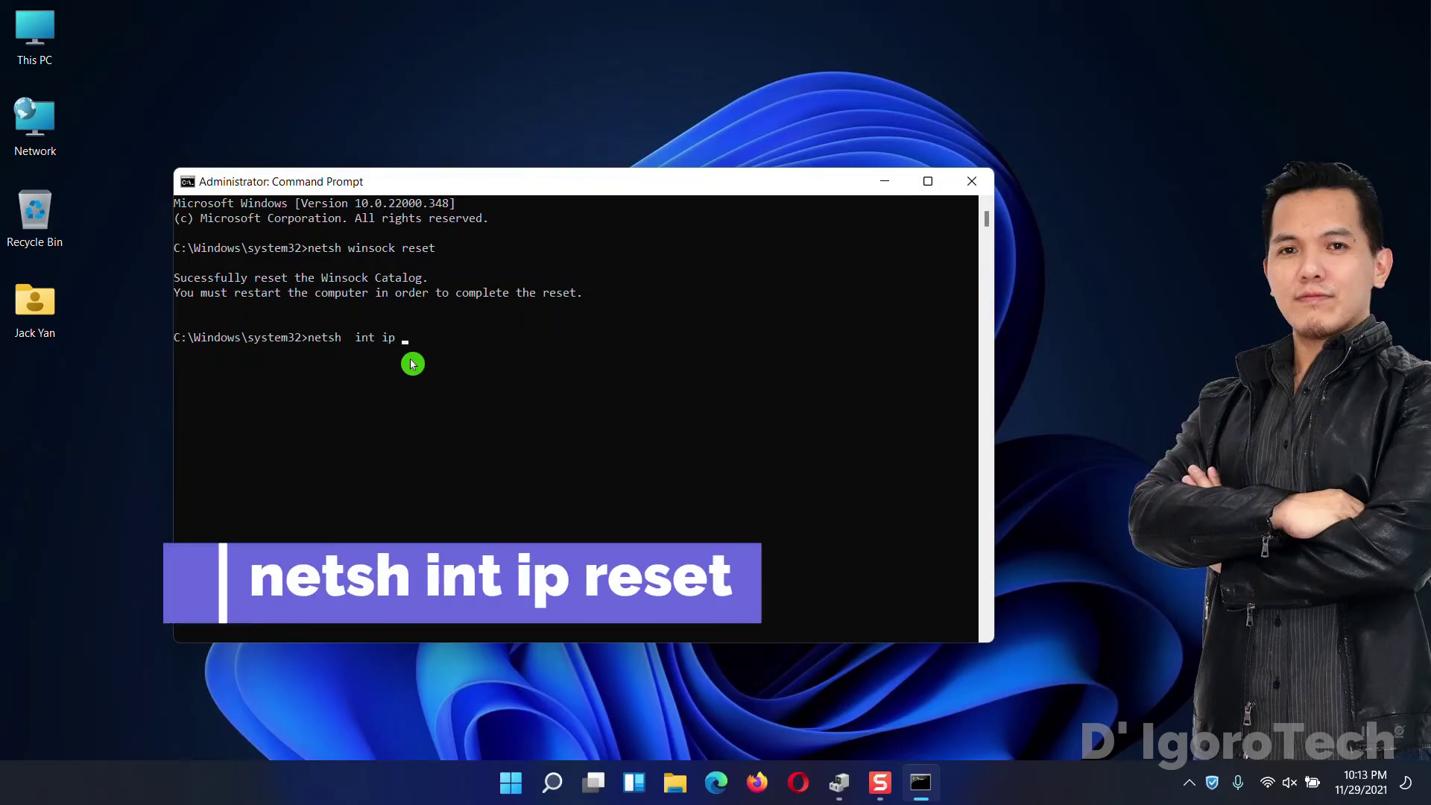
{"action": "type", "text": " reset"}
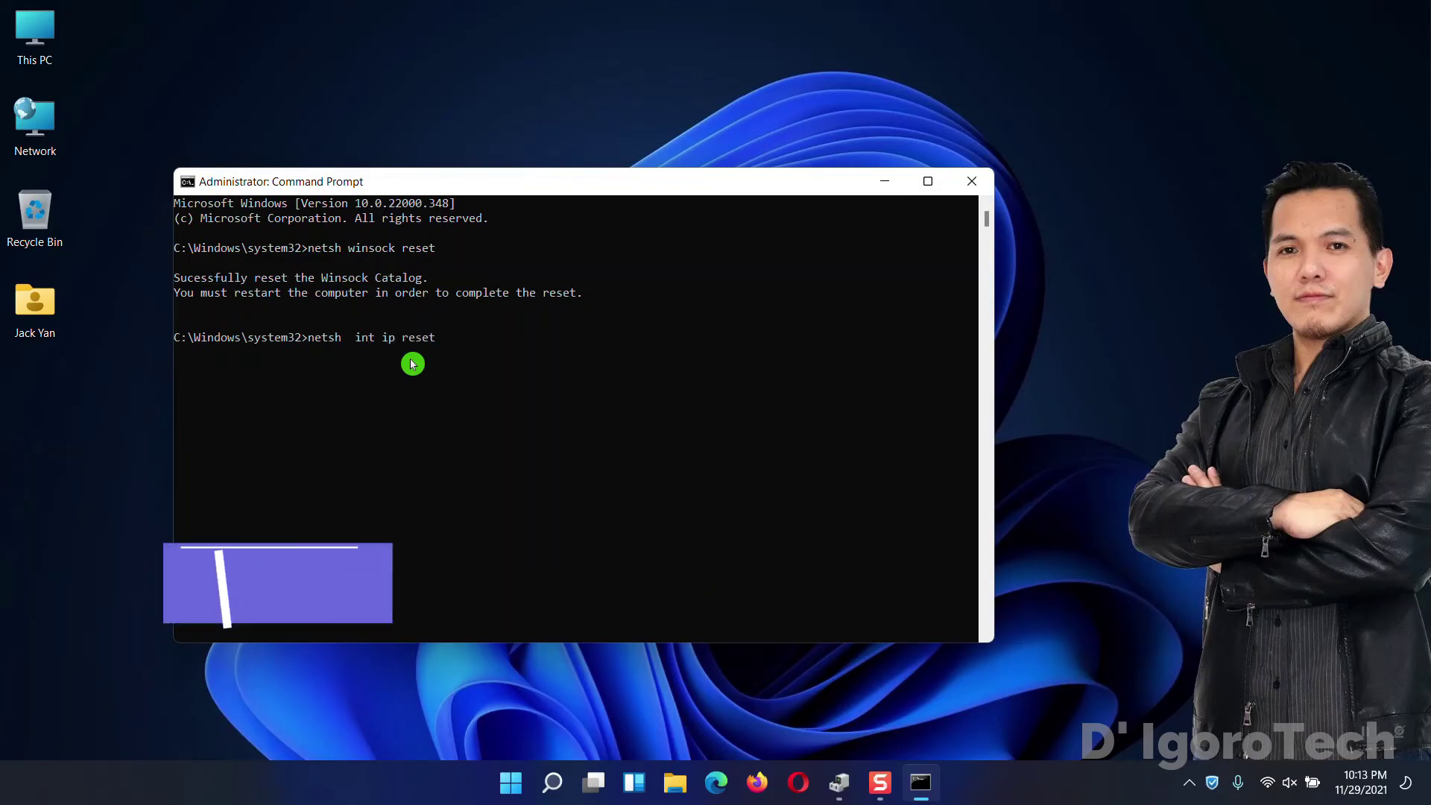
{"action": "key", "text": "Return"}
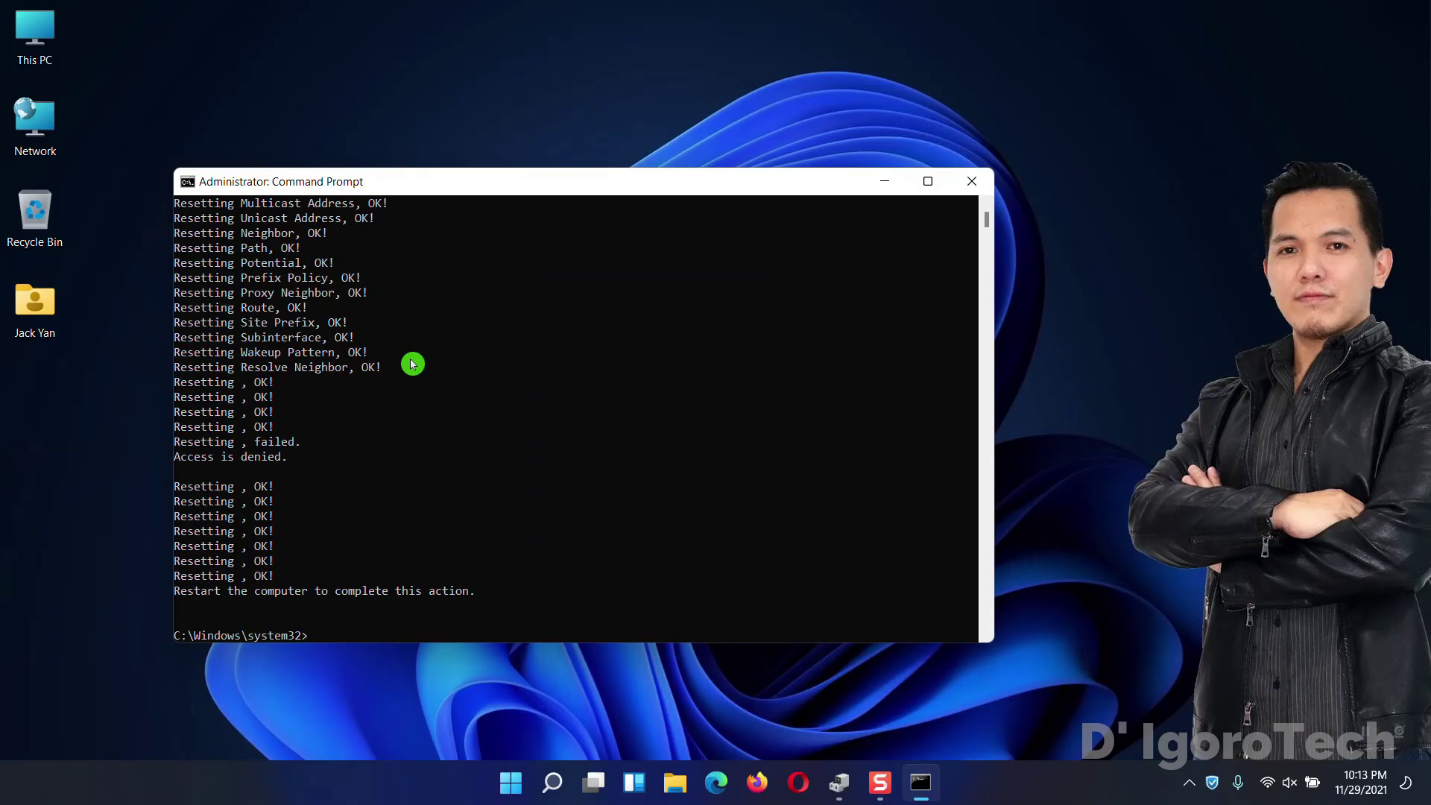
{"action": "left_click_drag", "start_coordinate": [182, 593], "coordinate": [429, 596]}
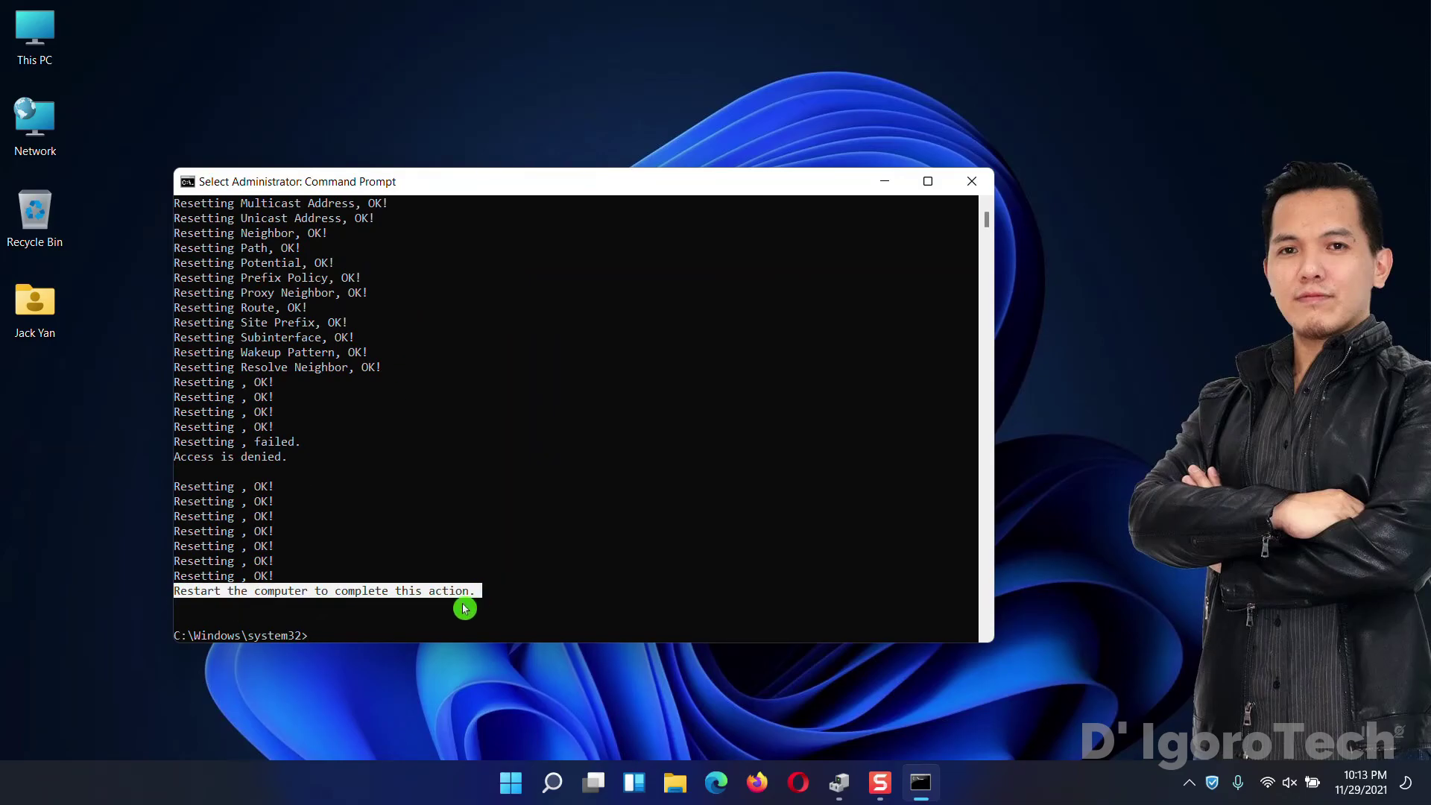
Step: Flush the DNS resolver cache with ipconfig /flushdns
{"action": "left_click", "coordinate": [432, 620]}
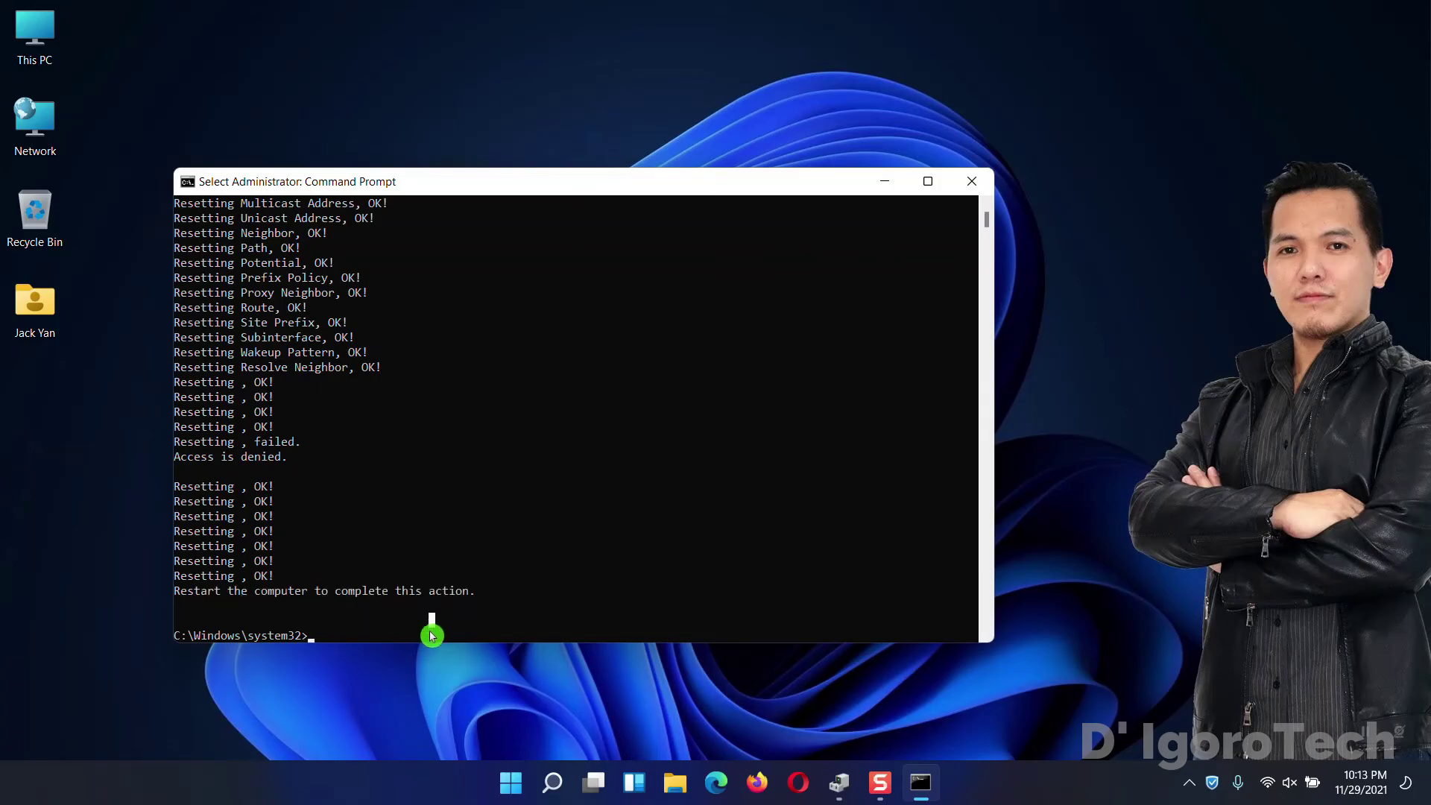
{"action": "type", "text": "ipconfig /flushdn"}
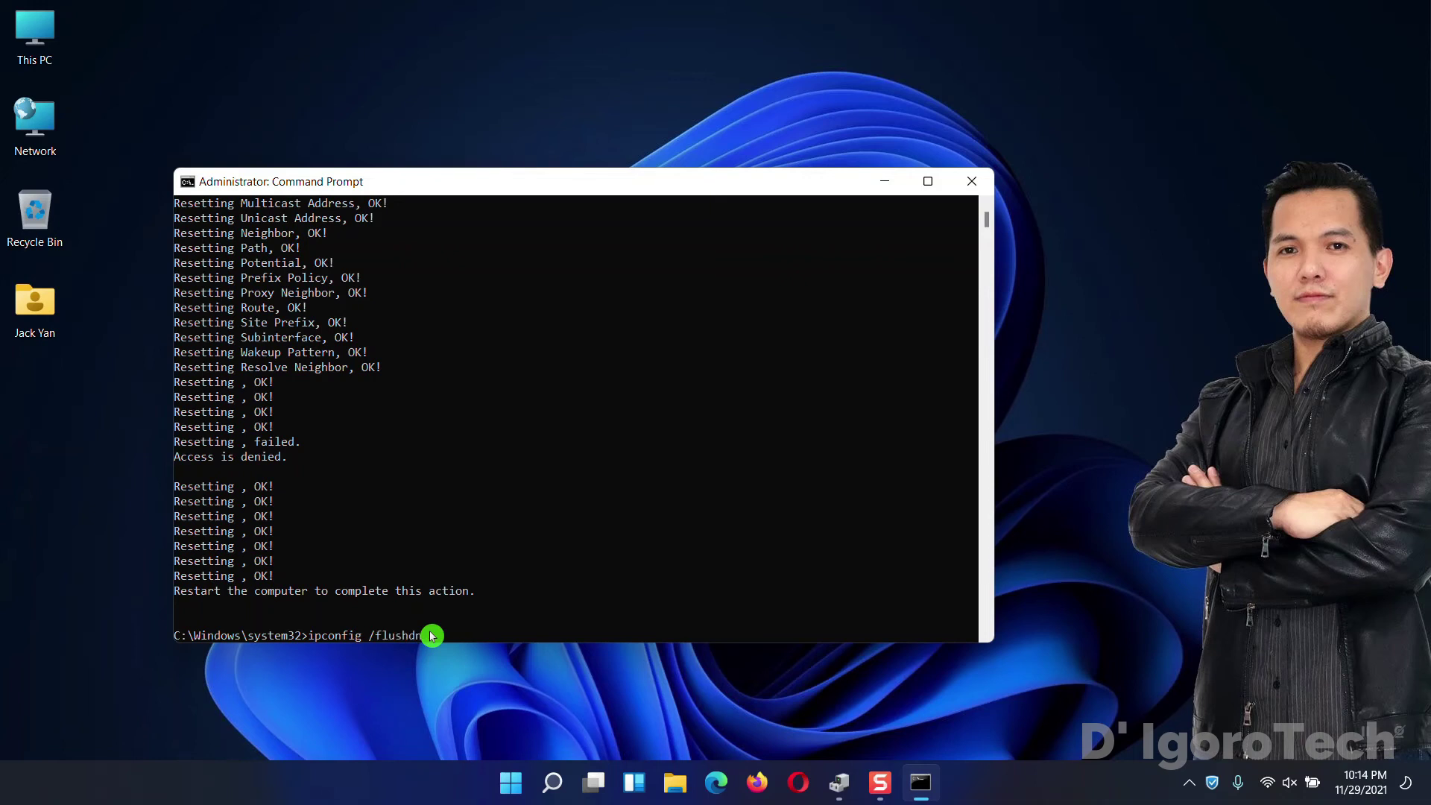
{"action": "key", "text": "Return"}
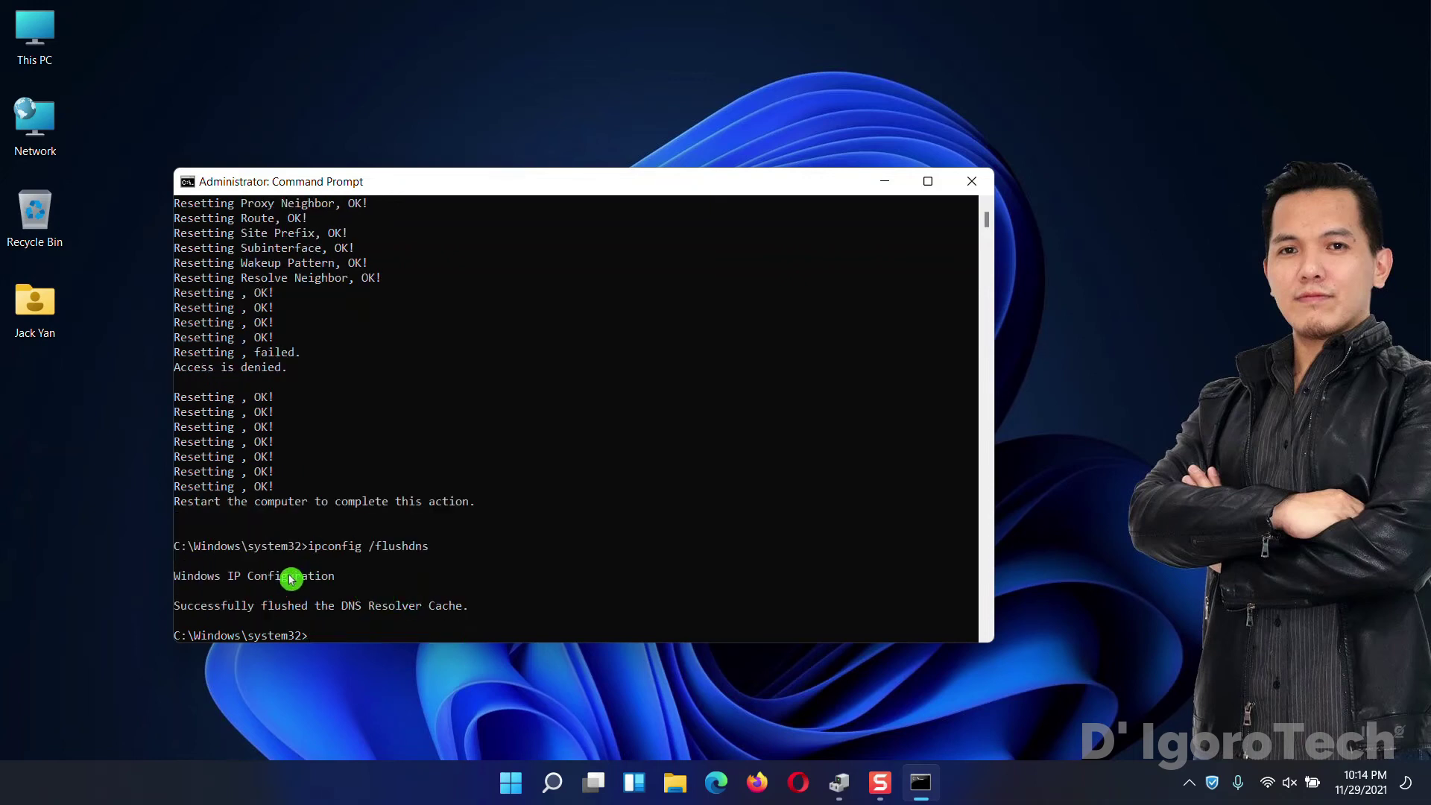
Step: Exit Command Prompt with the exit command
{"action": "left_click", "coordinate": [351, 639]}
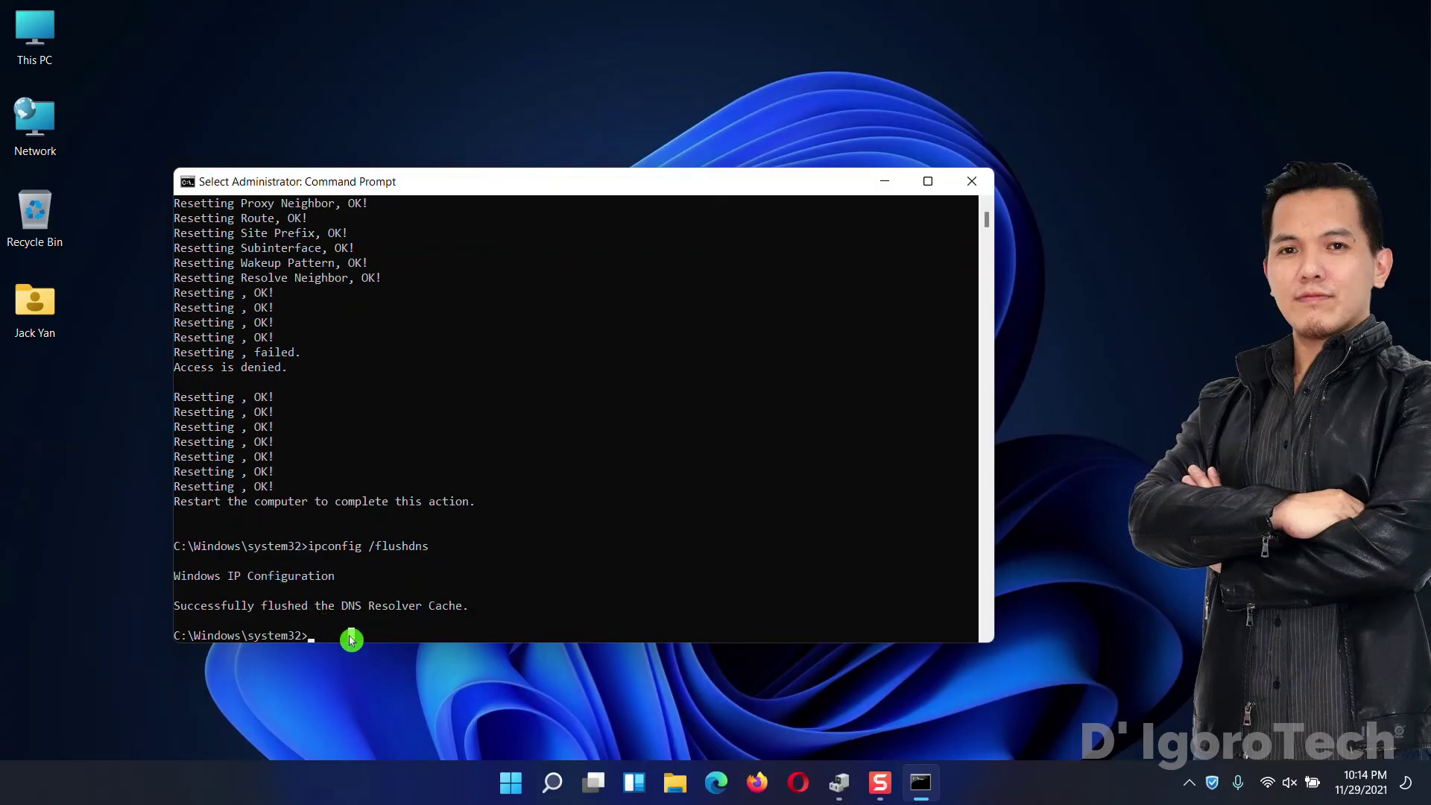
{"action": "type", "text": "ex"}
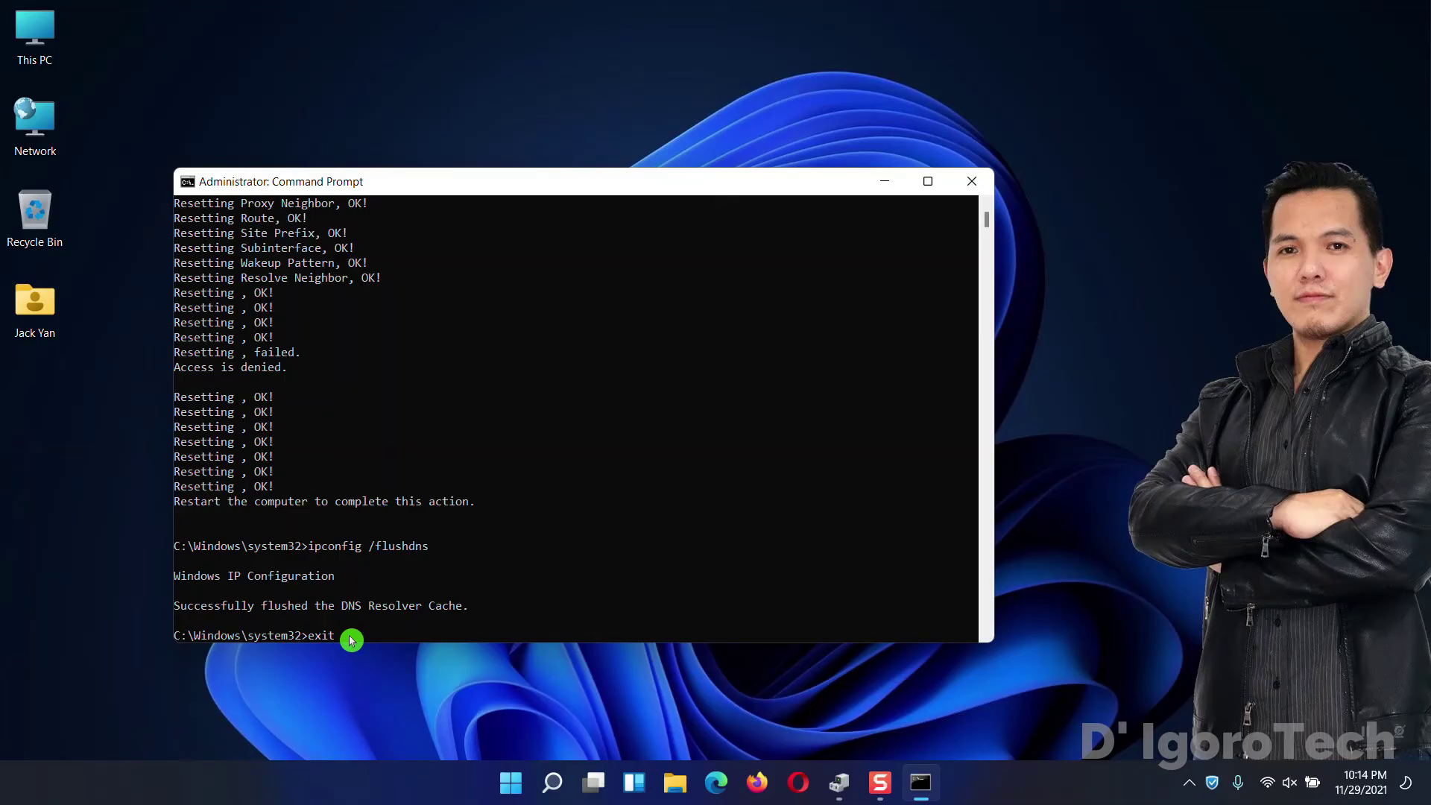
{"action": "type", "text": "it"}
{"action": "key", "text": "Return"}
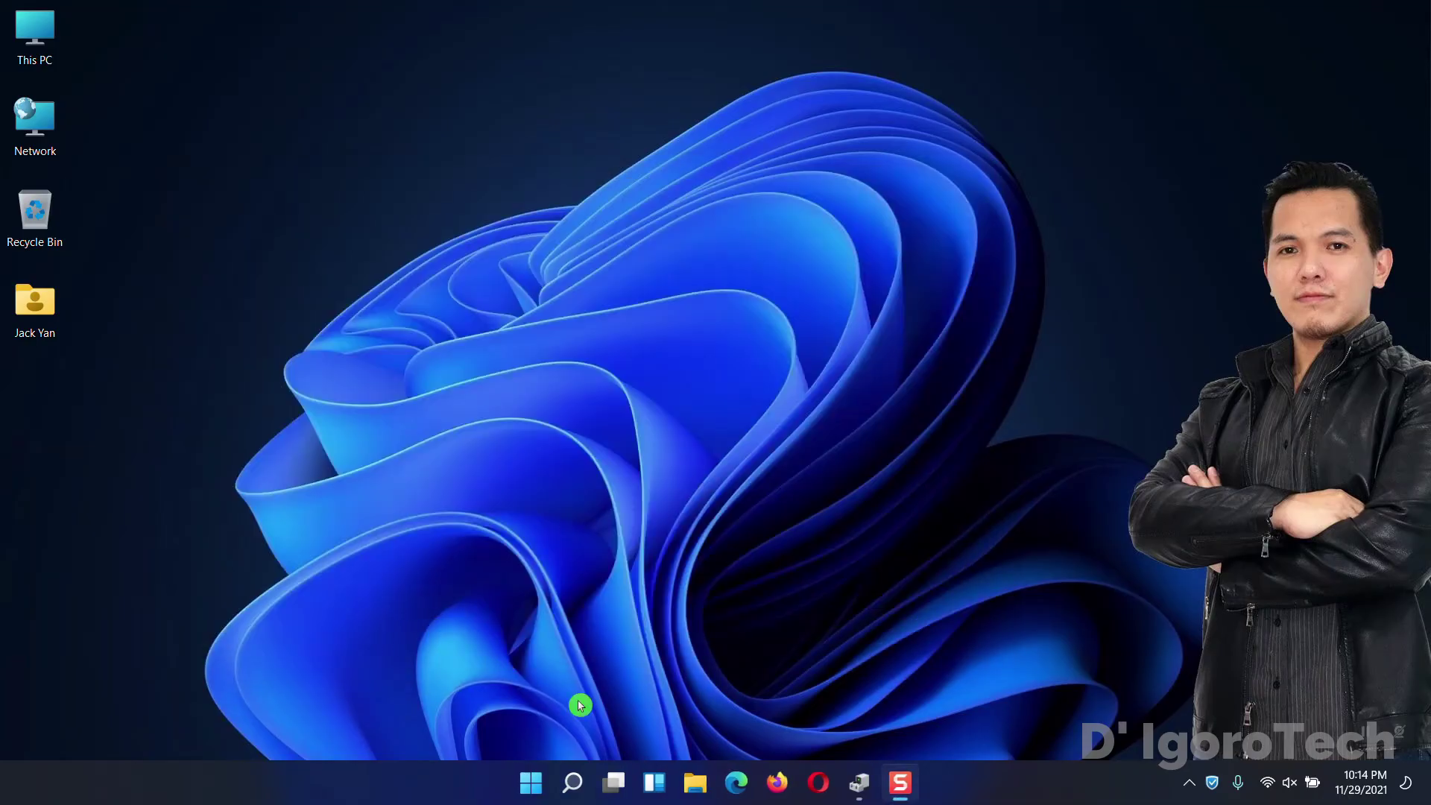
Step: Prepare to open Windows Search from the taskbar Search icon
{"action": "mouse_move", "coordinate": [582, 770]}
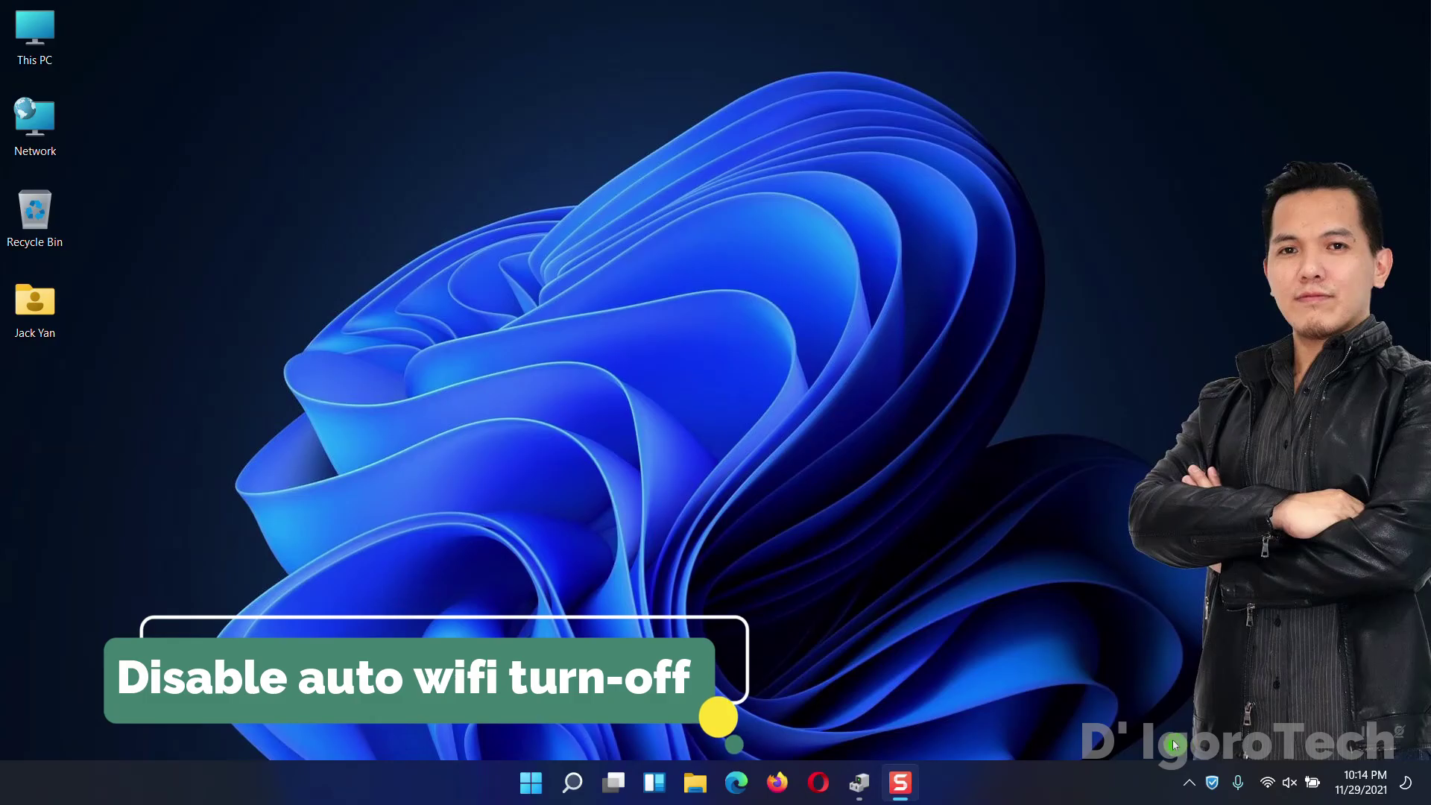
Step: Open Control Panel via search and go through Network and Sharing Center to Change adapter settings
{"action": "left_click", "coordinate": [576, 784]}
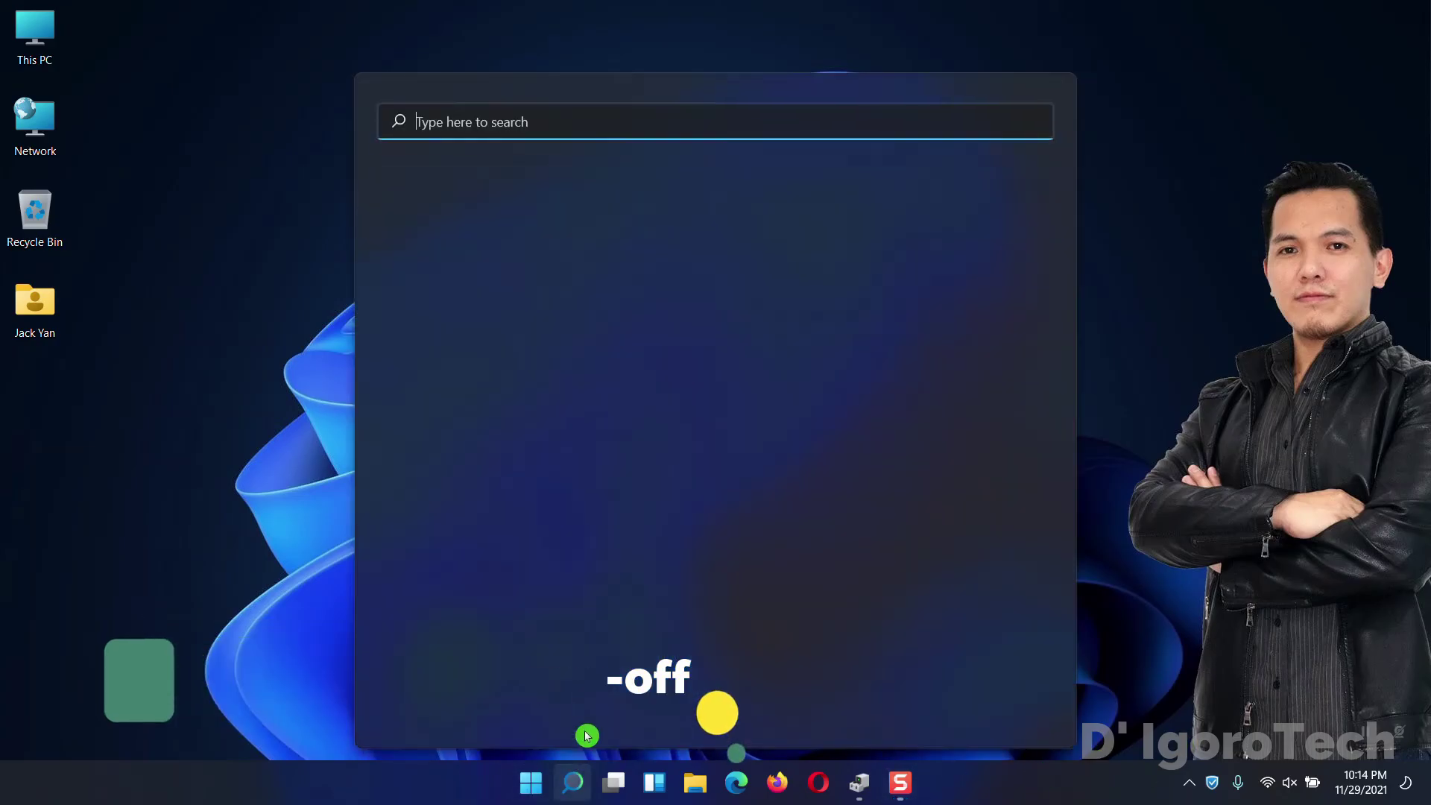
{"action": "type", "text": "control"}
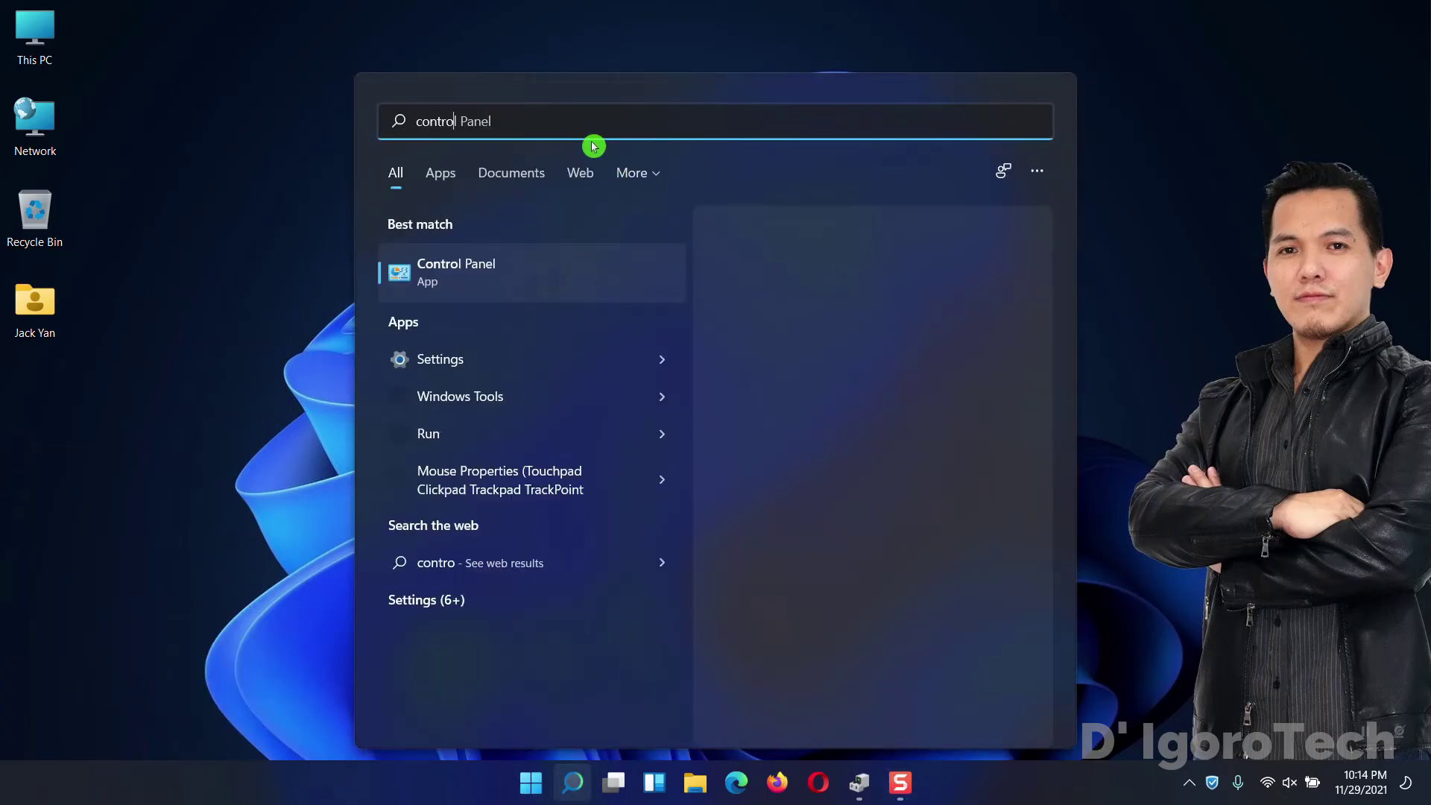
{"action": "left_click", "coordinate": [477, 275]}
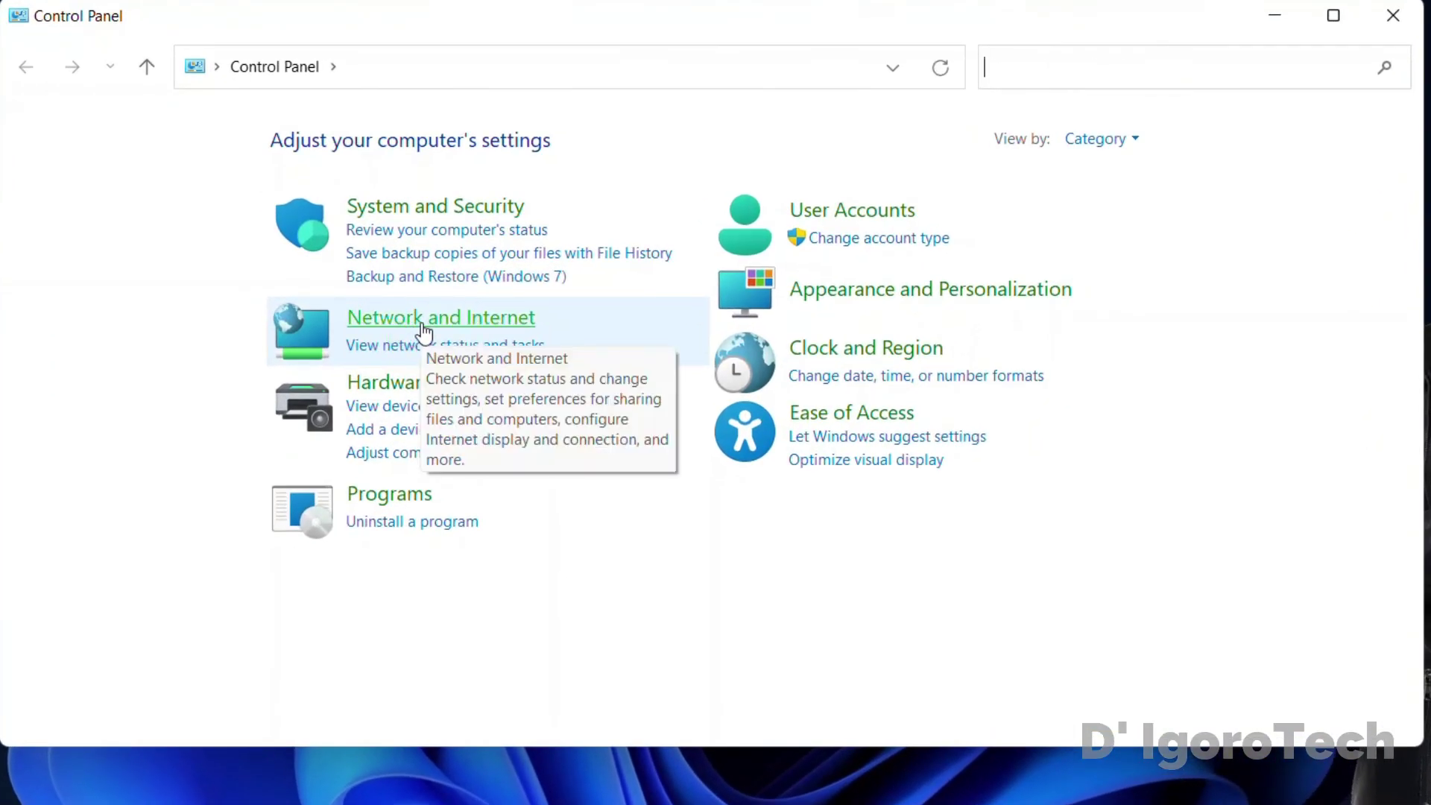
{"action": "left_click", "coordinate": [425, 328]}
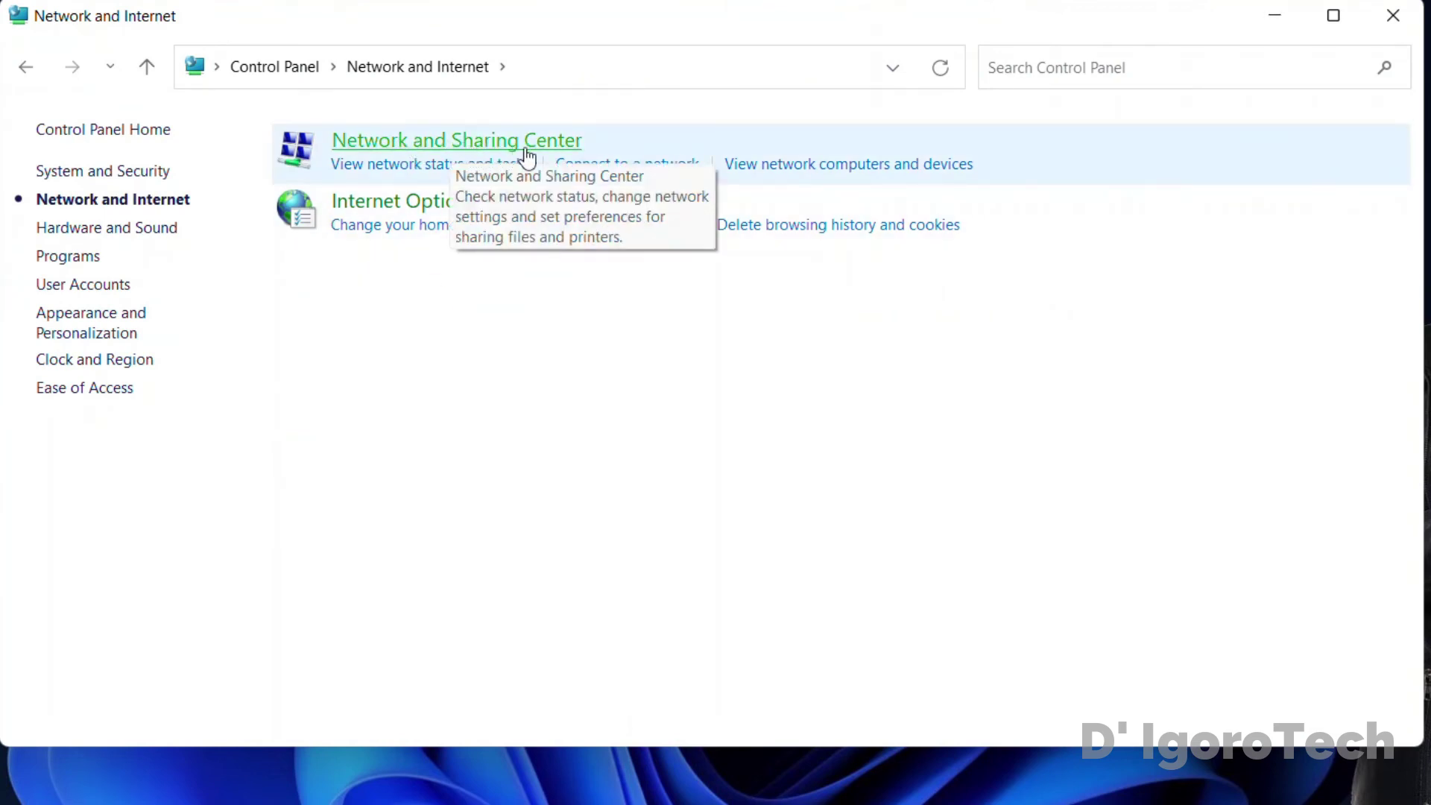
{"action": "left_click", "coordinate": [554, 153]}
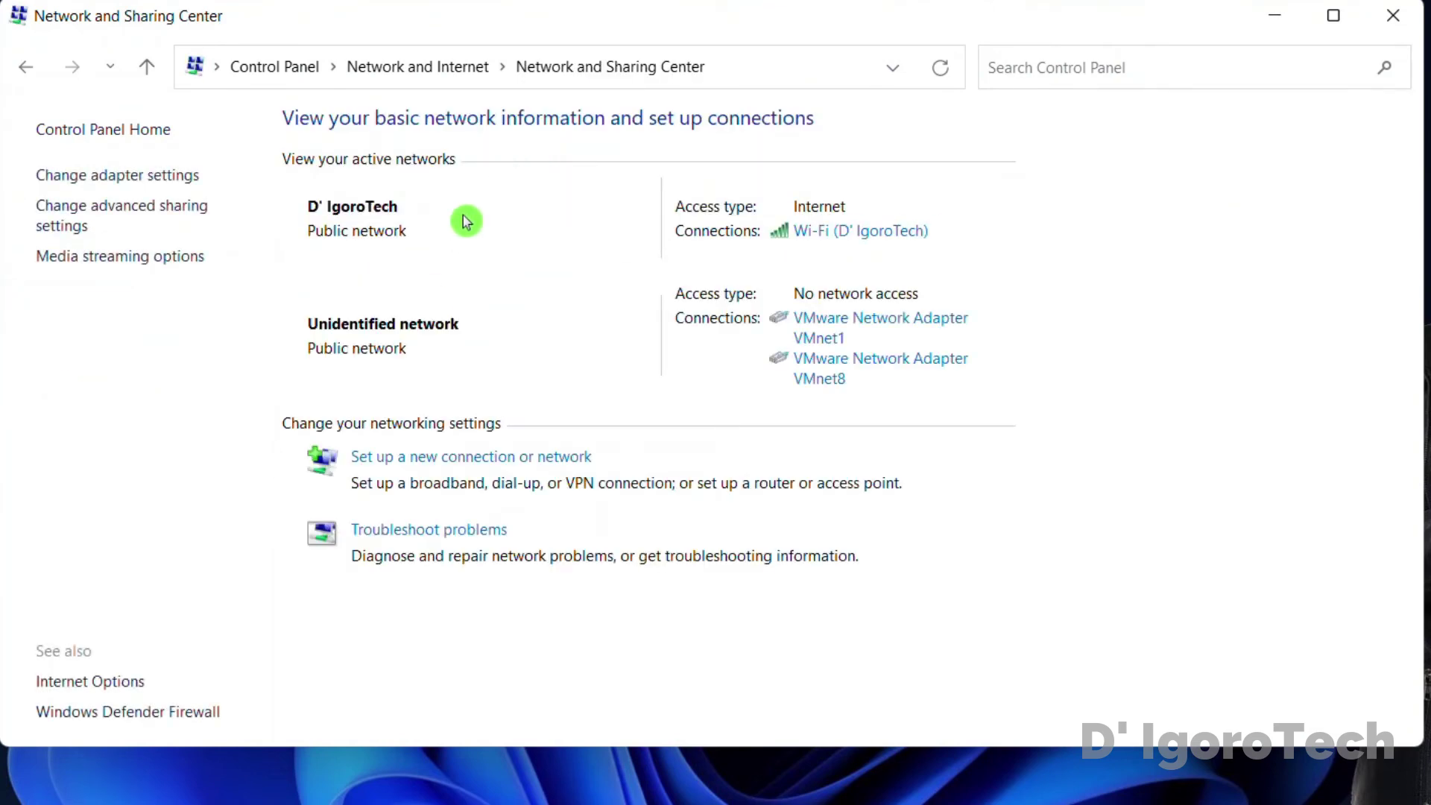
{"action": "left_click", "coordinate": [162, 178]}
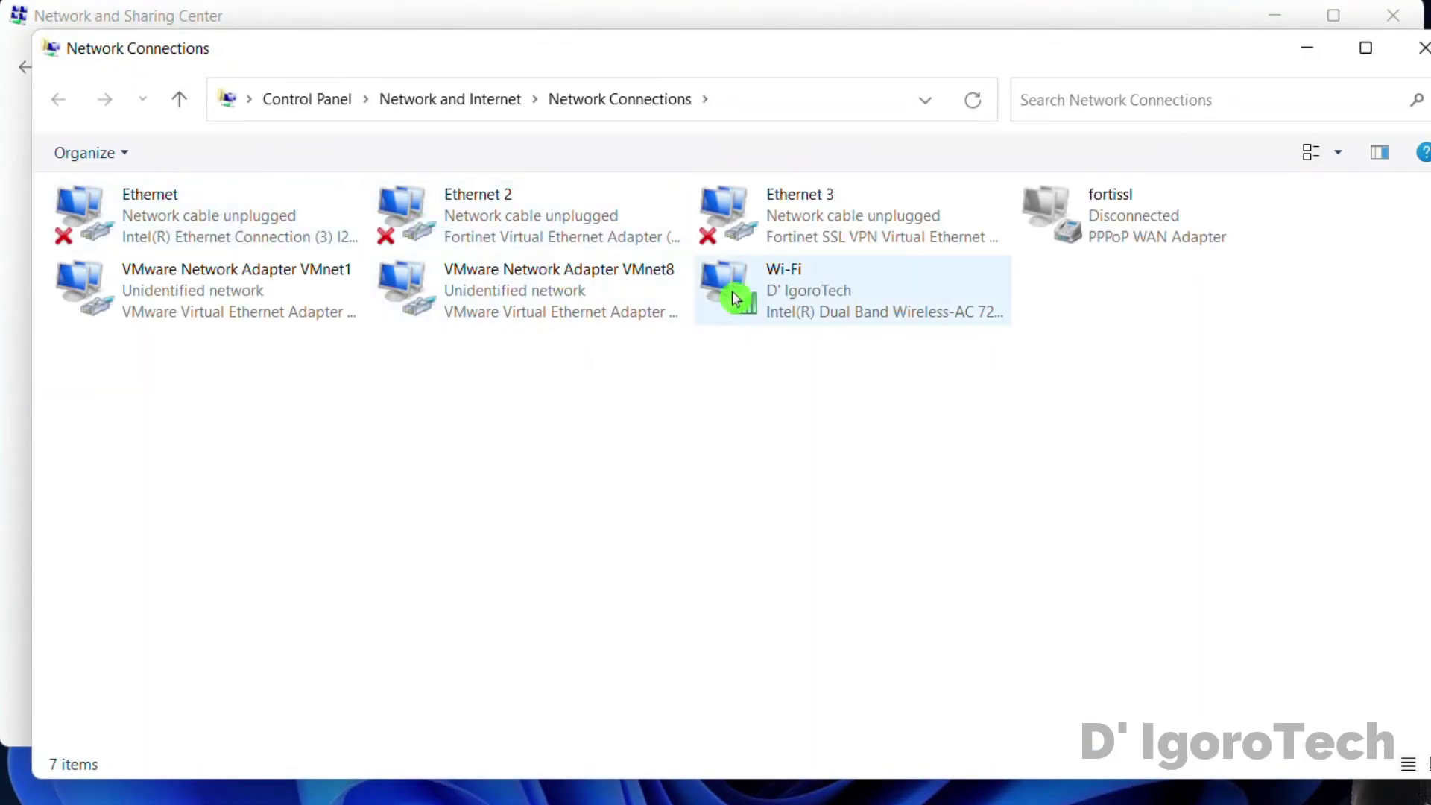
Step: Uncheck 'Allow the computer to turn off this device to save power' for the Intel Dual Band Wireless-AC 7265
{"action": "left_click", "coordinate": [765, 305]}
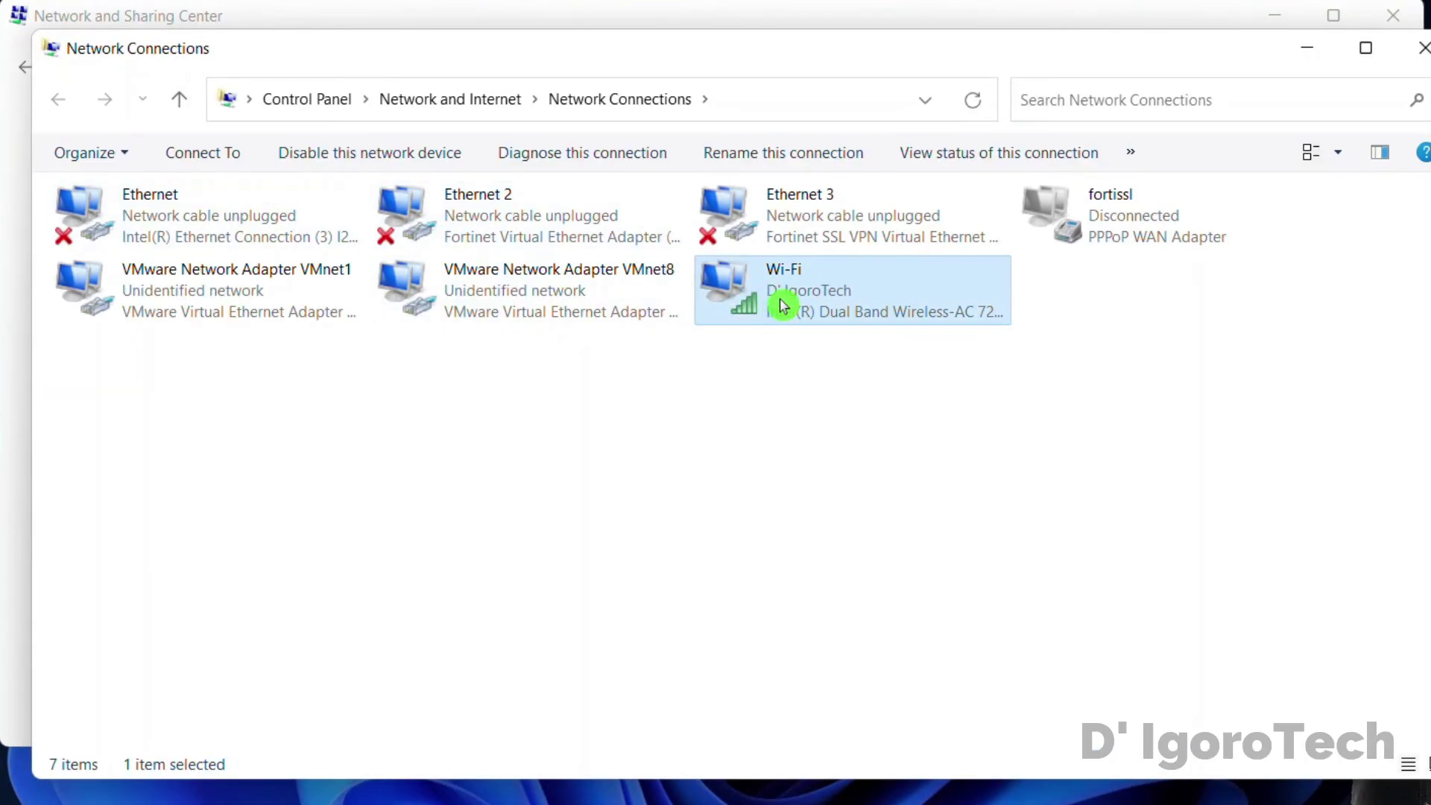
{"action": "right_click", "coordinate": [779, 308]}
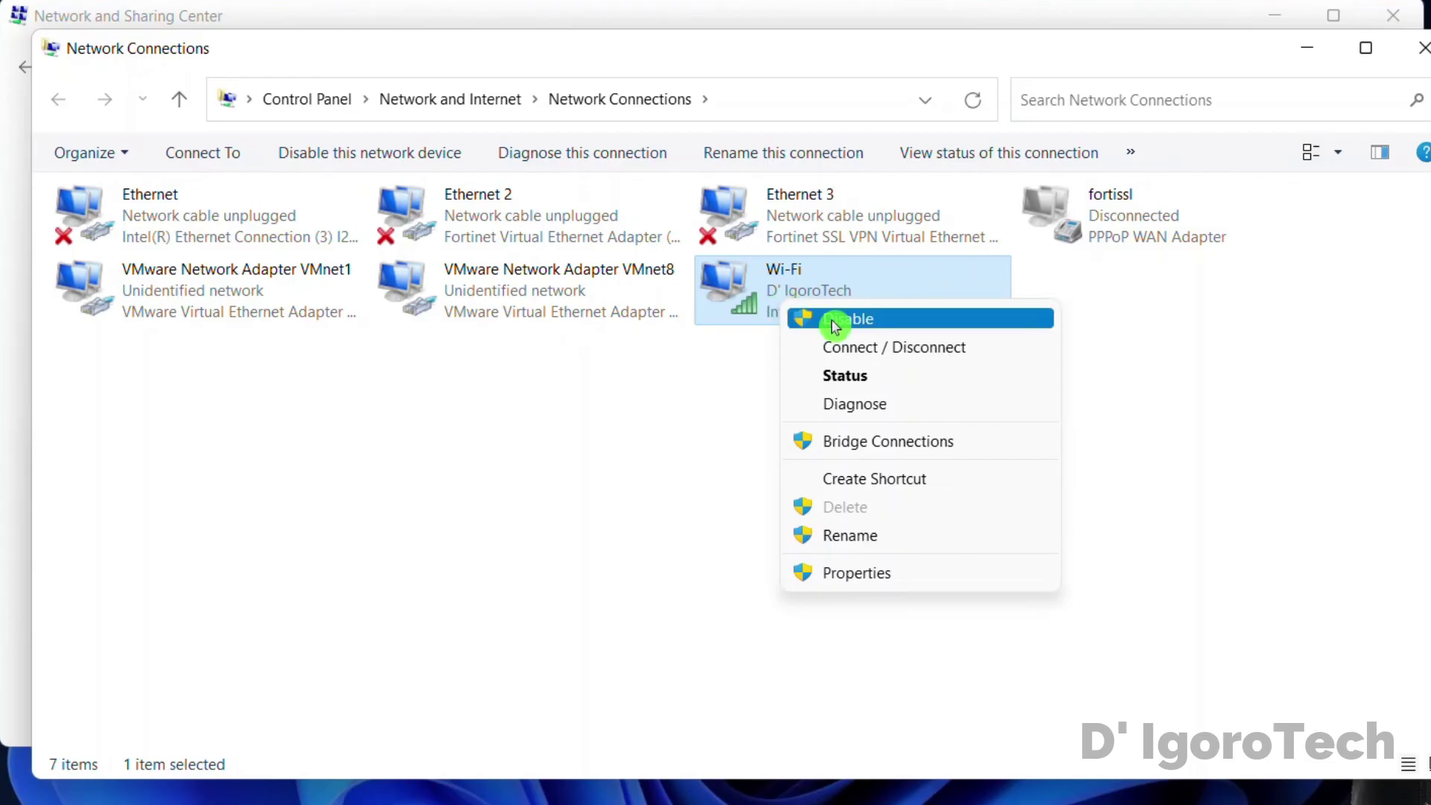
{"action": "left_click", "coordinate": [896, 574]}
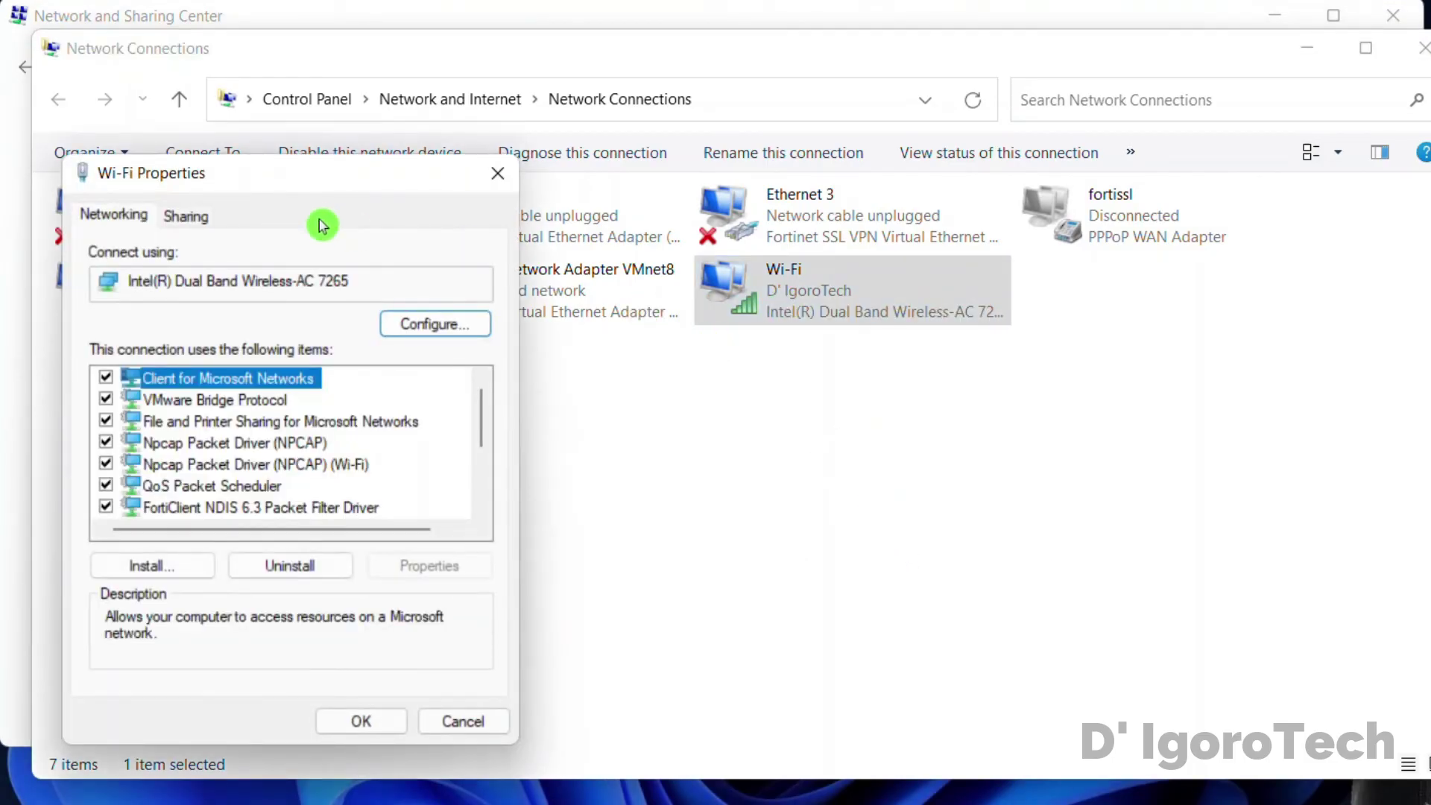
{"action": "left_click", "coordinate": [460, 328]}
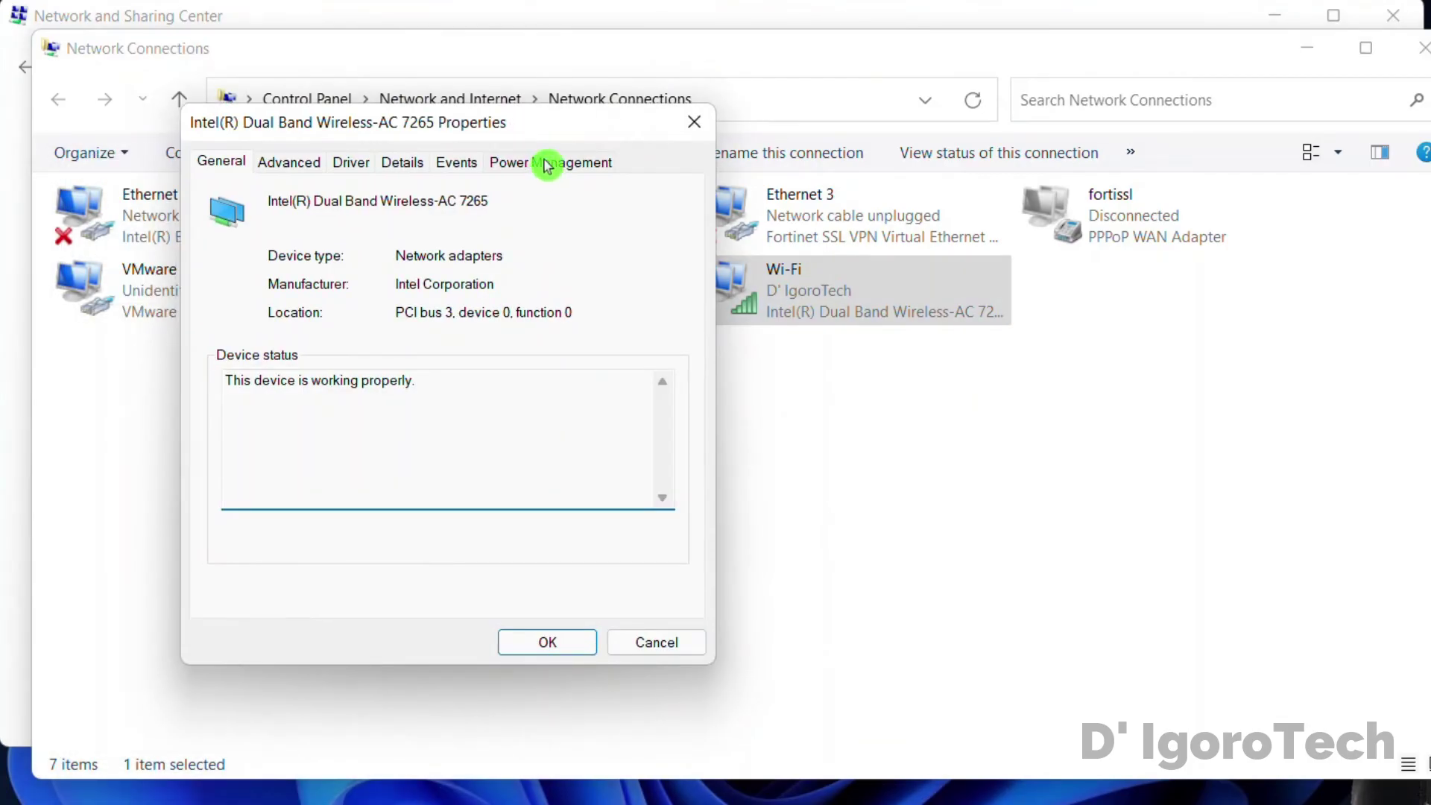
{"action": "left_click", "coordinate": [545, 167]}
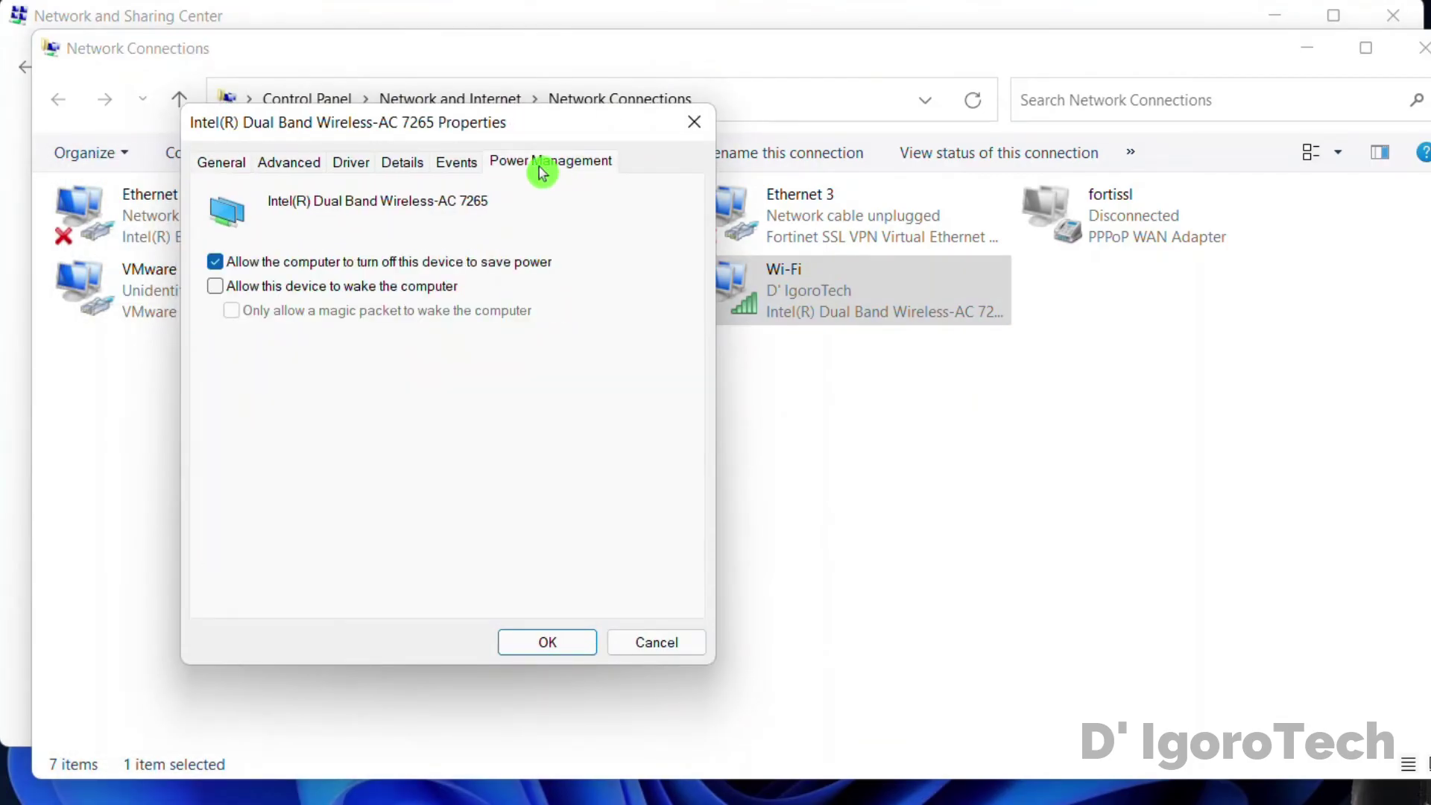
{"action": "left_click", "coordinate": [217, 265]}
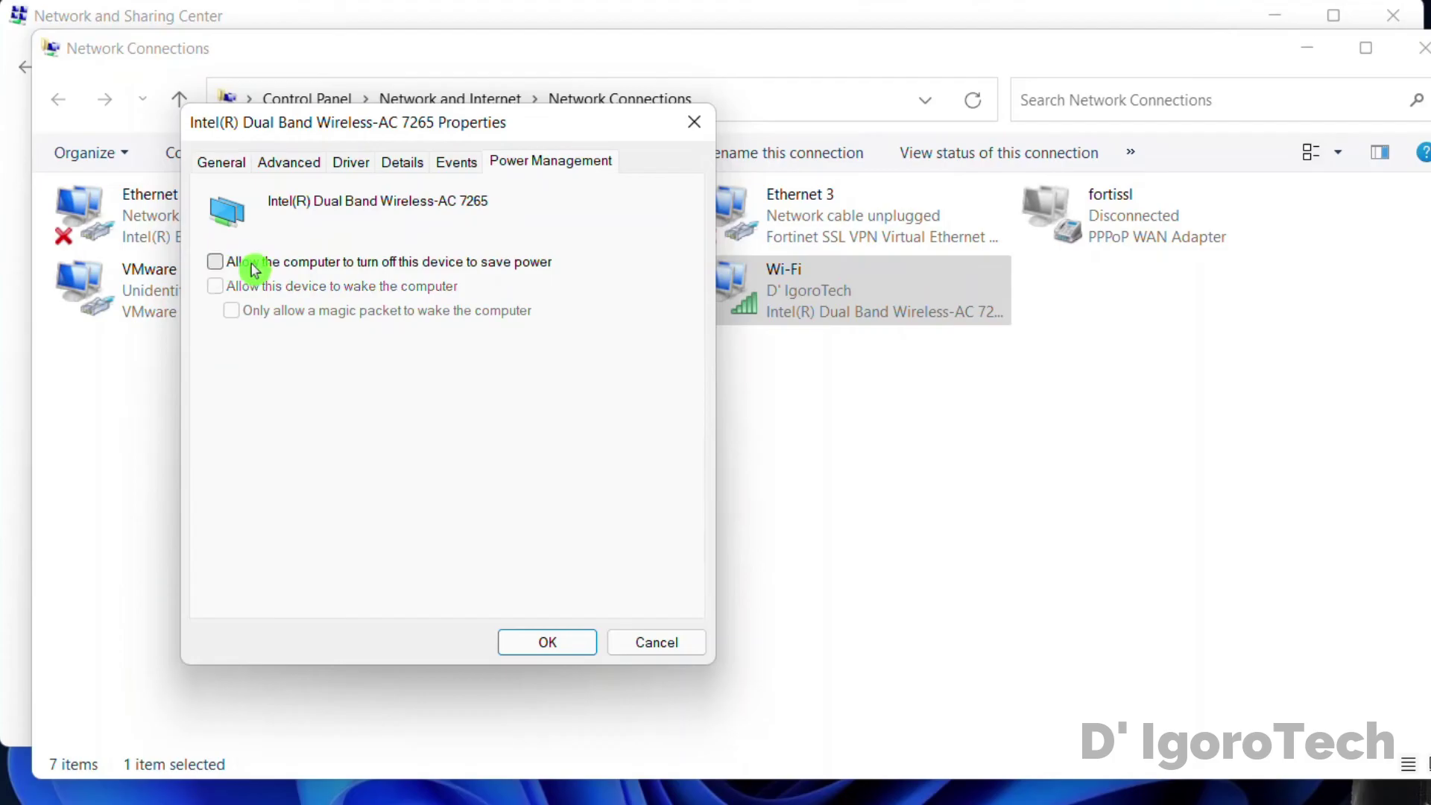
{"action": "left_click", "coordinate": [555, 645]}
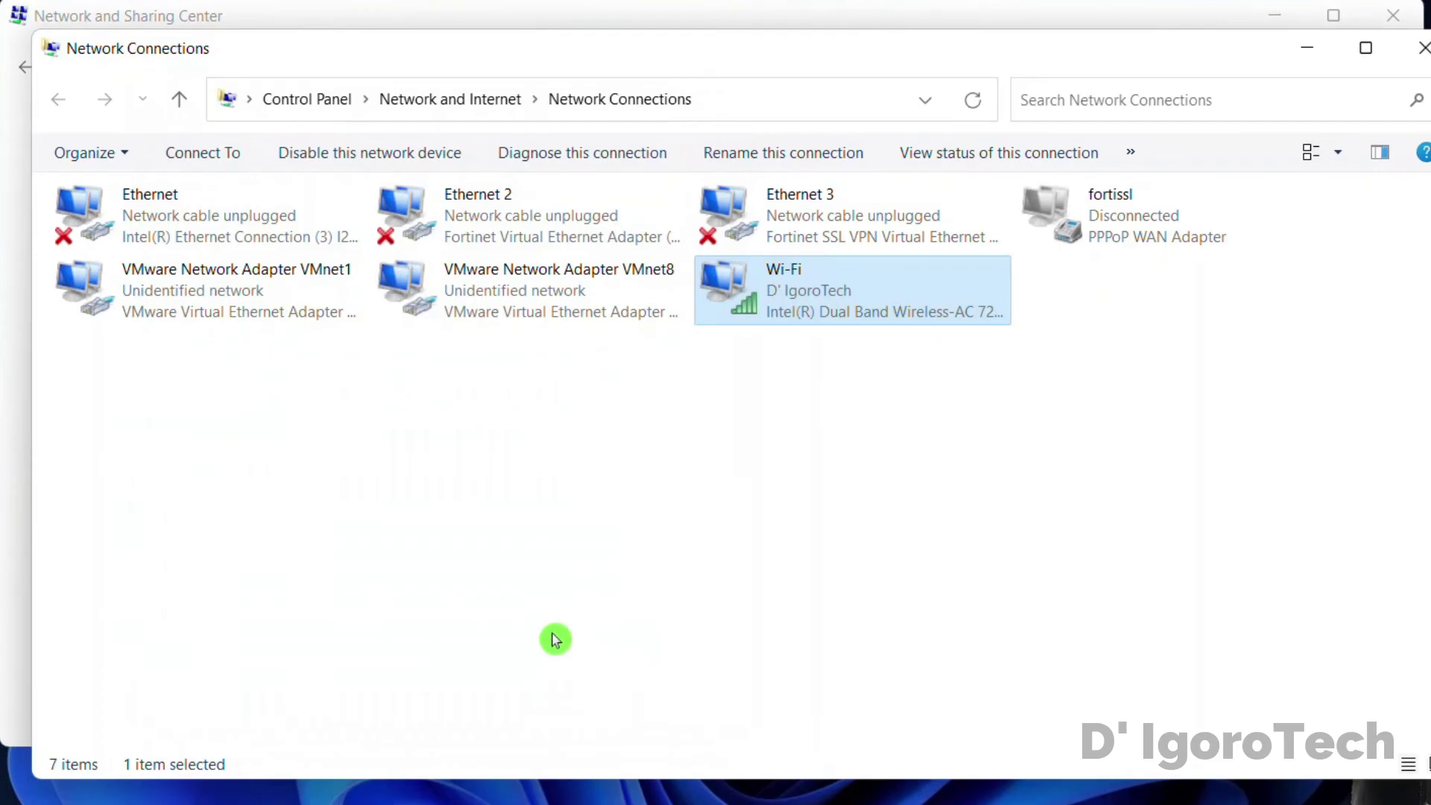
Step: Close Control Panel and open Network & internet settings from the network tray icon
{"action": "key", "text": "alt+F4"}
{"action": "key", "text": "alt+F4"}
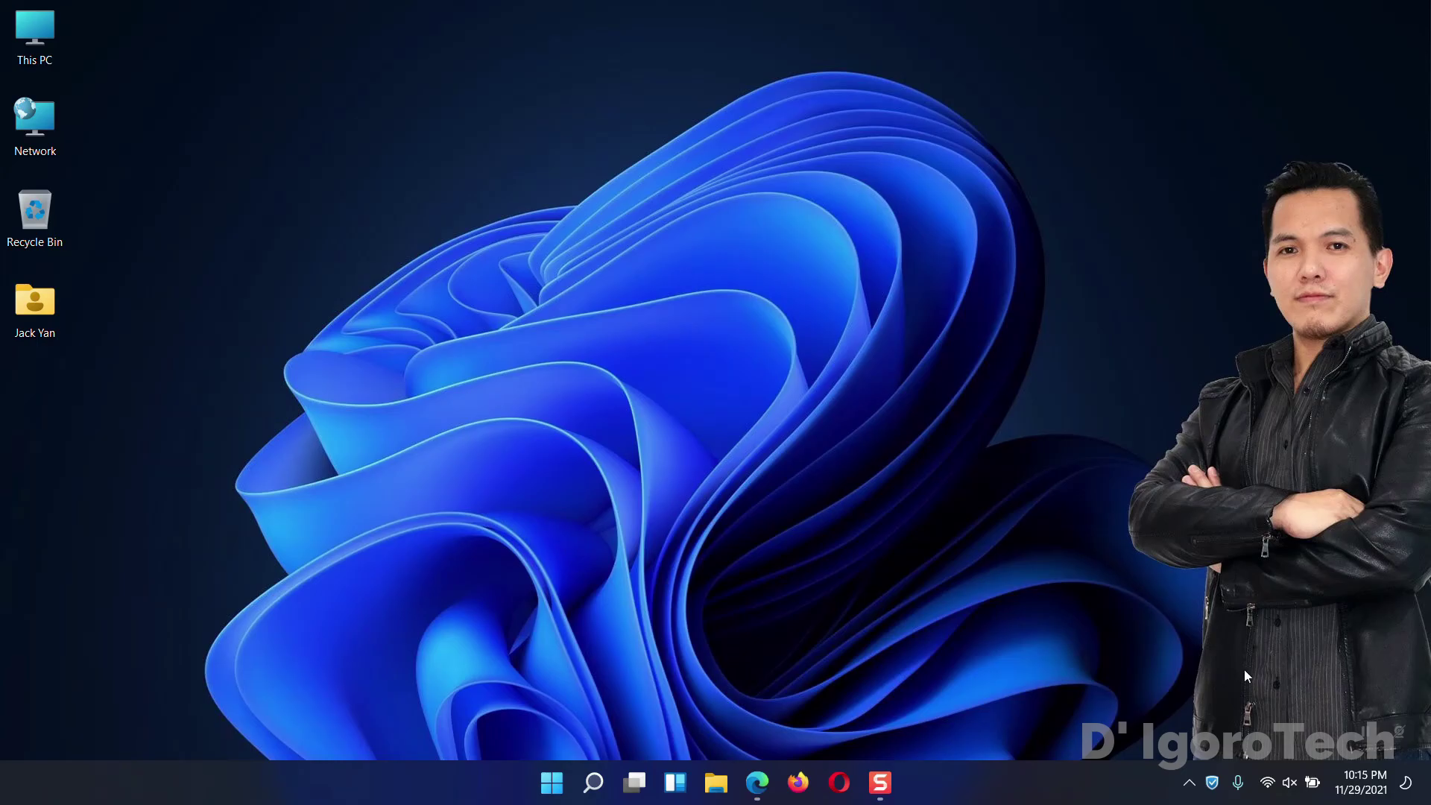
{"action": "right_click", "coordinate": [1257, 764]}
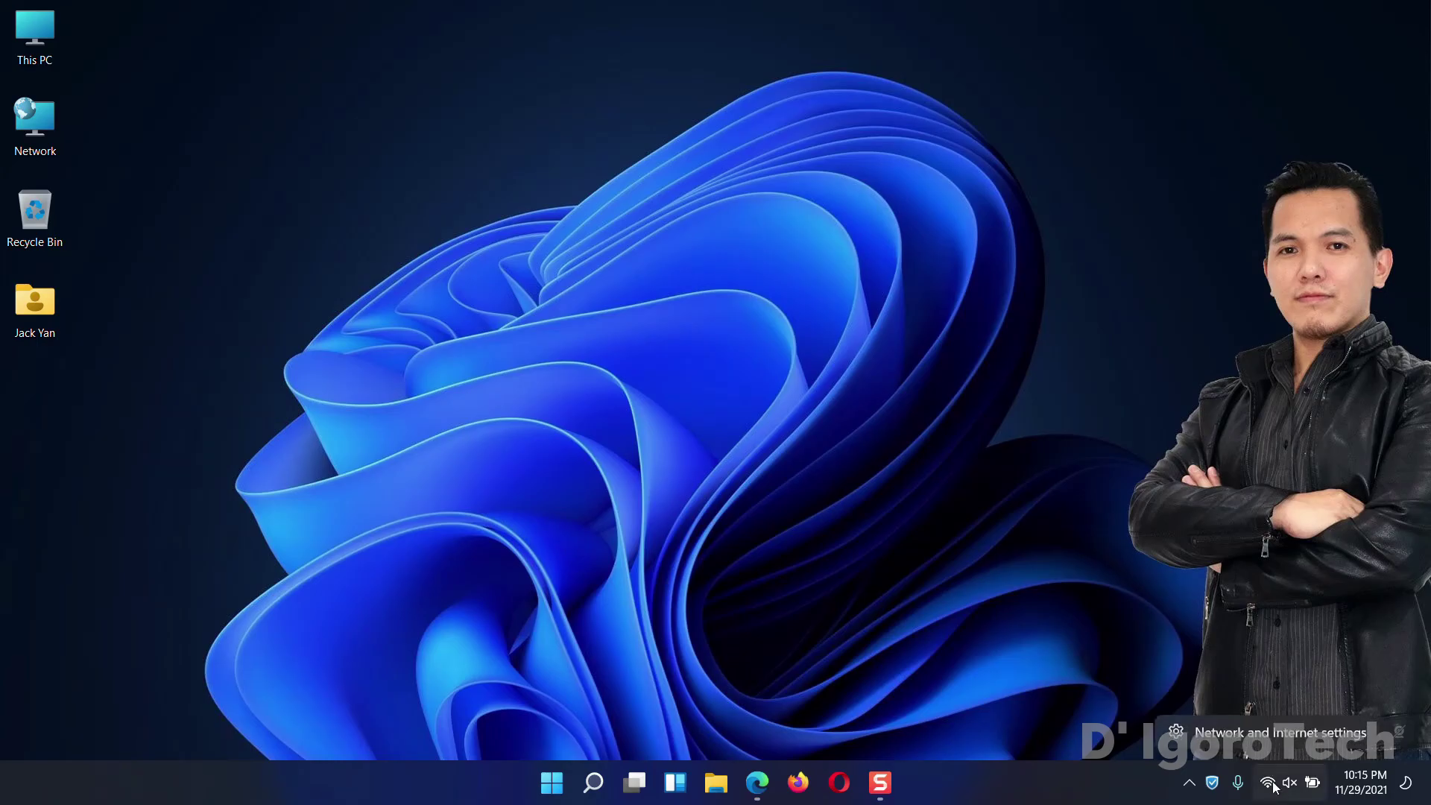
{"action": "left_click", "coordinate": [1270, 732]}
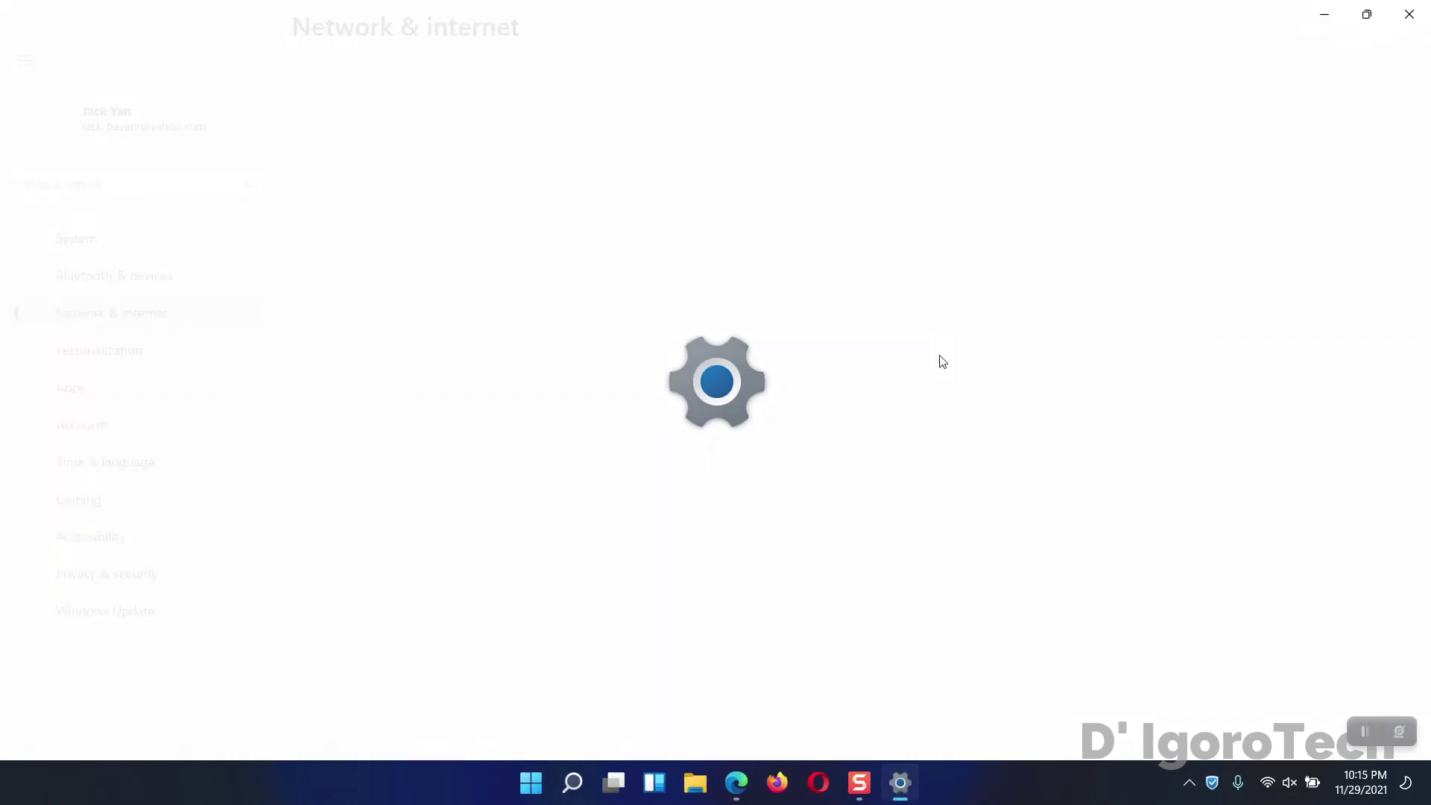
Step: Set D' IgoroTech's DNS assignment to Manual with IPv4 servers 8.8.8.8 and 8.8.4.4
{"action": "left_click", "coordinate": [856, 149]}
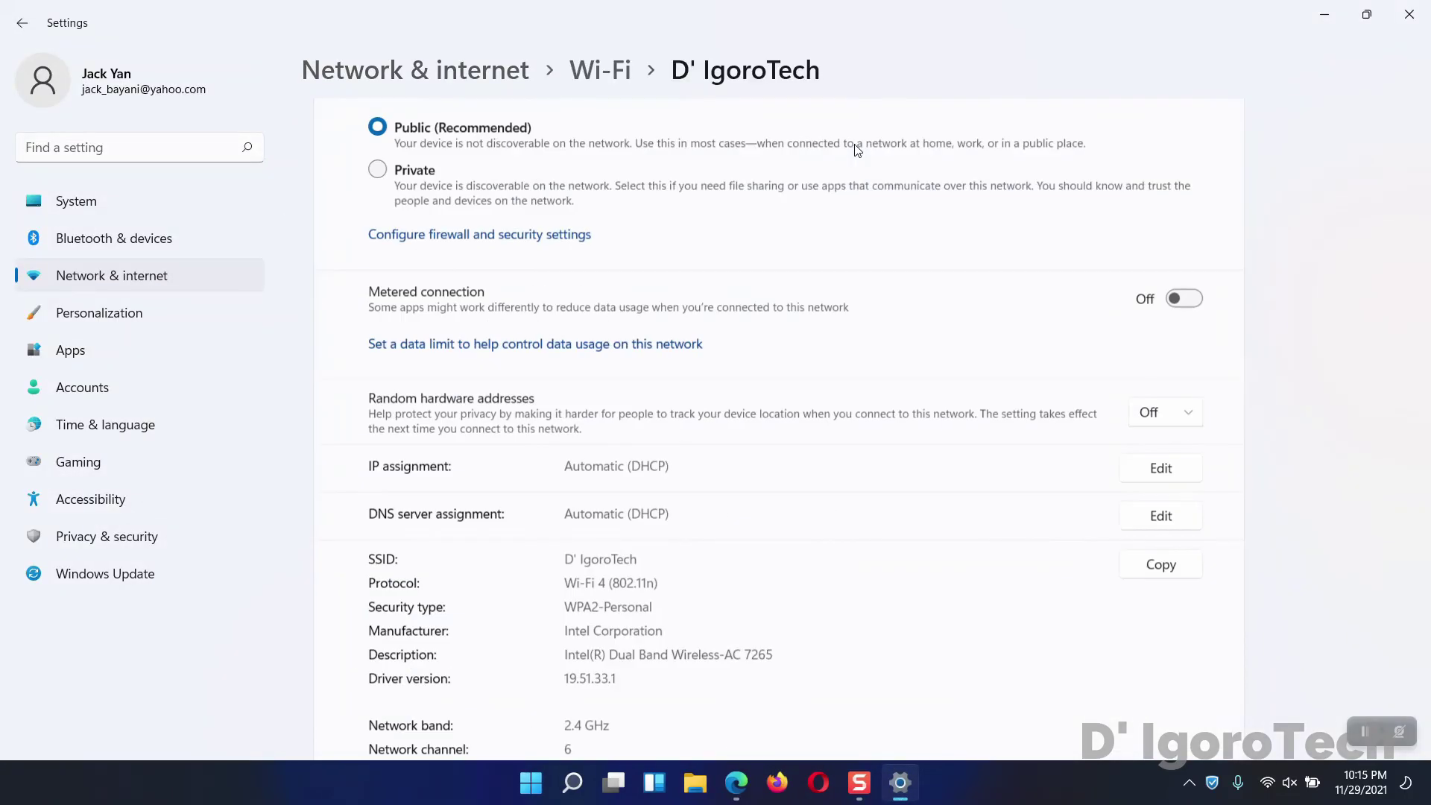
{"action": "left_click", "coordinate": [1150, 517]}
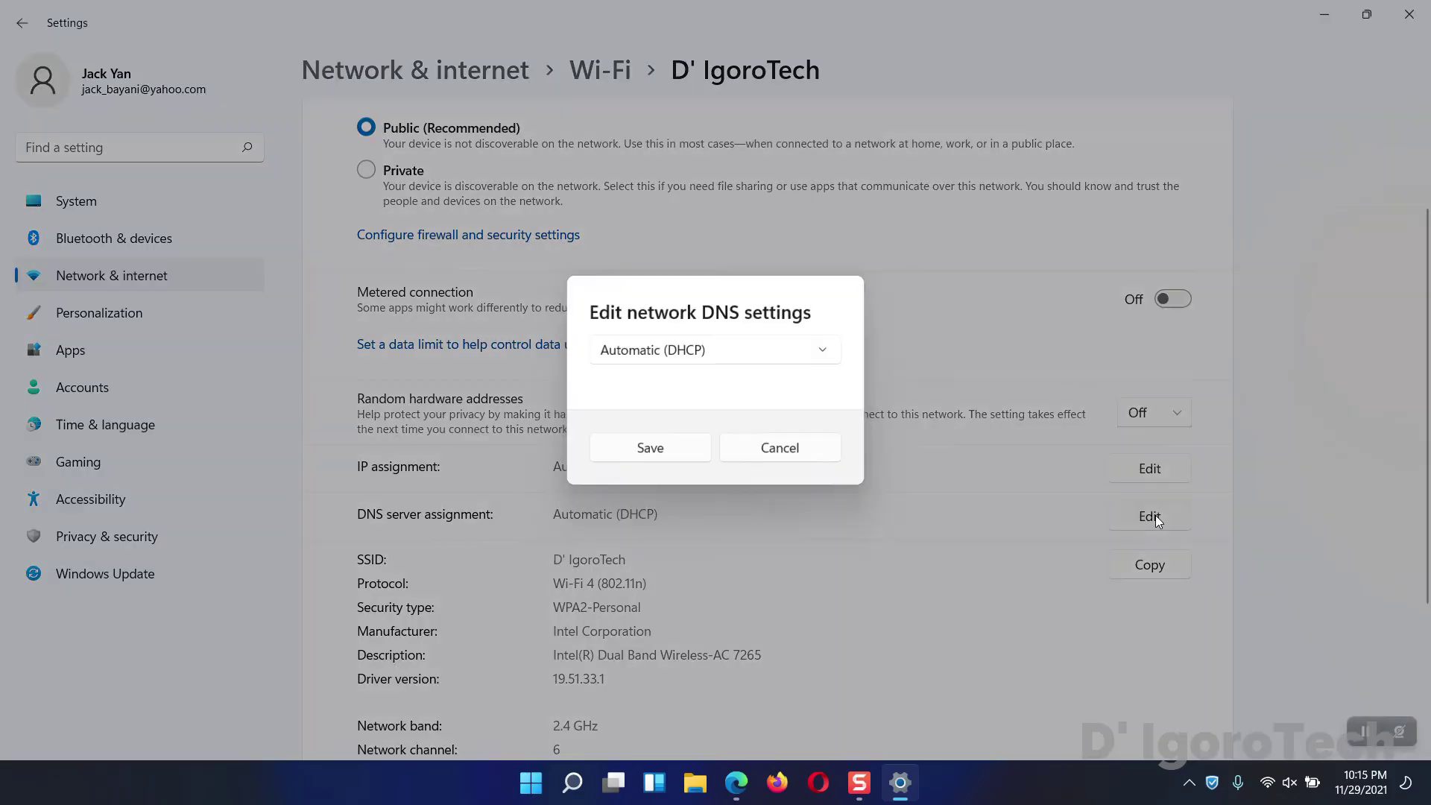
{"action": "left_click", "coordinate": [688, 360]}
{"action": "left_click", "coordinate": [628, 385]}
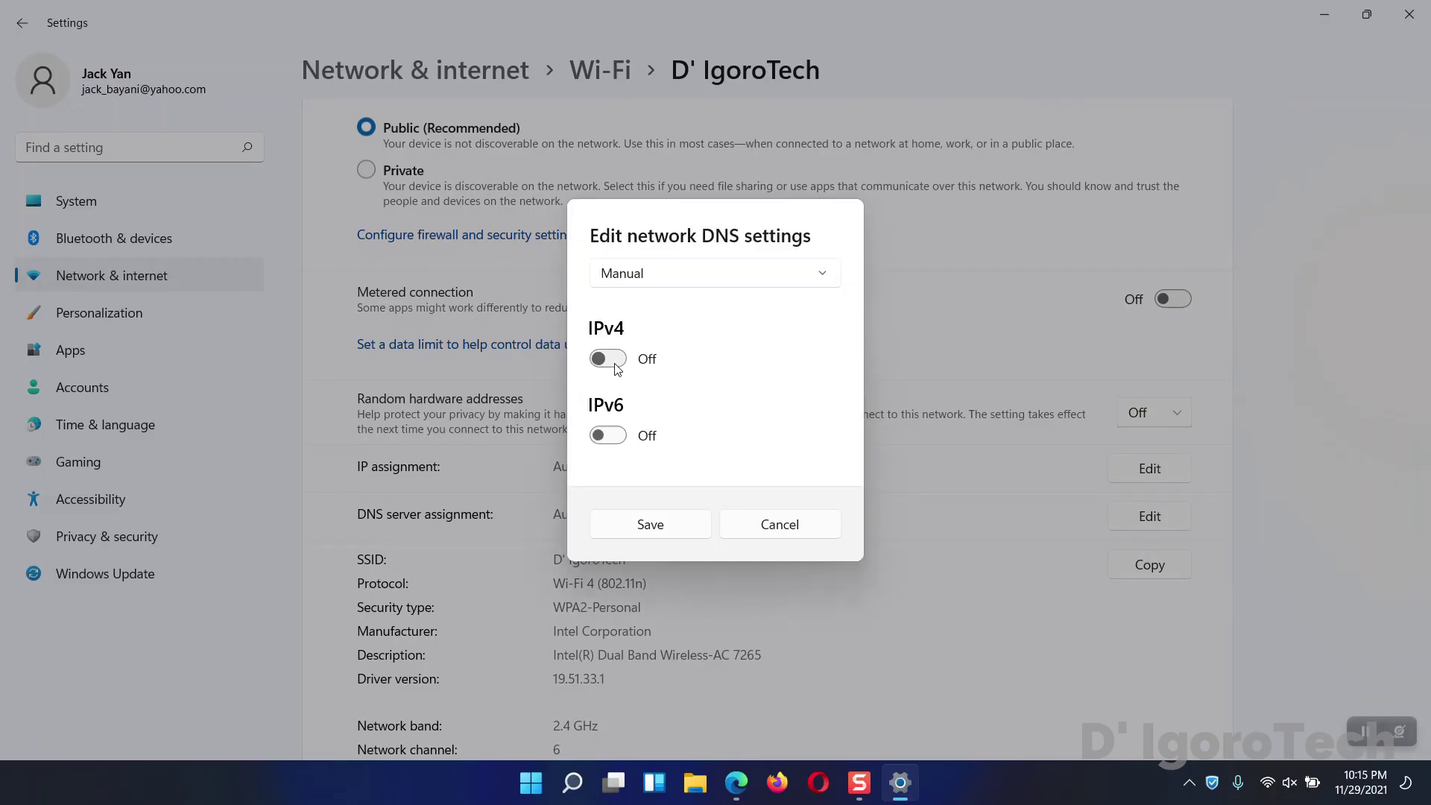
{"action": "left_click", "coordinate": [608, 359]}
{"action": "left_click", "coordinate": [617, 363]}
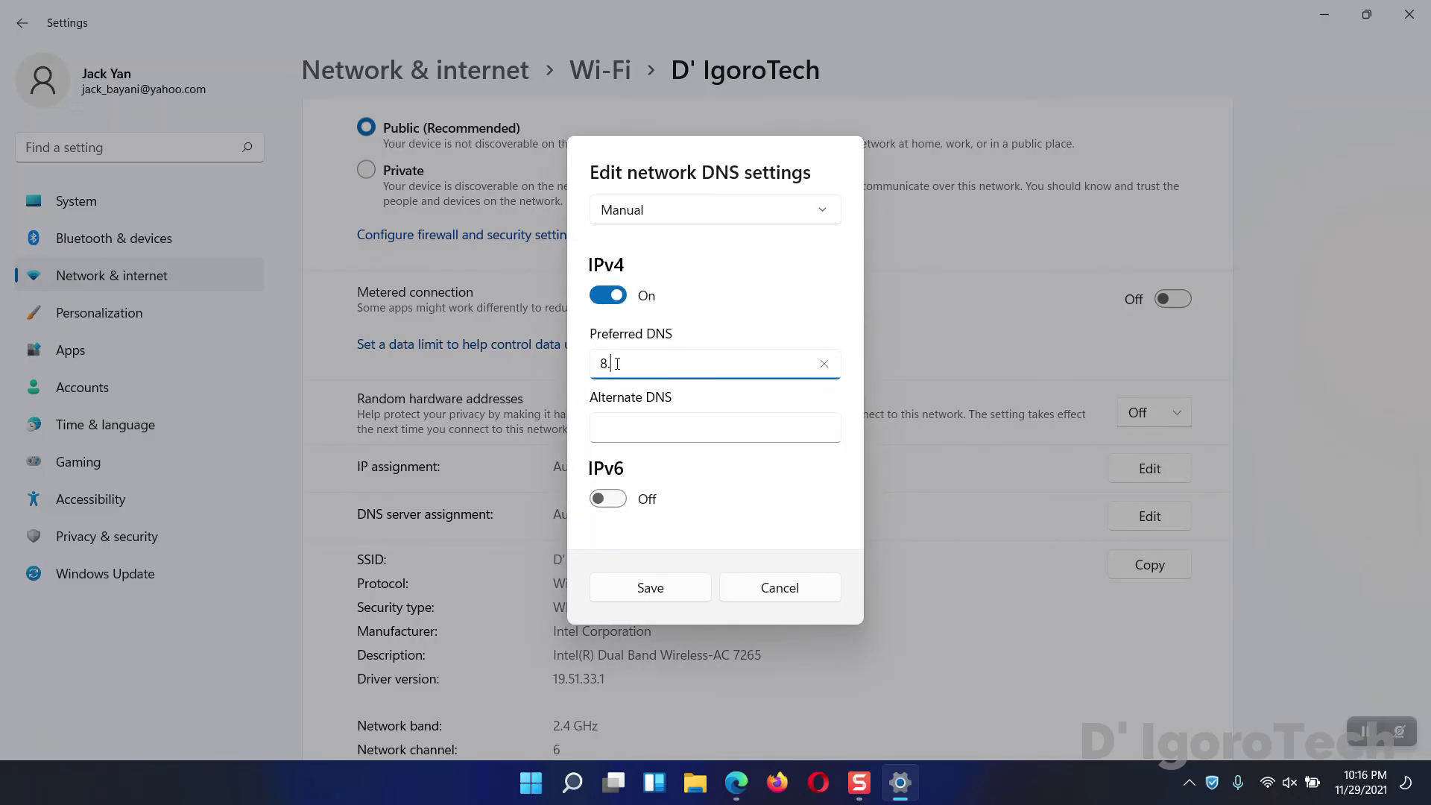
{"action": "key", "text": "Tab"}
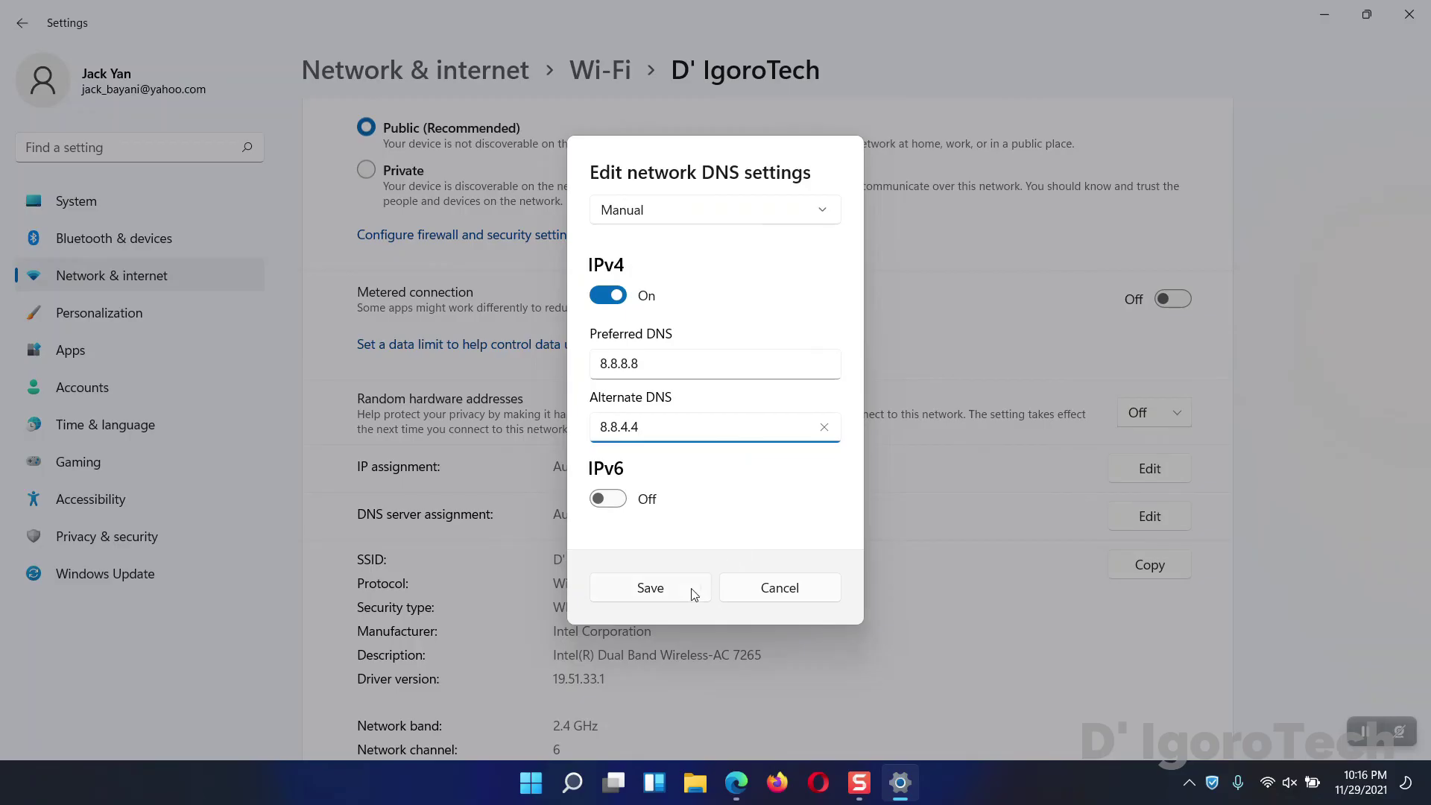
{"action": "left_click", "coordinate": [656, 588]}
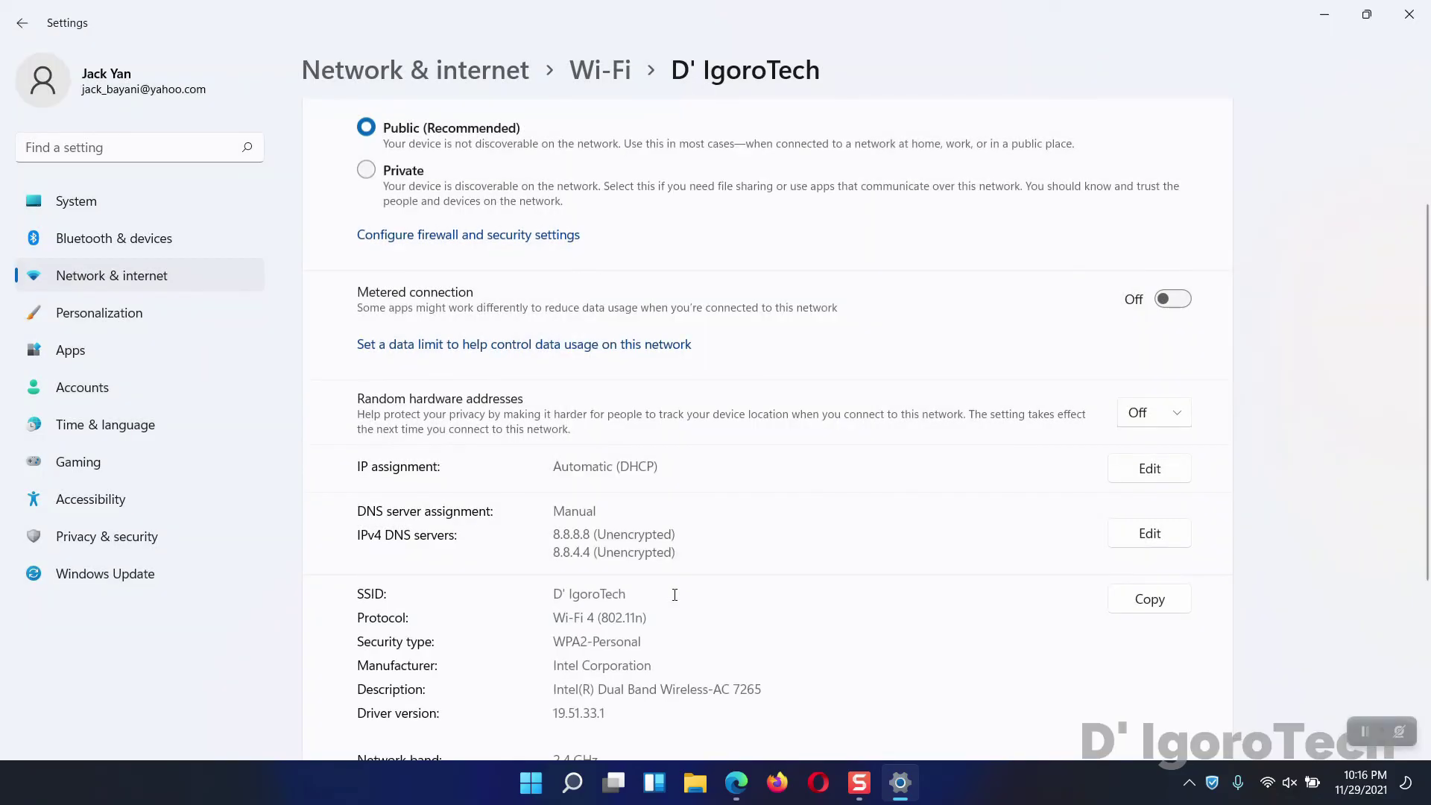
Step: Minimize the Settings window to reveal the desktop
{"action": "left_click", "coordinate": [1323, 15]}
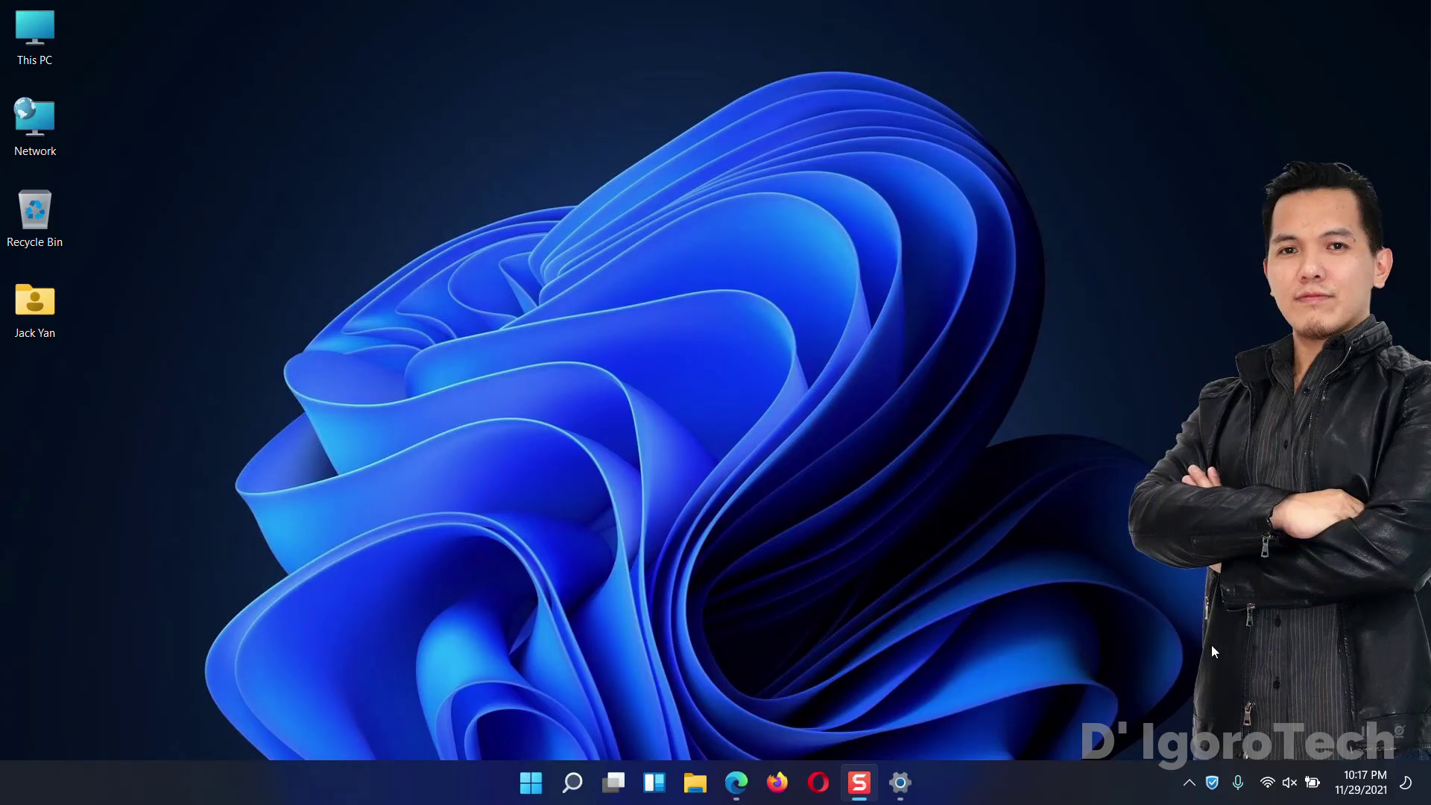